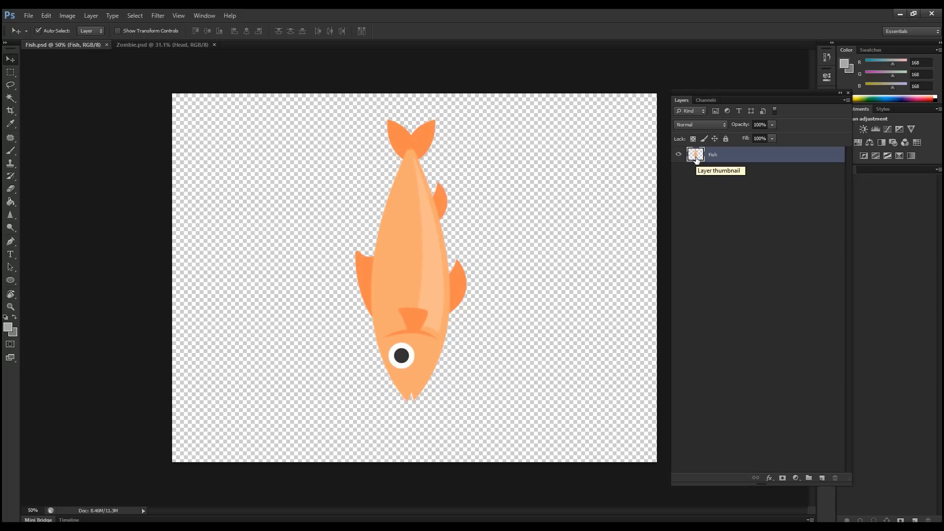
# Step: Save the fish artwork as Fish.psd in Photoshop format in the combine folder, with layers included
pyautogui.click(34, 17)
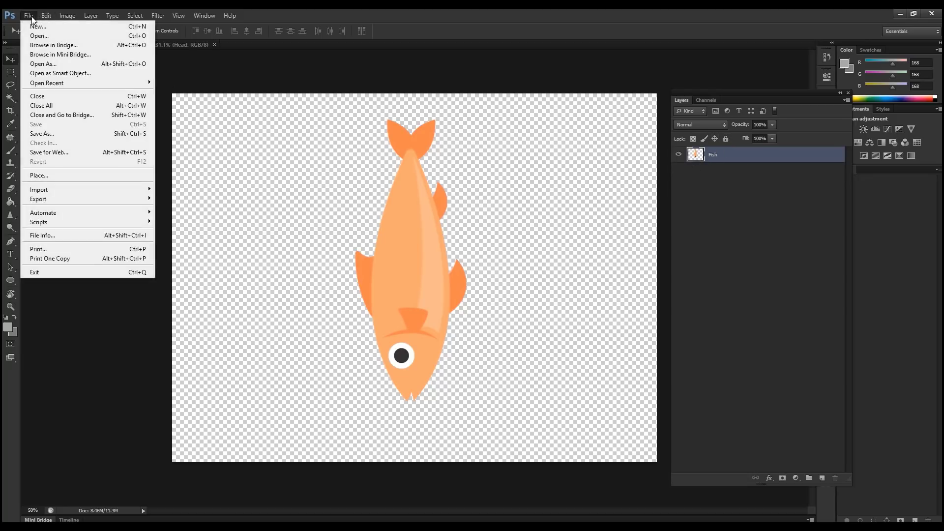
pyautogui.click(75, 132)
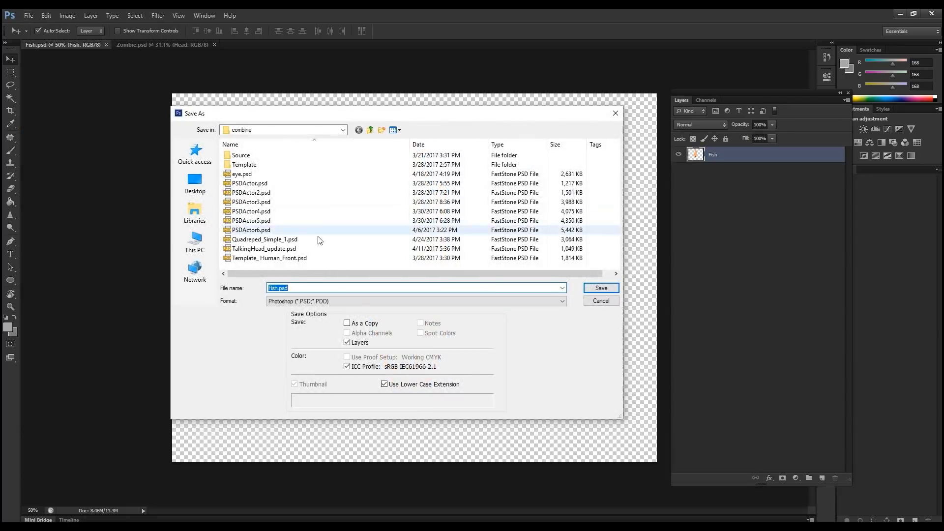
pyautogui.click(295, 288)
pyautogui.click(601, 287)
pyautogui.click(590, 202)
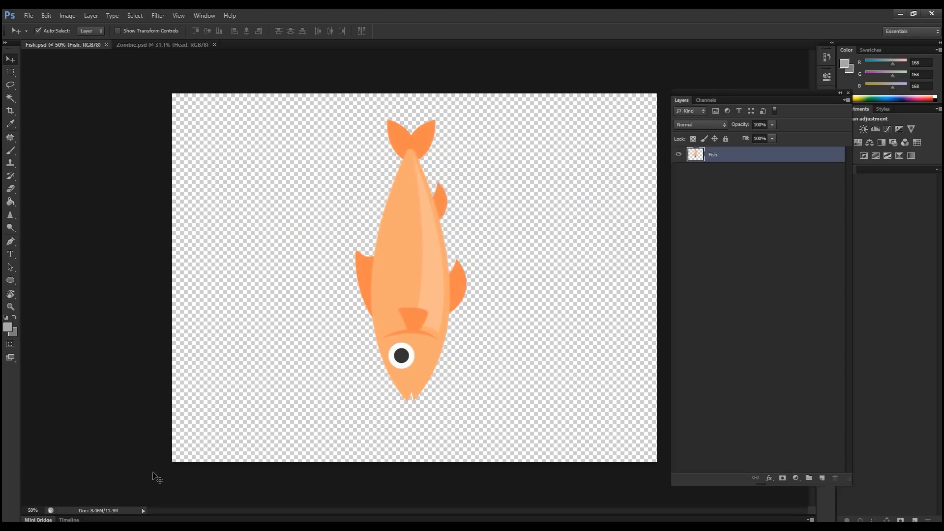
# Step: Switch to CrazyTalk Animator 3 and create a character from Fish.psd in the combine folder
pyautogui.click(111, 506)
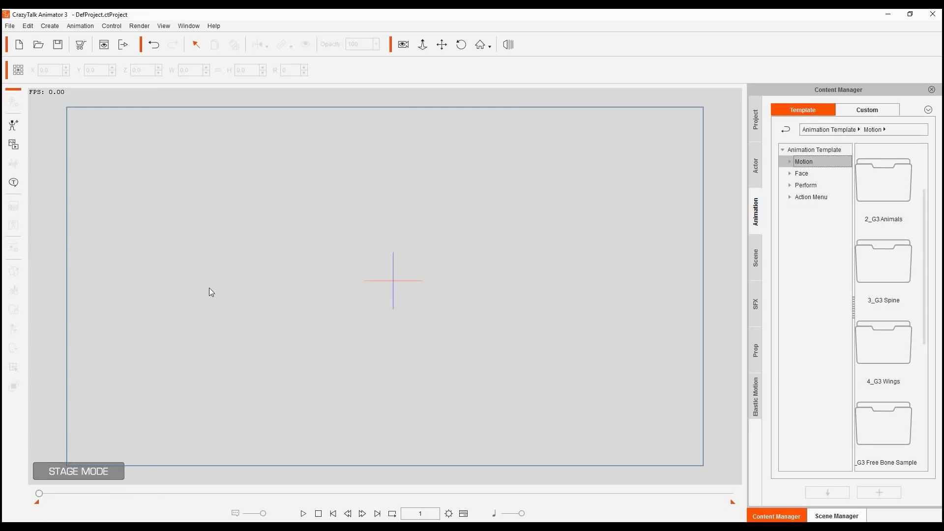
pyautogui.click(15, 126)
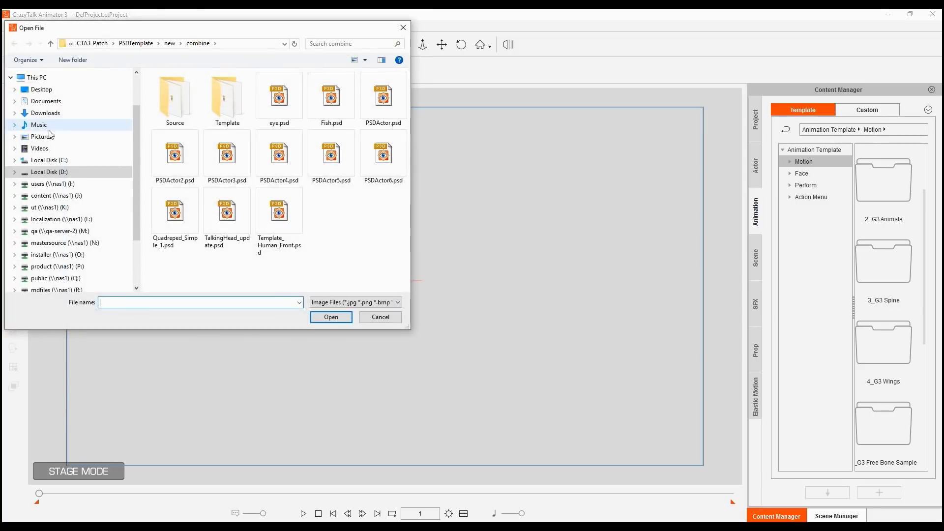
pyautogui.click(324, 102)
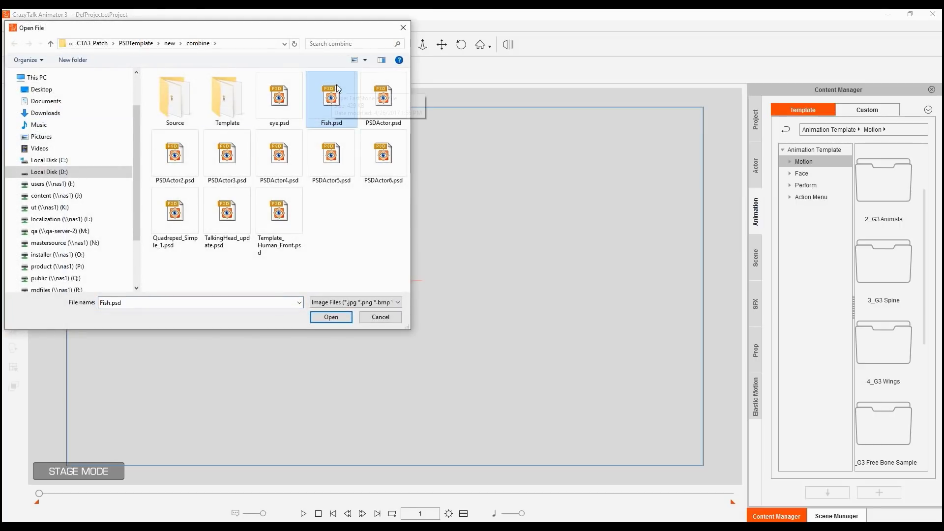
pyautogui.doubleClick(329, 102)
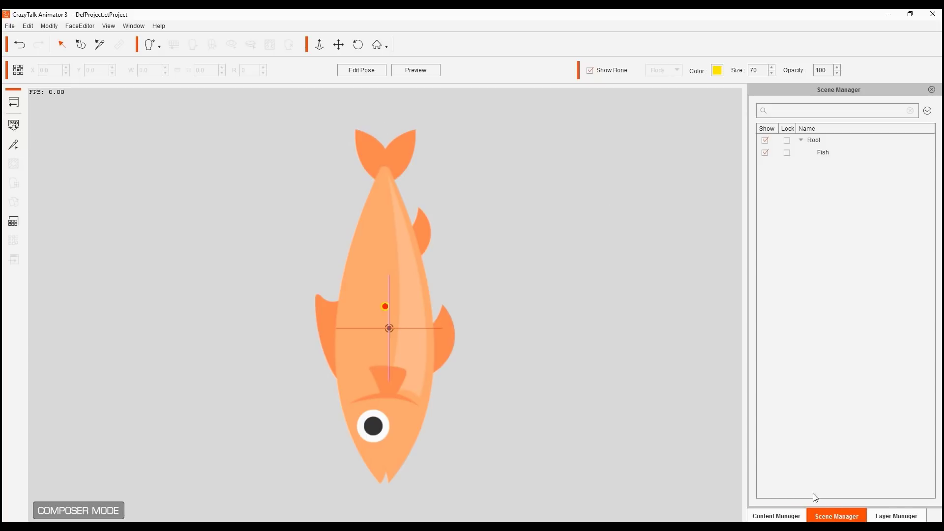
# Step: Examine the imported fish's root and Fish entries in the scene hierarchy and in the layer list
pyautogui.click(823, 140)
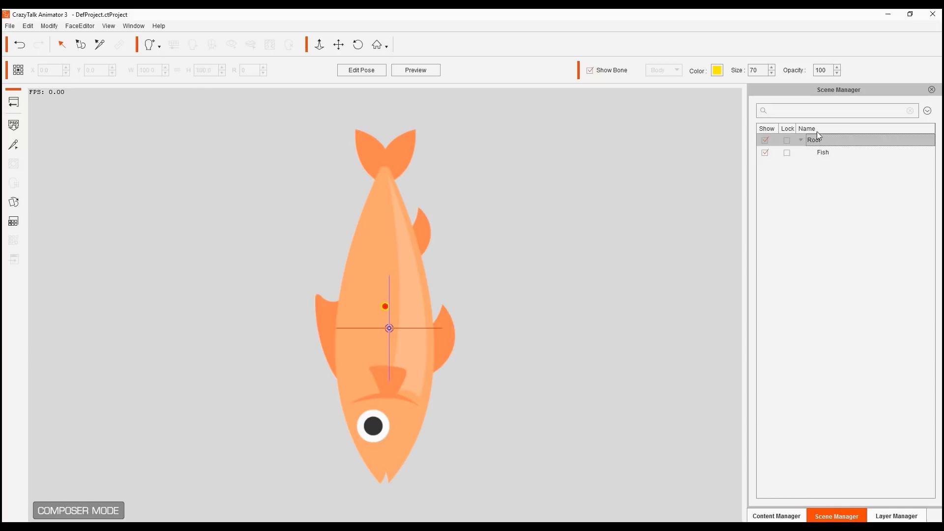
pyautogui.click(825, 150)
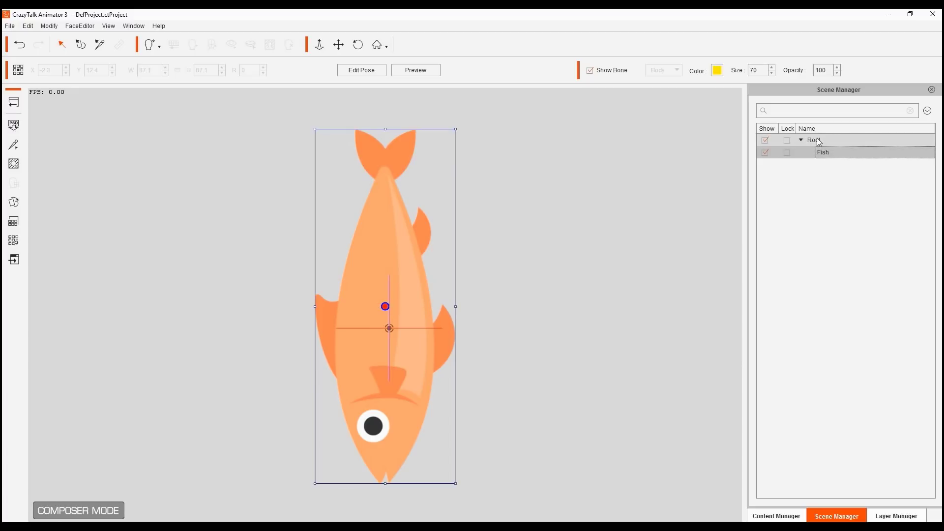
pyautogui.click(896, 517)
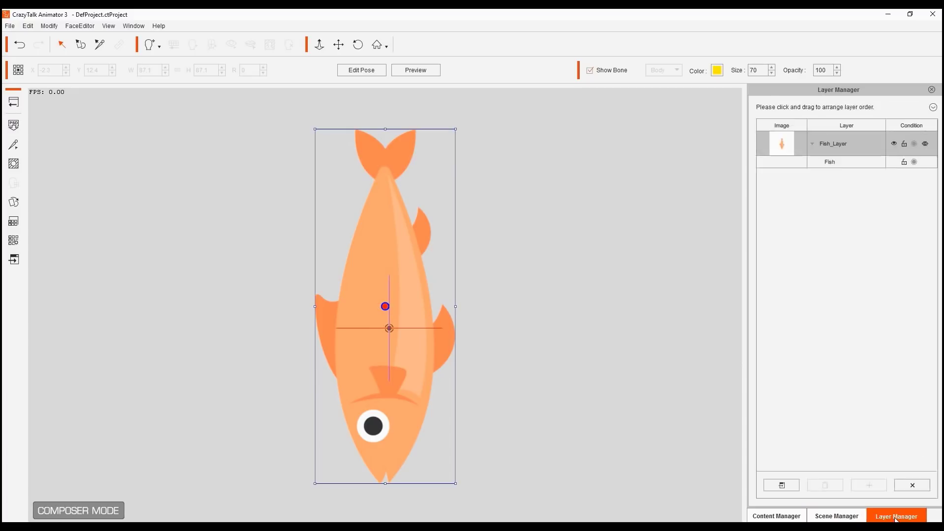
pyautogui.click(831, 163)
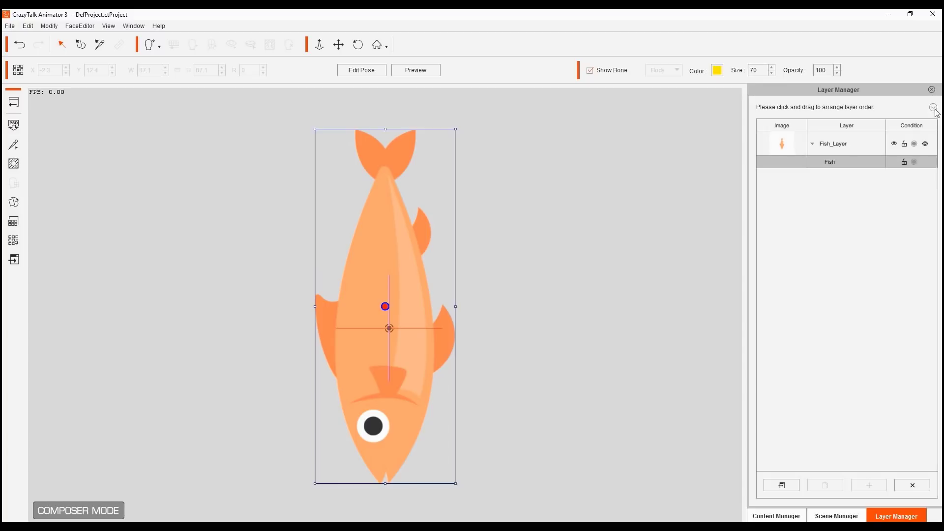
pyautogui.click(597, 205)
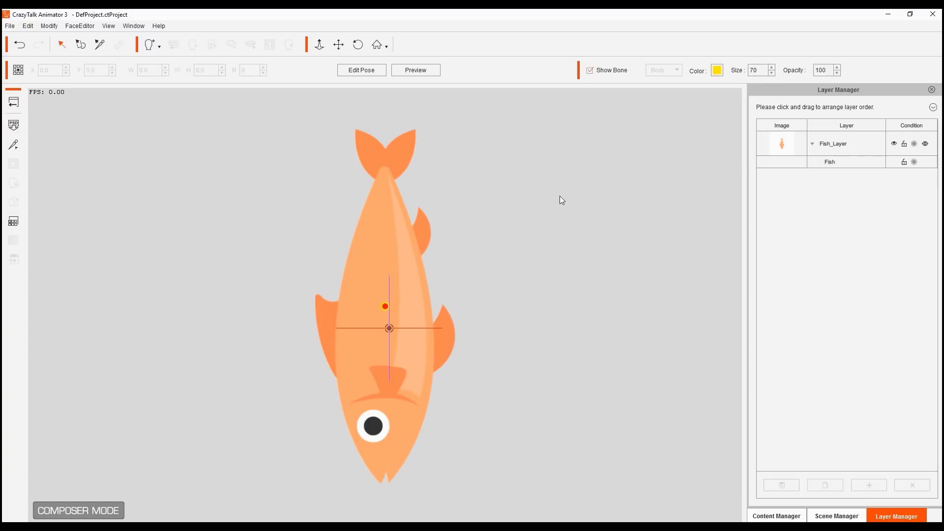
# Step: Open the Bone Editor and move the fish's base bone point down near the mouth, at about X -2.3, Y -75.3
pyautogui.click(13, 145)
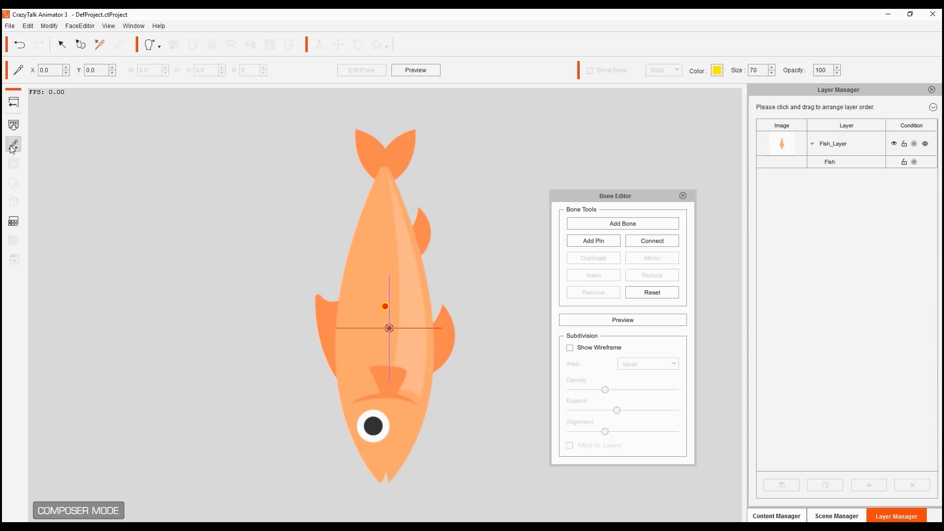
pyautogui.click(386, 308)
pyautogui.moveTo(386, 294); pyautogui.dragTo(384, 448)
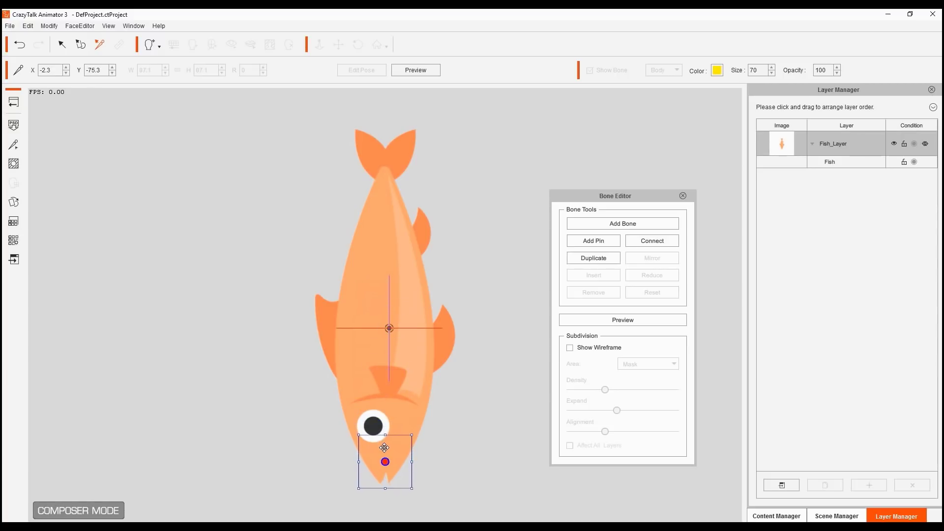
# Step: Add a chain of five bones from the base point near the mouth straight up the body to the tail
pyautogui.click(648, 222)
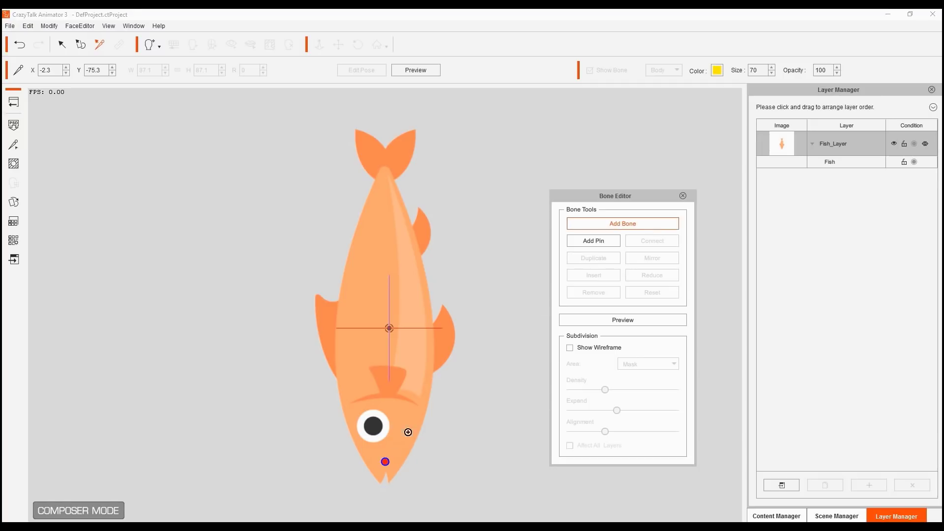
pyautogui.click(385, 415)
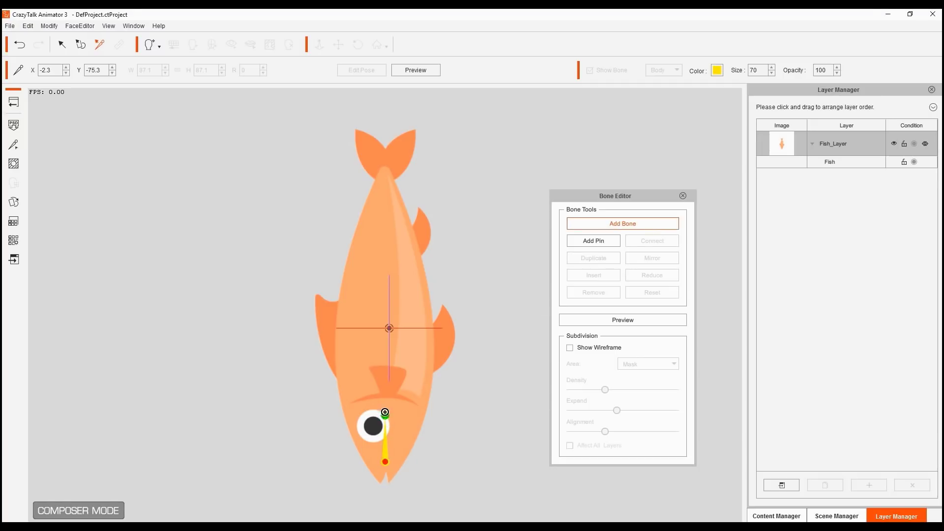
pyautogui.click(384, 358)
pyautogui.click(383, 294)
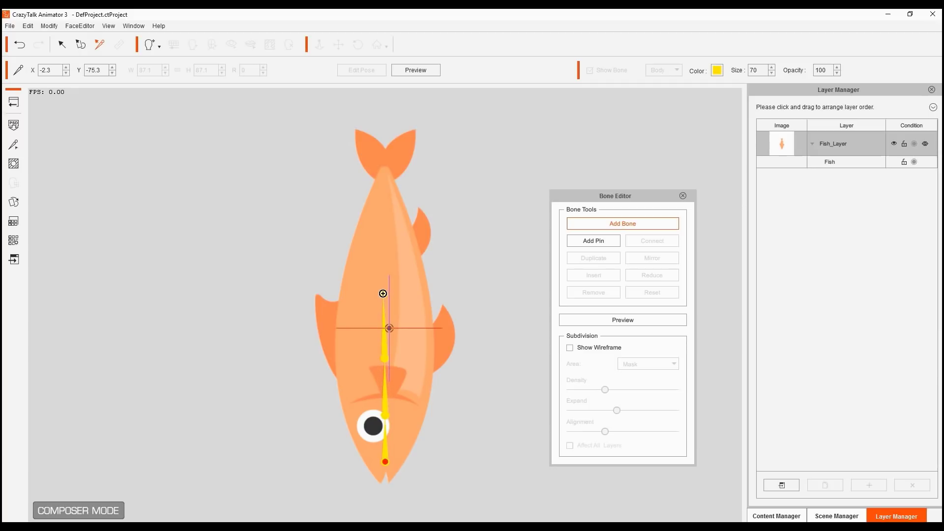
pyautogui.click(382, 225)
pyautogui.click(383, 159)
pyautogui.rightClick(416, 157)
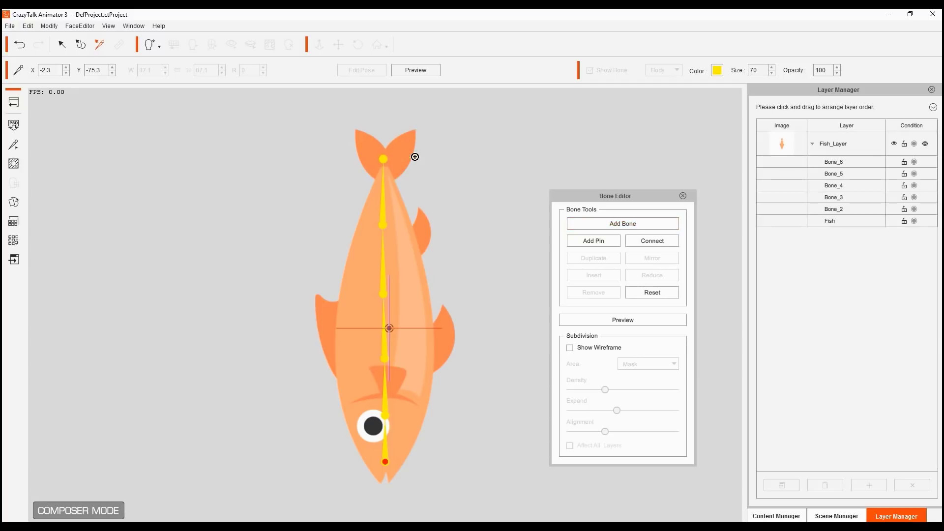
# Step: Test the bone chain by bending the fish's tail sideways in preview, and return to the stage
pyautogui.click(668, 319)
pyautogui.moveTo(384, 216); pyautogui.dragTo(481, 259)
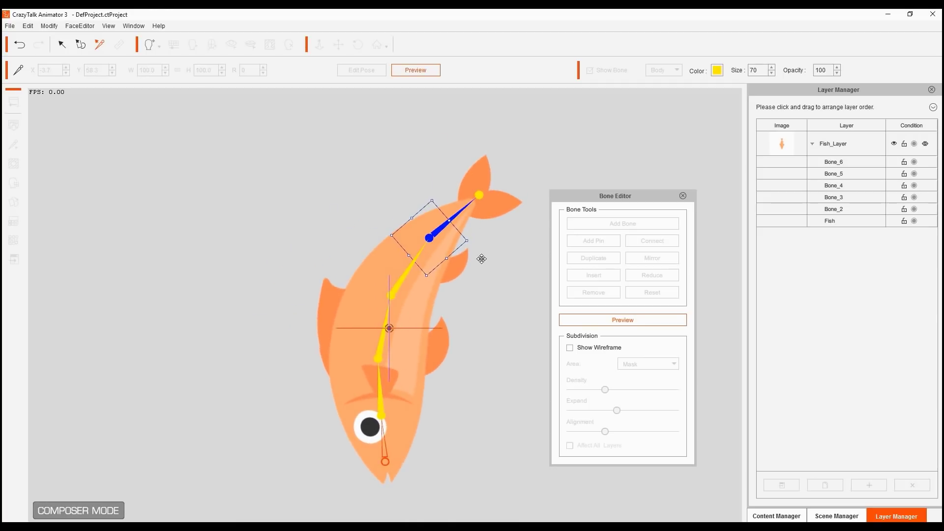
pyautogui.click(683, 196)
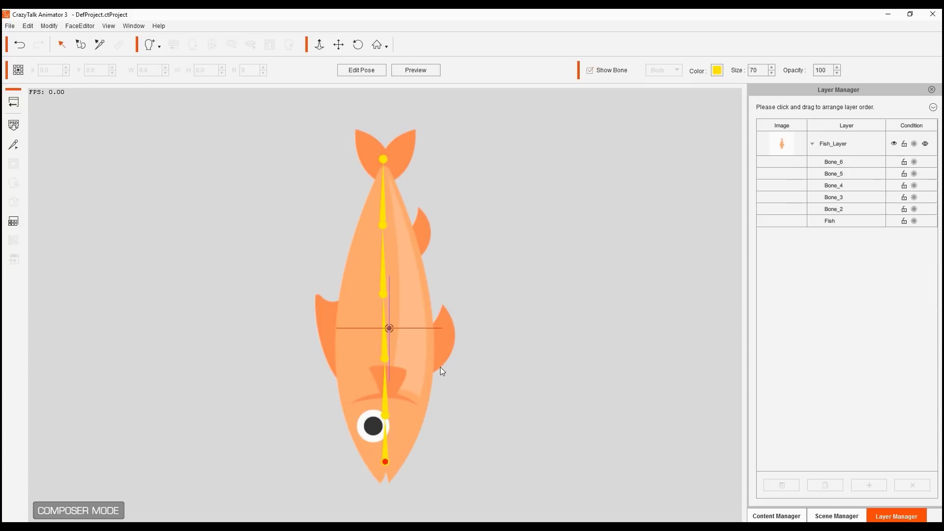
pyautogui.click(18, 105)
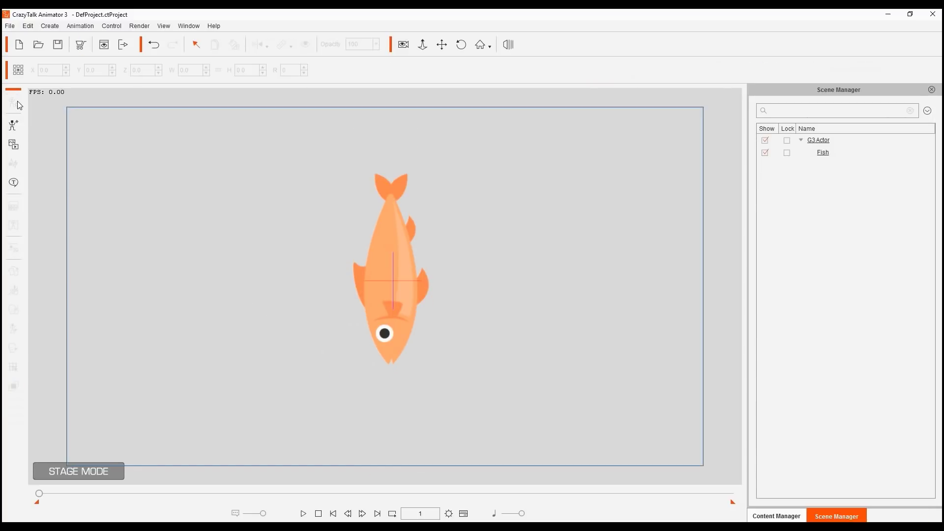
# Step: Try the Fish Swim_Jump motion from the 3_G3 Spine Special templates on the fish and stop its playback
pyautogui.click(756, 519)
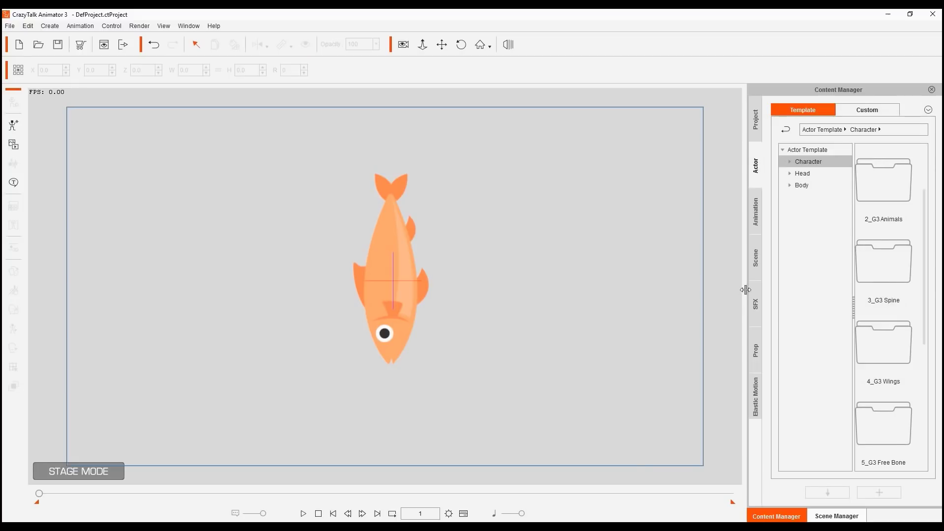
pyautogui.click(758, 219)
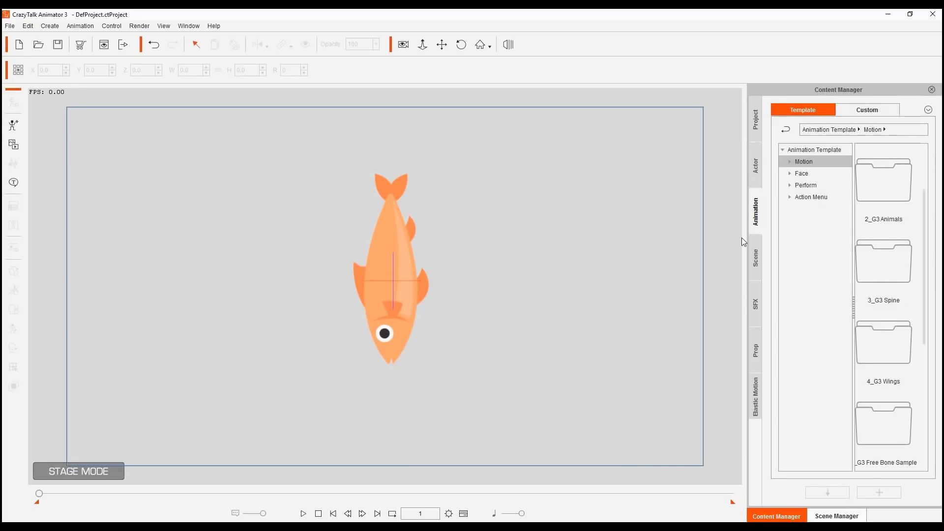
pyautogui.click(789, 162)
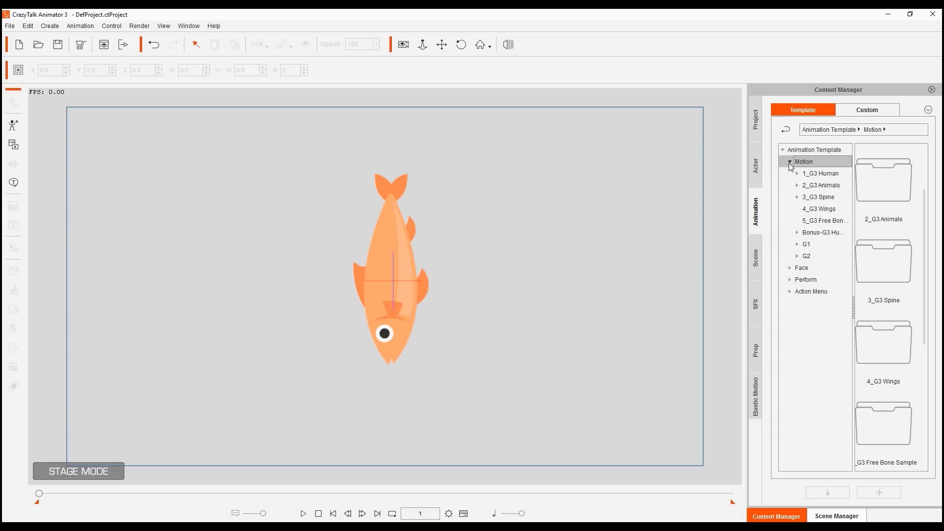
pyautogui.click(797, 196)
pyautogui.click(807, 209)
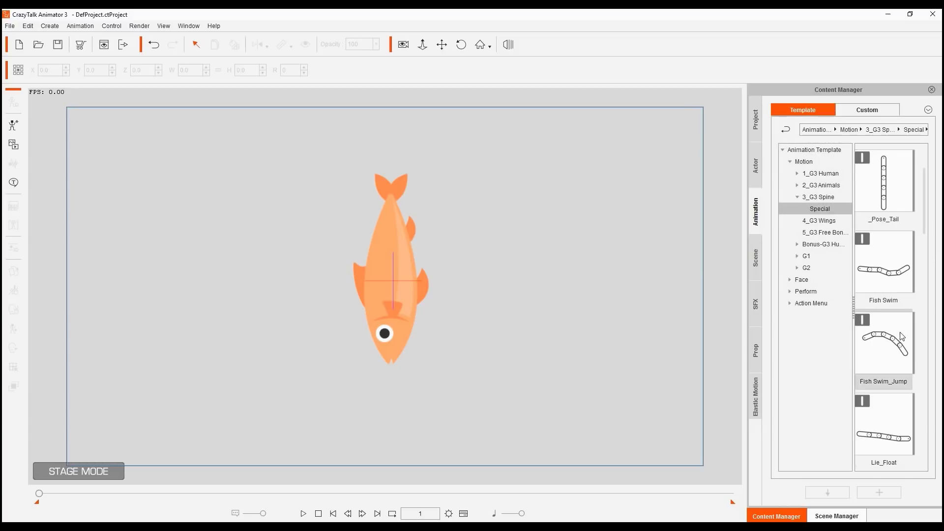
pyautogui.moveTo(896, 340); pyautogui.dragTo(392, 292)
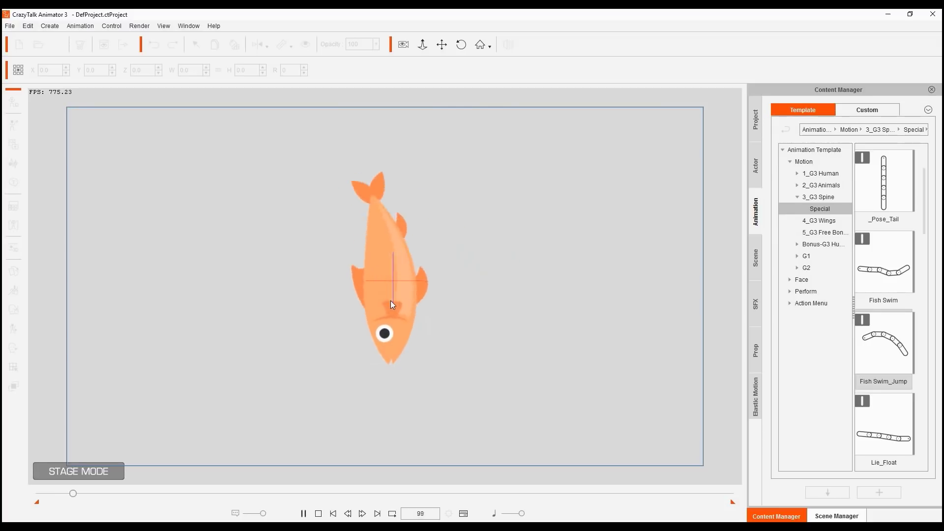
pyautogui.press('space')
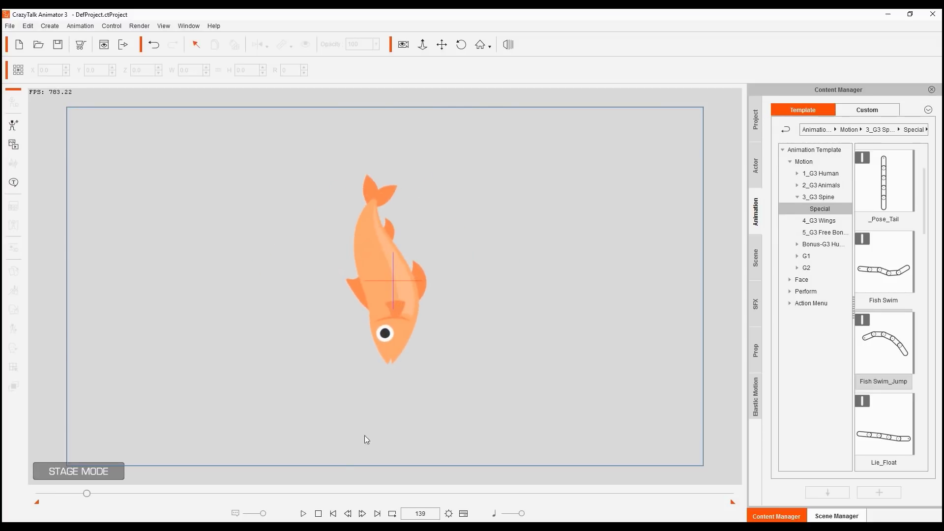
# Step: Inspect the fish's bone hierarchy and bone names in the 2D Motion Key Editor
pyautogui.click(393, 285)
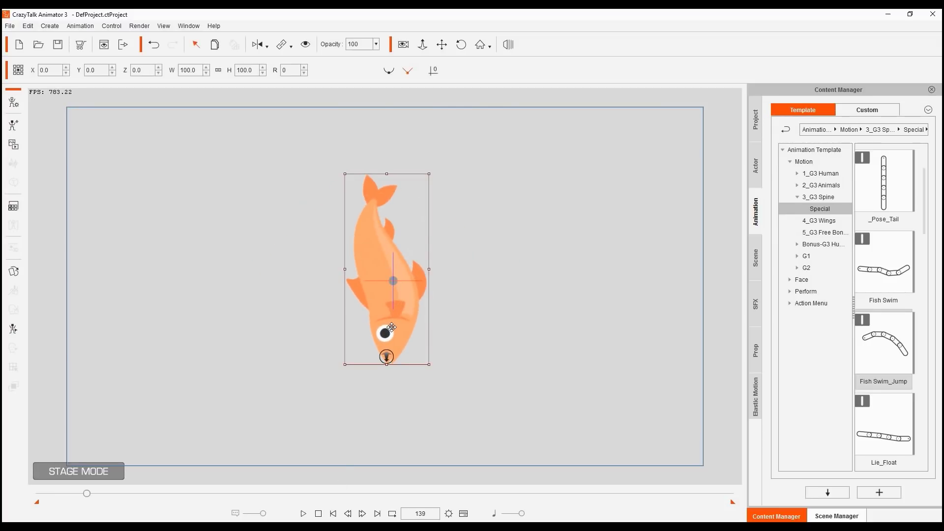
pyautogui.click(13, 329)
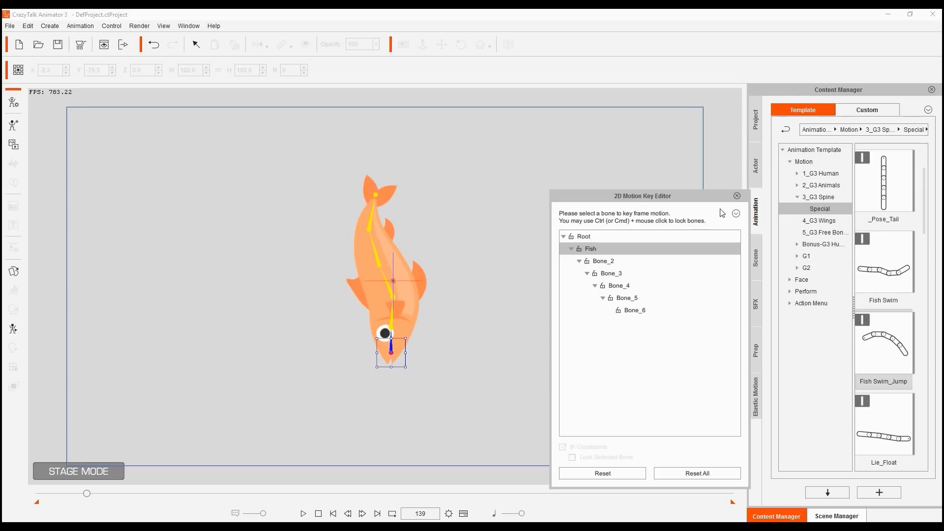
pyautogui.click(737, 196)
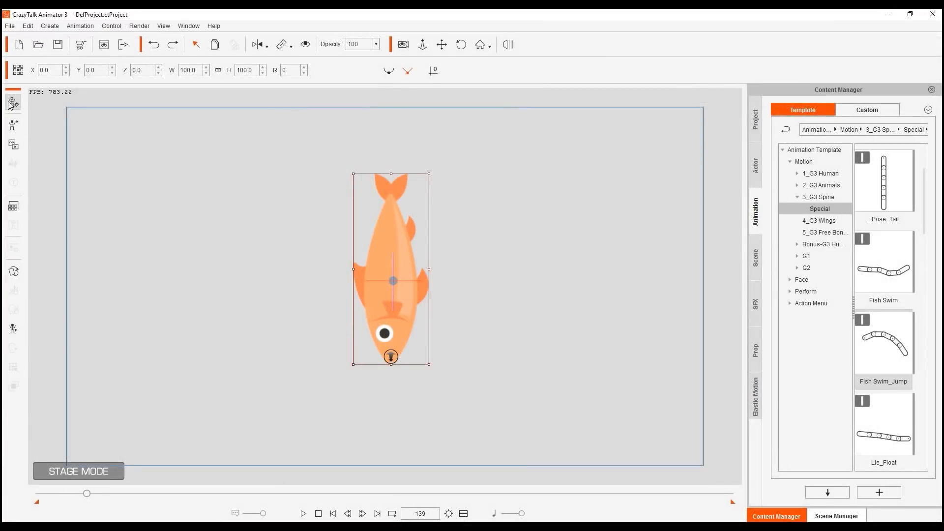
# Step: Rename the fish's base bone as Bone_1 in the composer and return to the stage
pyautogui.click(10, 105)
pyautogui.click(830, 152)
pyautogui.click(855, 151)
pyautogui.write('Bone_1')
pyautogui.press('Return')
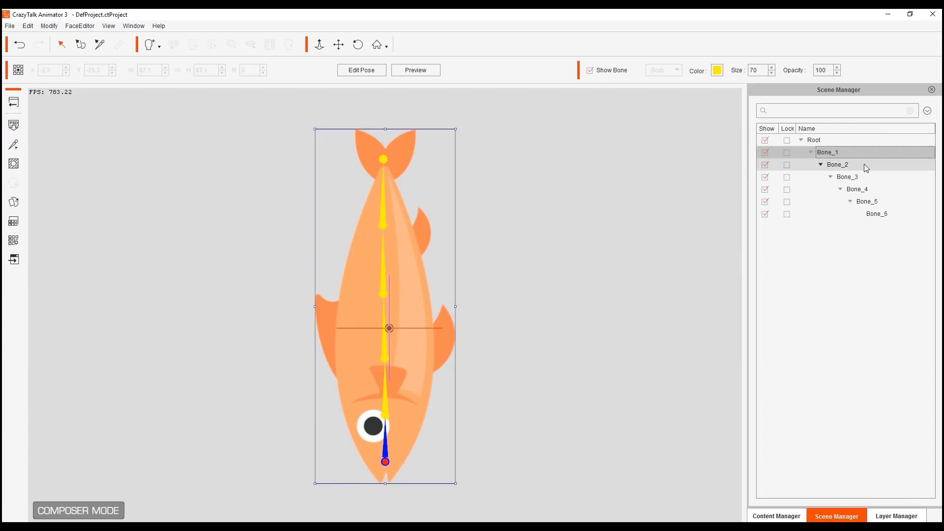
pyautogui.click(14, 102)
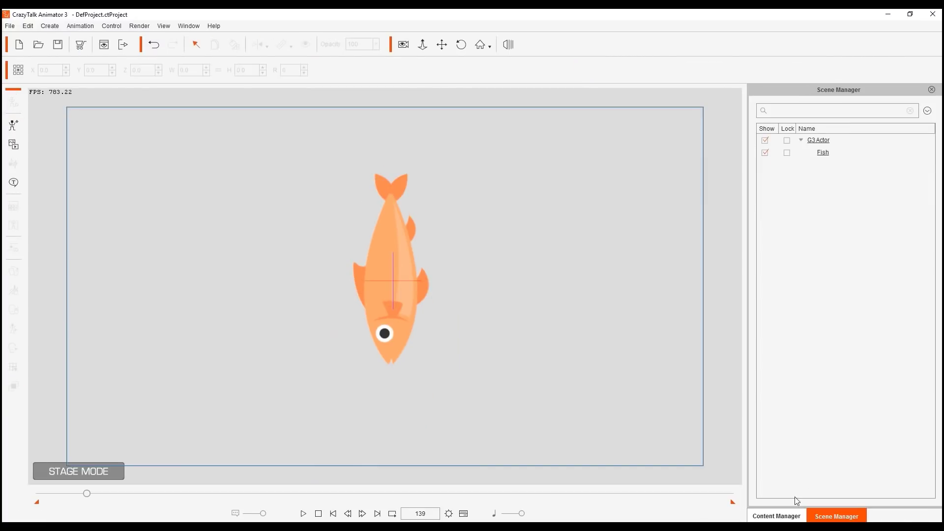
# Step: Apply the Fish Swim_Jump spine motion template to the fish with the renamed base bone and stop its playback
pyautogui.click(791, 516)
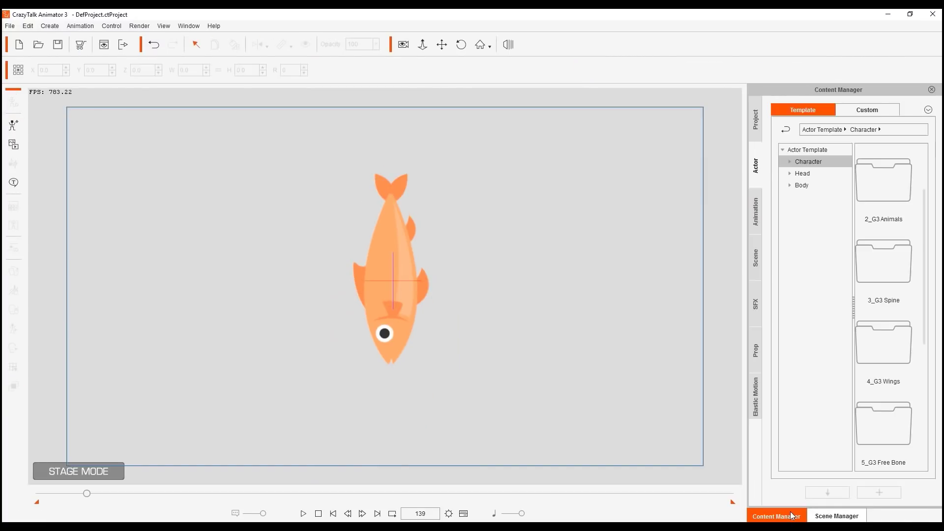
pyautogui.click(757, 224)
pyautogui.moveTo(889, 339); pyautogui.dragTo(400, 291)
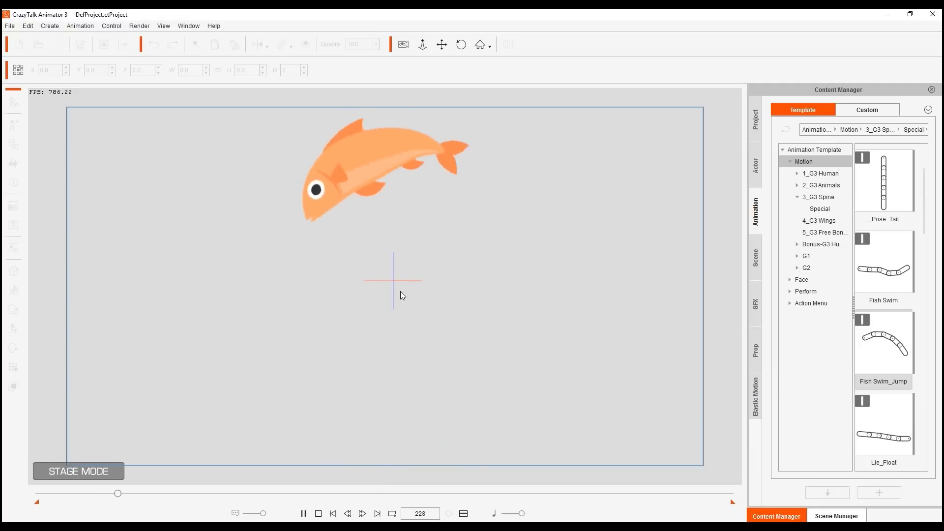
pyautogui.press('space')
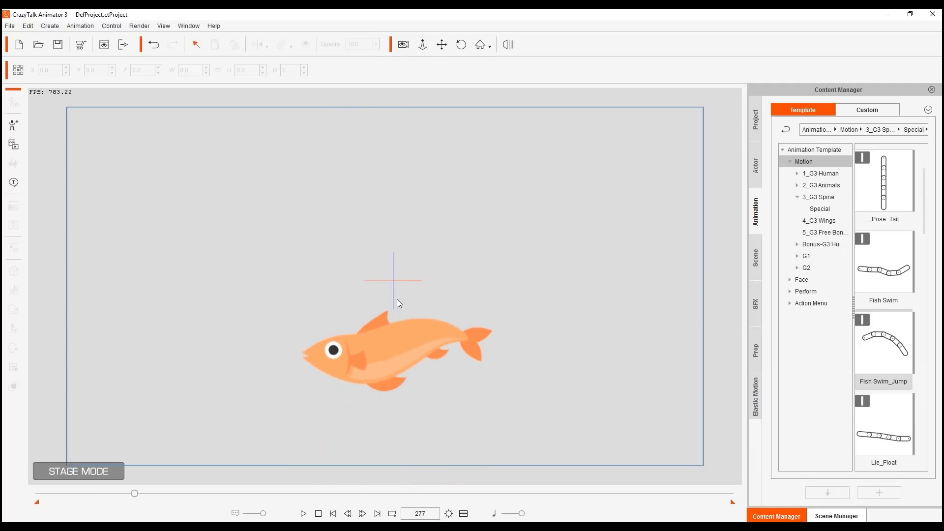
# Step: Play the fish's animation back from the first frame and stop it
pyautogui.click(319, 514)
pyautogui.click(303, 514)
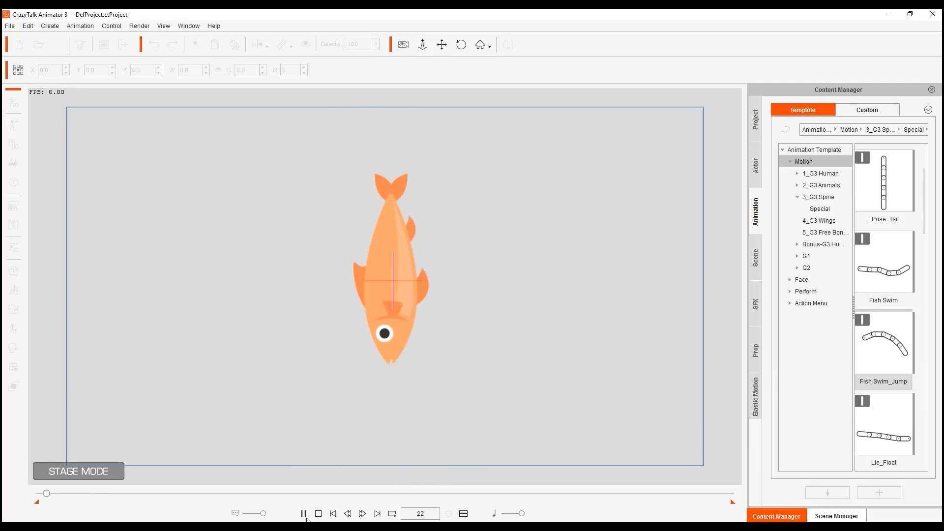
pyautogui.click(318, 513)
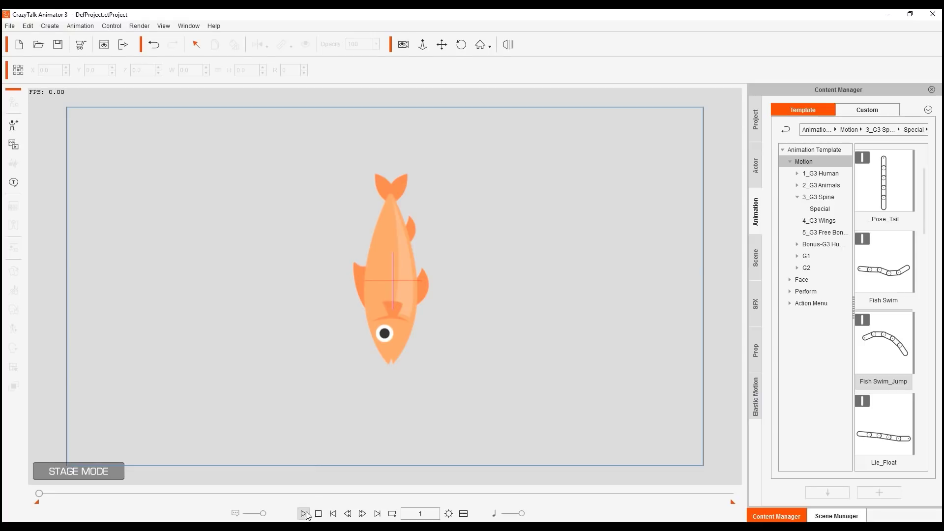
# Step: Apply the Fish Swim_Jump spine motion template to the fish again and replay the animation
pyautogui.moveTo(880, 339); pyautogui.dragTo(403, 287)
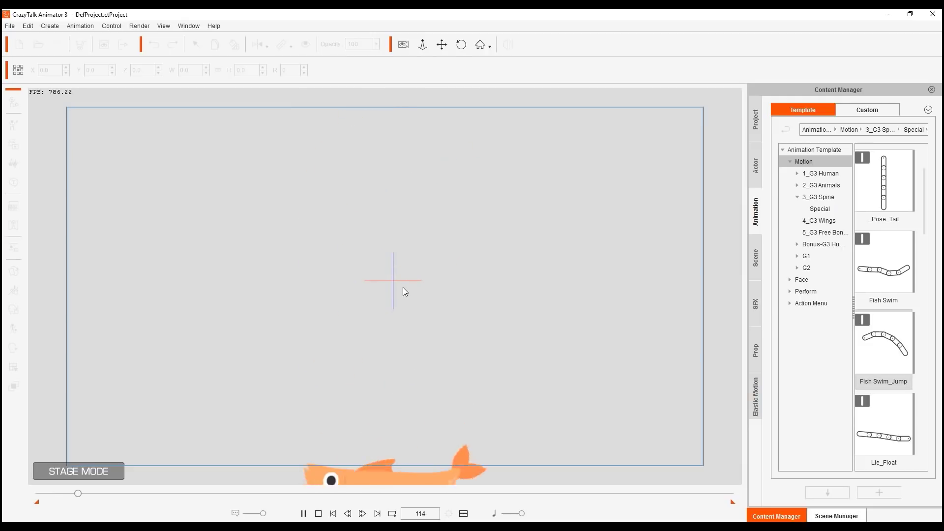
pyautogui.press('space')
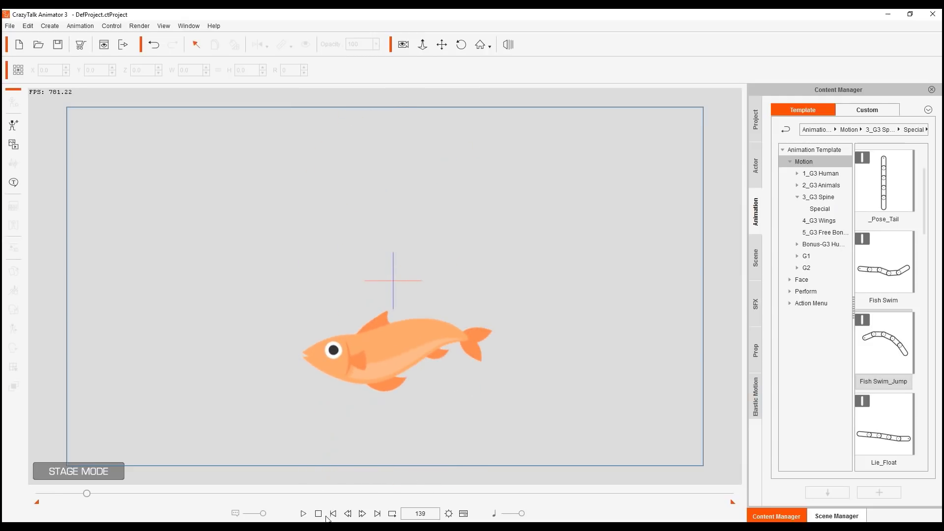
pyautogui.click(306, 514)
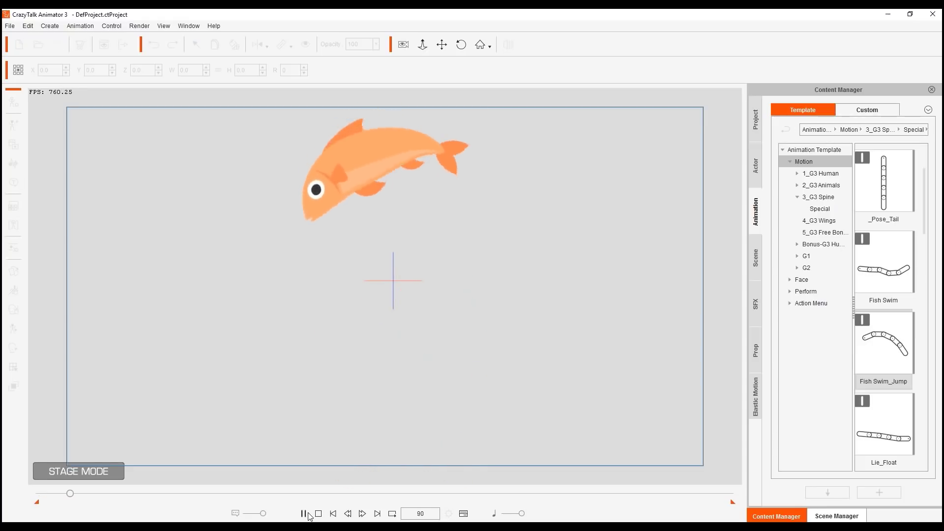
pyautogui.click(317, 514)
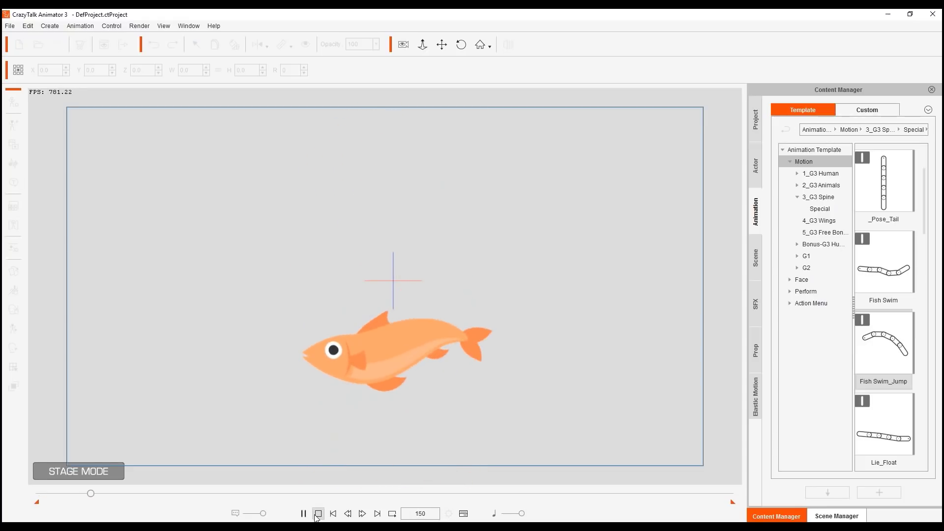
# Step: Open the fish in the composer and examine its layer and the attached bones in the Layer Manager
pyautogui.click(392, 381)
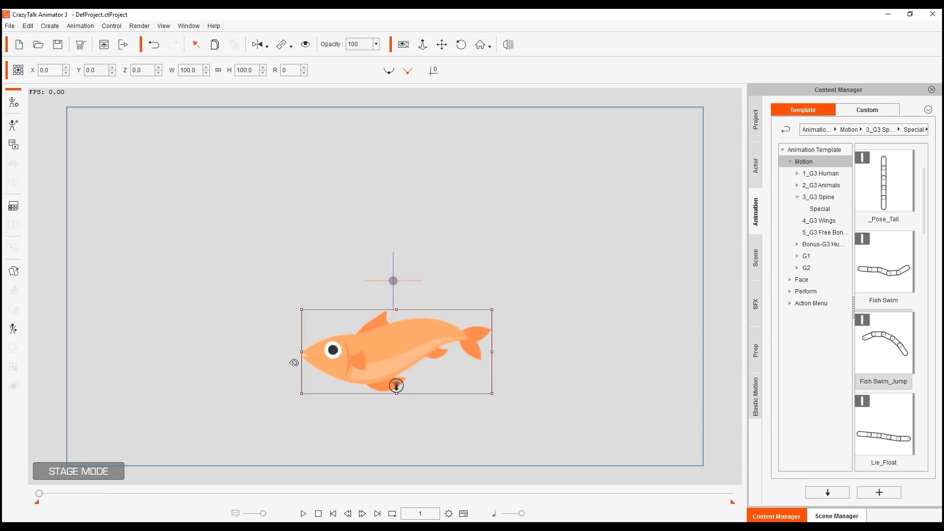
pyautogui.click(13, 101)
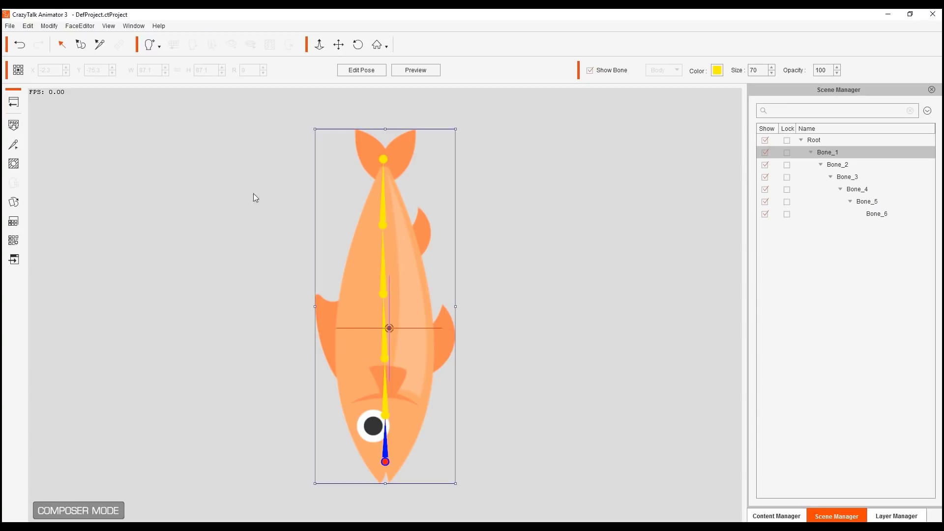
pyautogui.click(883, 511)
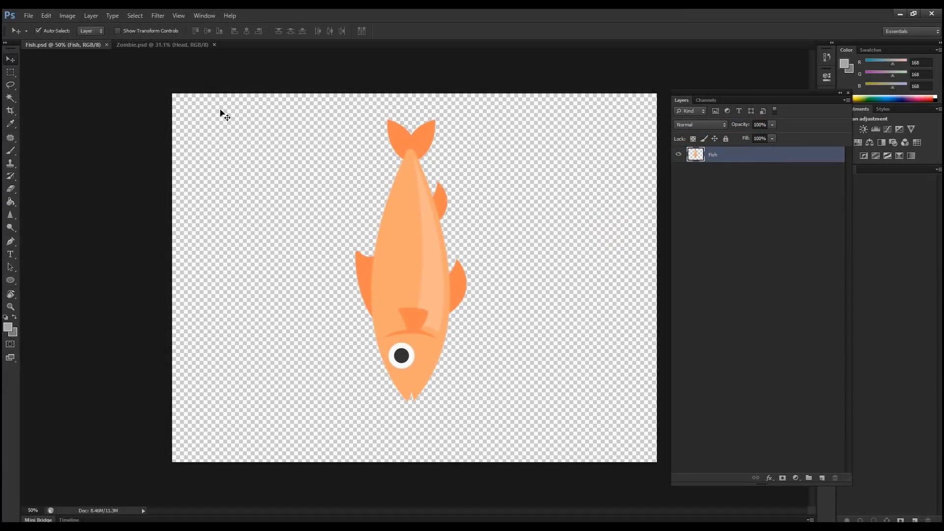
# Step: In Photoshop, examine the layers of Zombie.psd by hiding them all and showing them one by one from R_Thigh to L_Arm
pyautogui.click(155, 46)
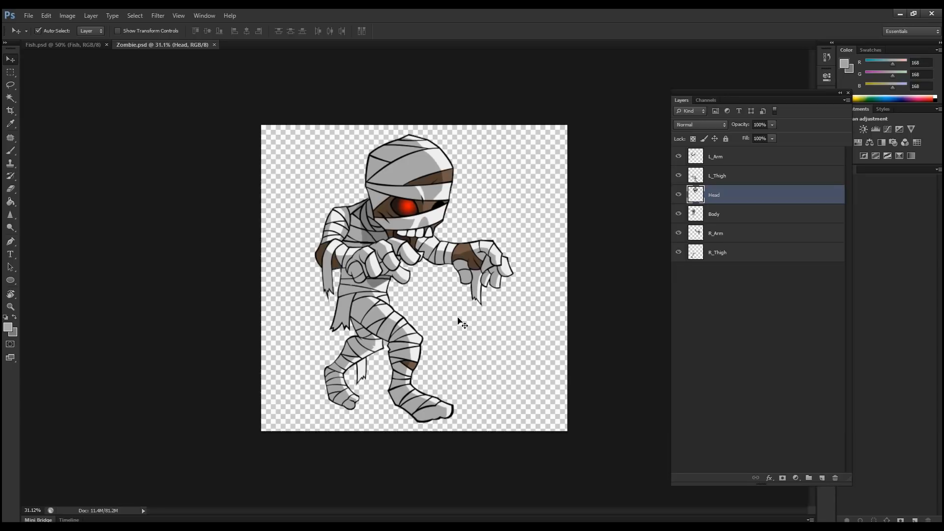
pyautogui.click(701, 162)
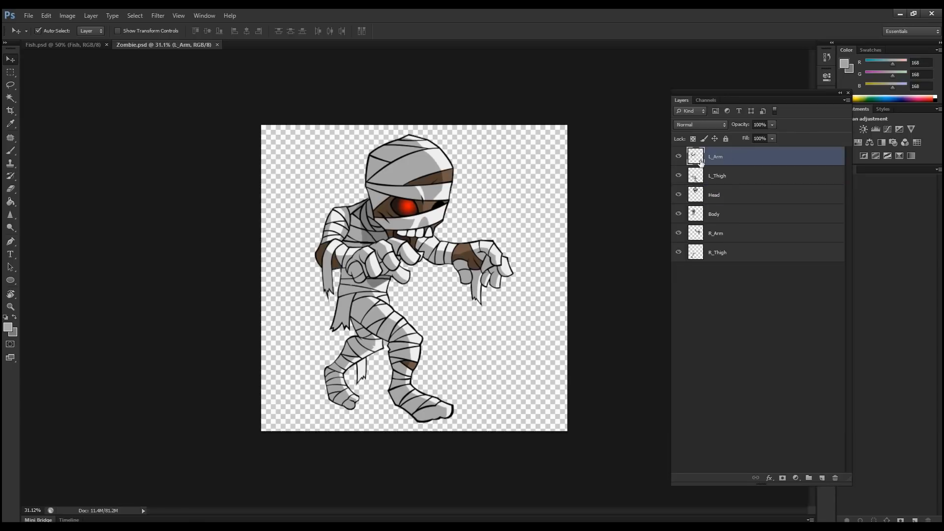
pyautogui.moveTo(679, 231); pyautogui.dragTo(679, 252)
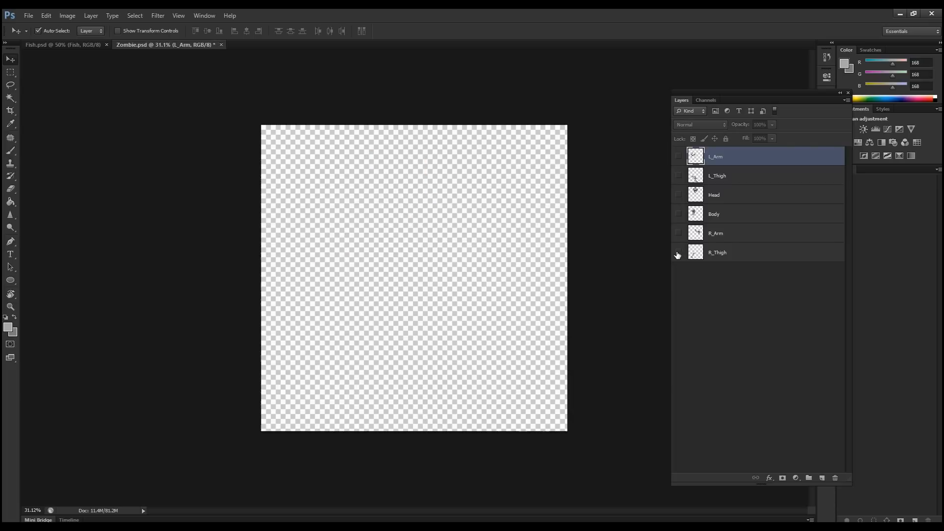
pyautogui.click(678, 253)
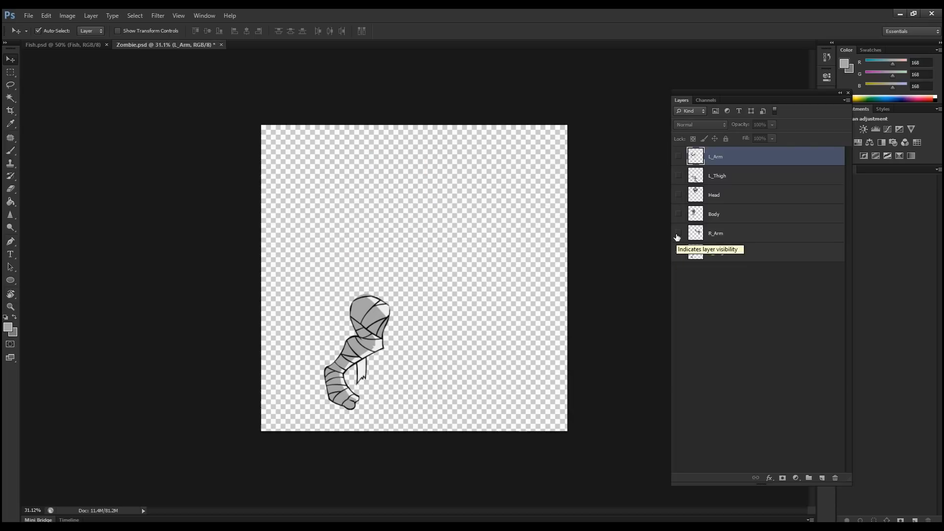
pyautogui.click(677, 235)
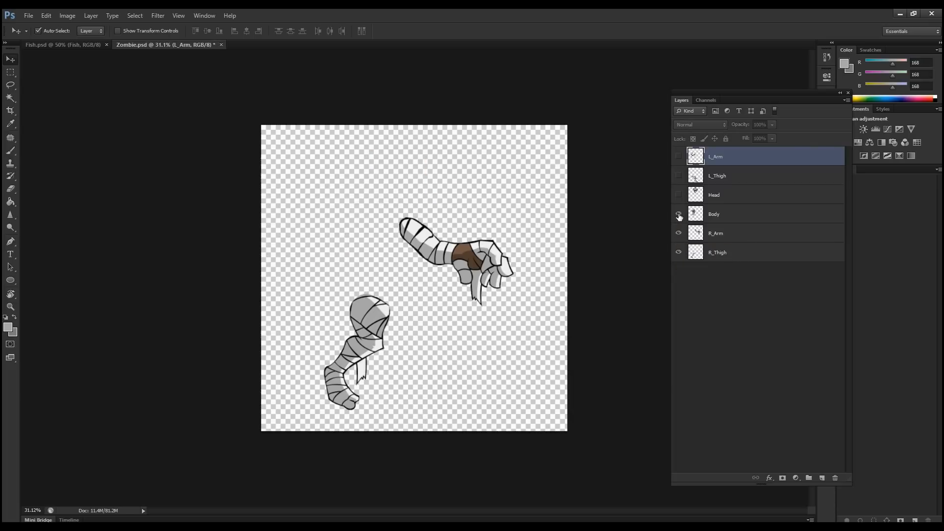
pyautogui.click(679, 215)
pyautogui.click(679, 196)
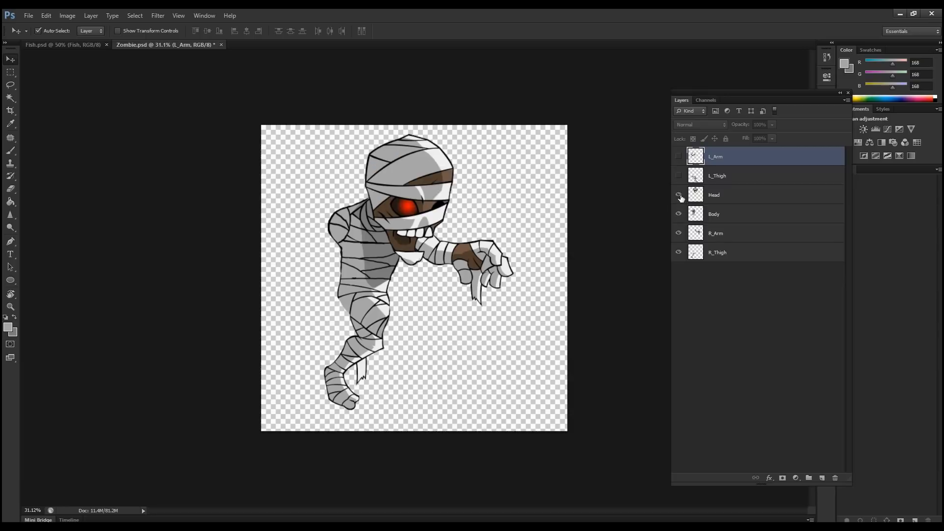
pyautogui.click(679, 176)
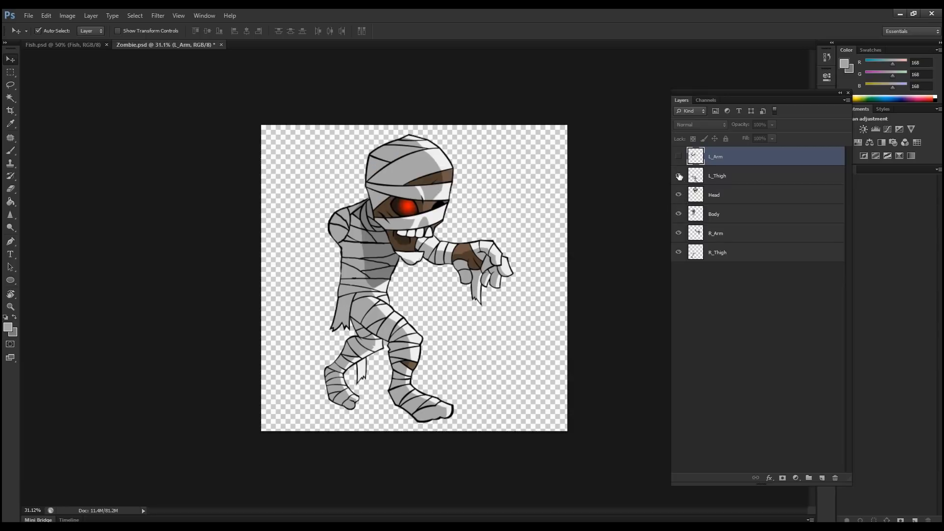
pyautogui.click(679, 156)
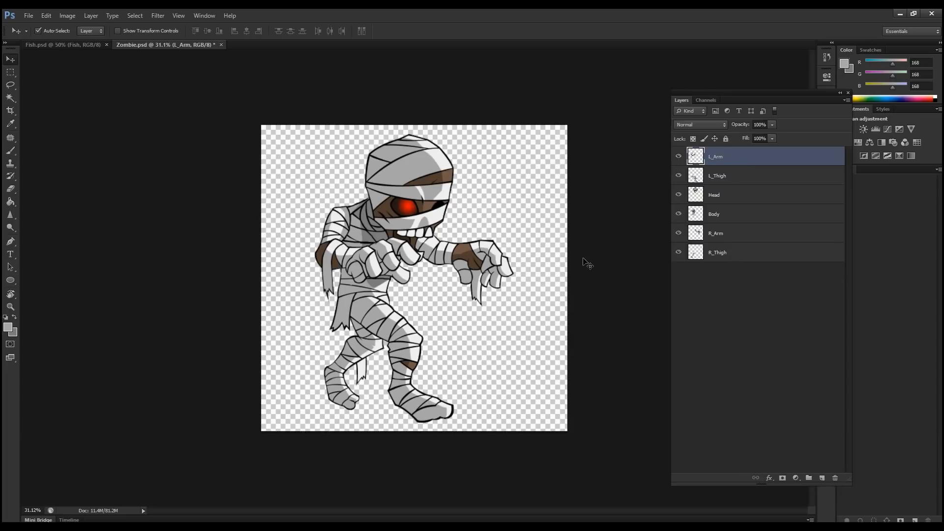
# Step: Save the layered zombie document as Zombie.psd in the Source folder, replacing the existing file
pyautogui.click(30, 15)
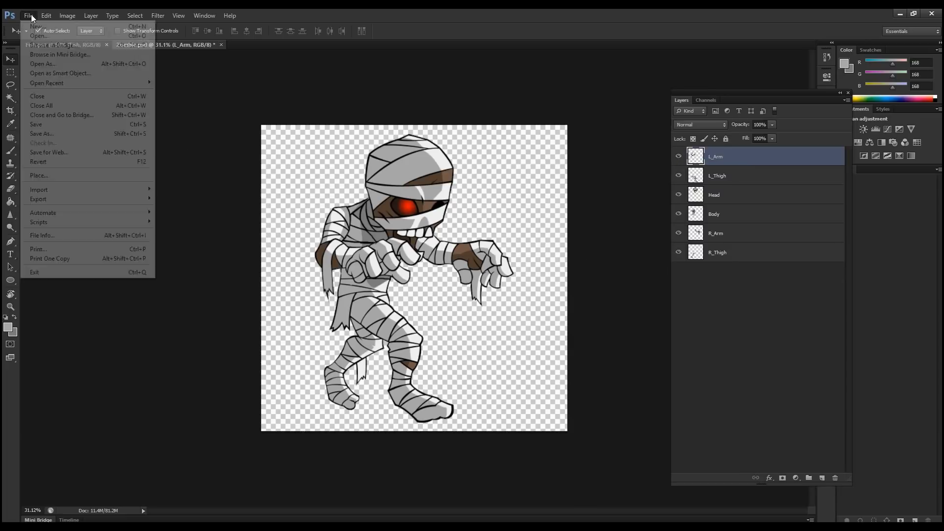
pyautogui.click(69, 133)
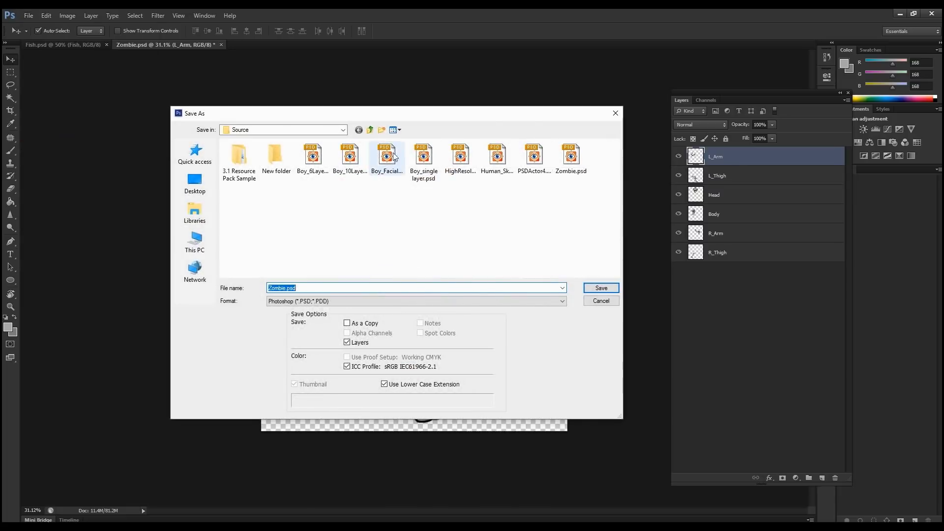
pyautogui.doubleClick(571, 156)
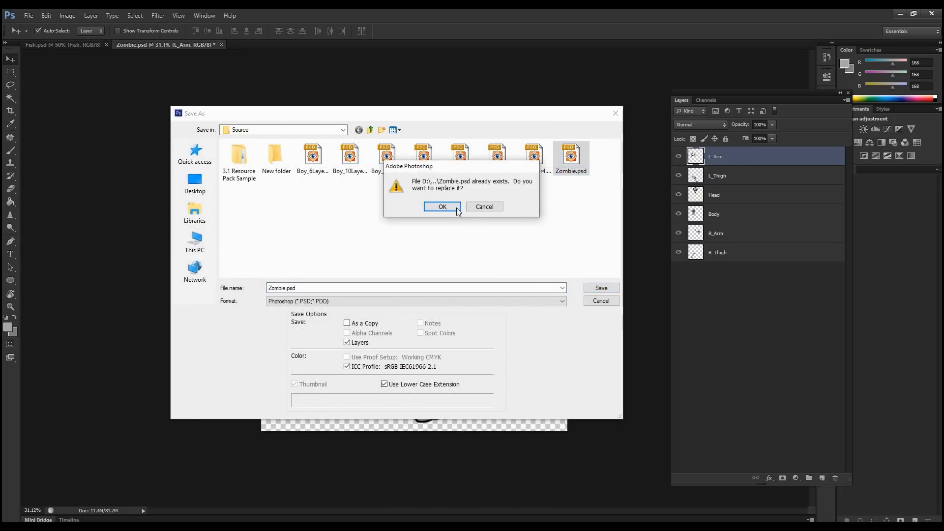
pyautogui.click(457, 208)
pyautogui.click(588, 203)
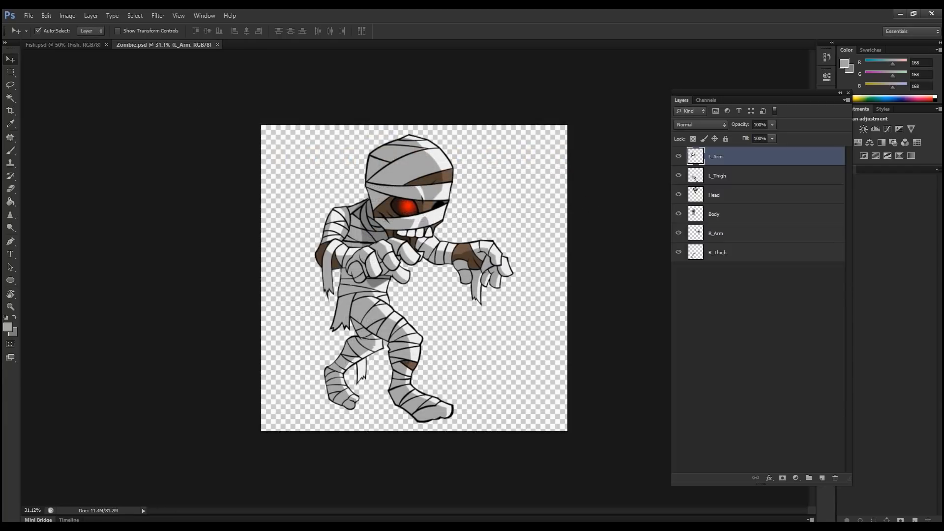
# Step: Switch to CrazyTalk Animator, return the fish to the stage and start a new project without saving the current one
pyautogui.click(91, 516)
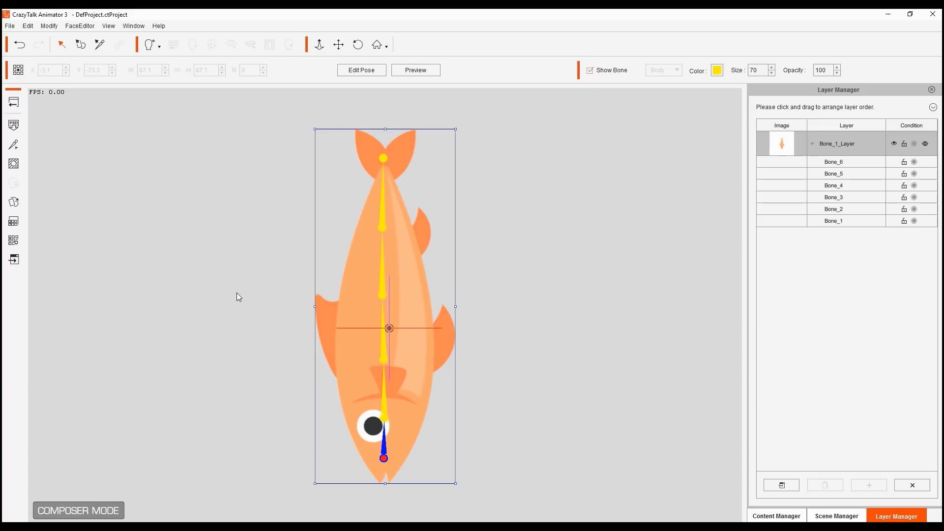
pyautogui.click(14, 102)
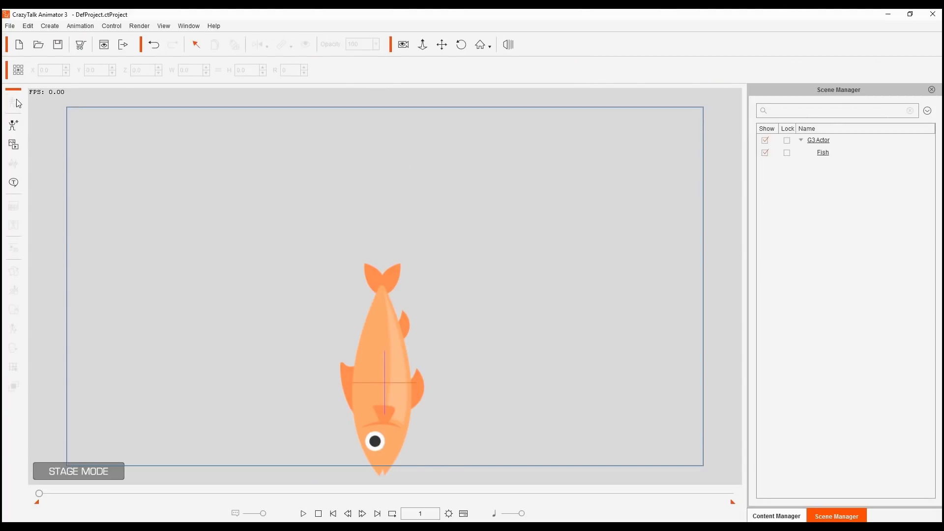
pyautogui.click(19, 47)
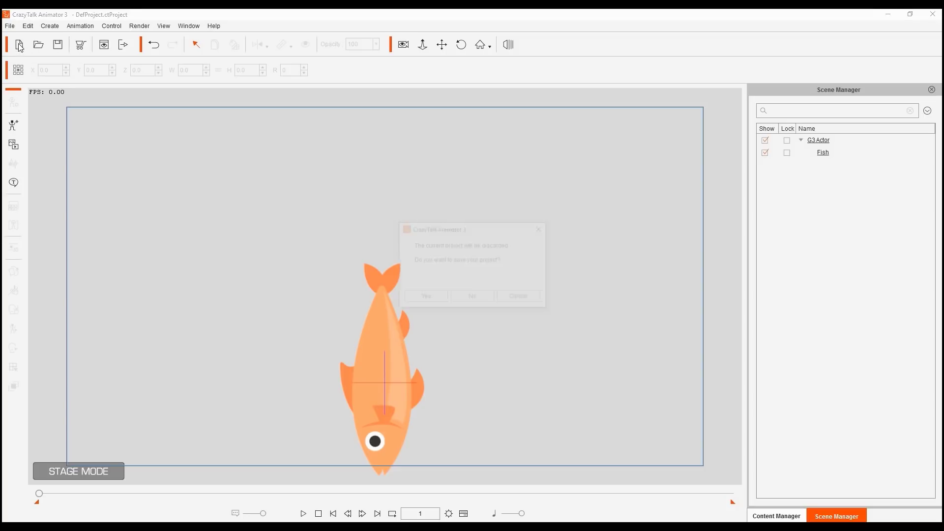
pyautogui.click(483, 299)
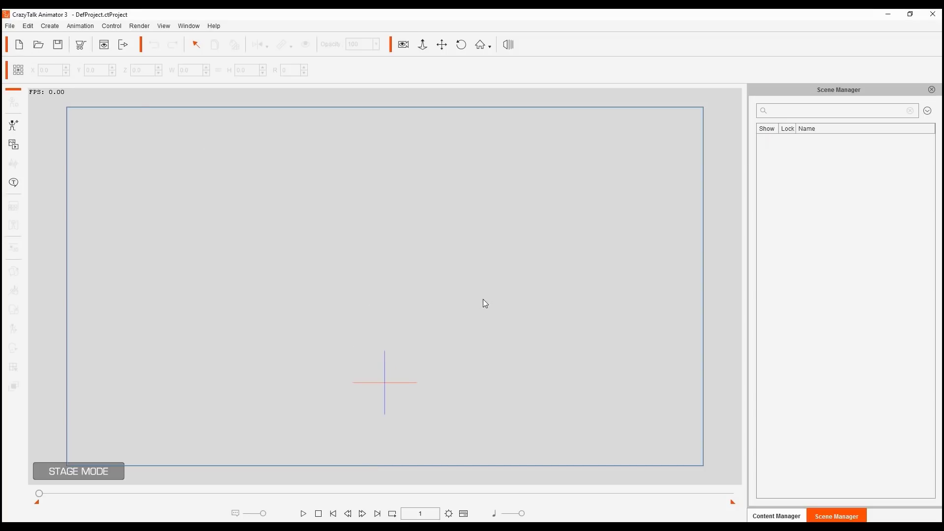
# Step: Import Zombie.psd from the Source folder into the composer as a new actor
pyautogui.click(22, 128)
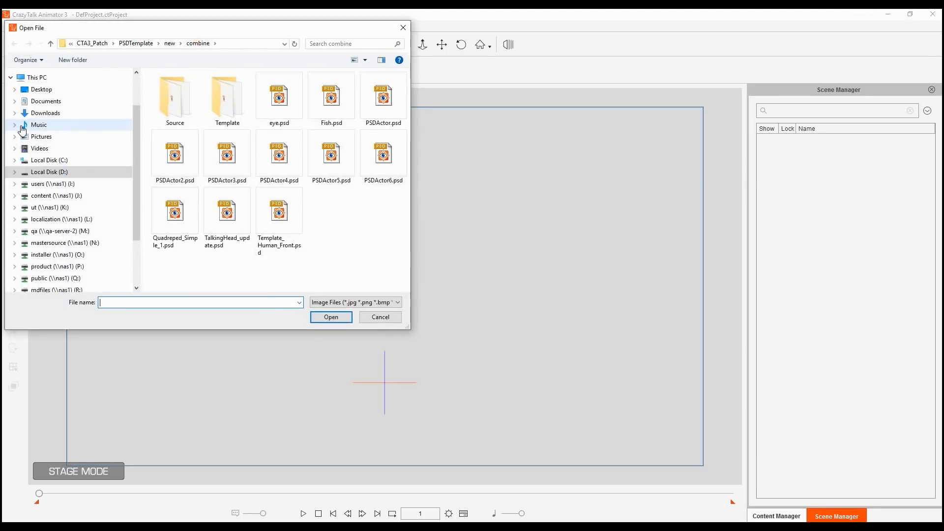
pyautogui.doubleClick(172, 107)
pyautogui.click(228, 247)
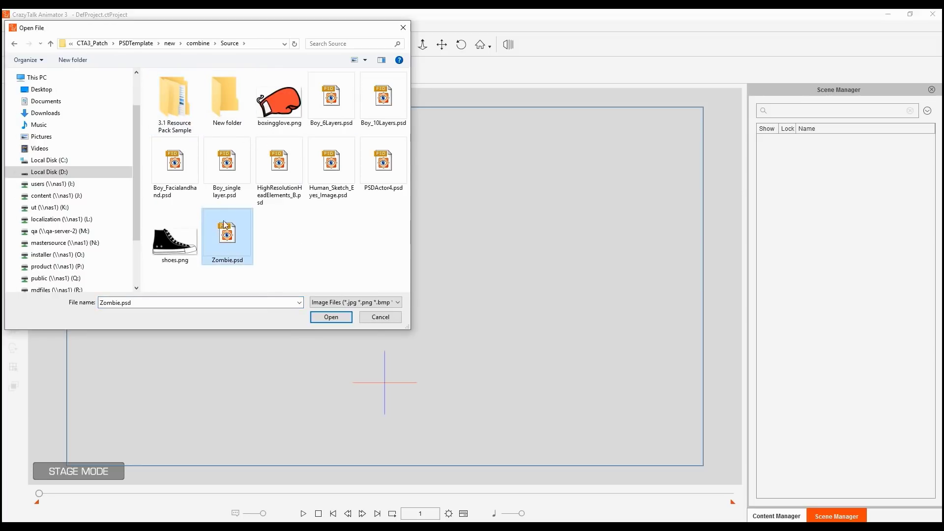
pyautogui.doubleClick(235, 240)
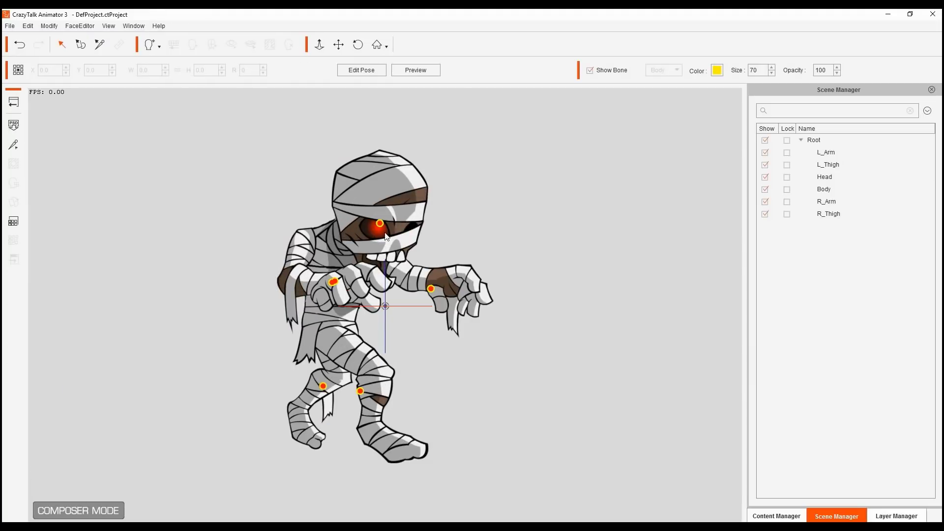
# Step: Examine how the imported zombie's body parts are listed as layers in the Layer Manager, down to R_Thigh_Layer
pyautogui.click(897, 516)
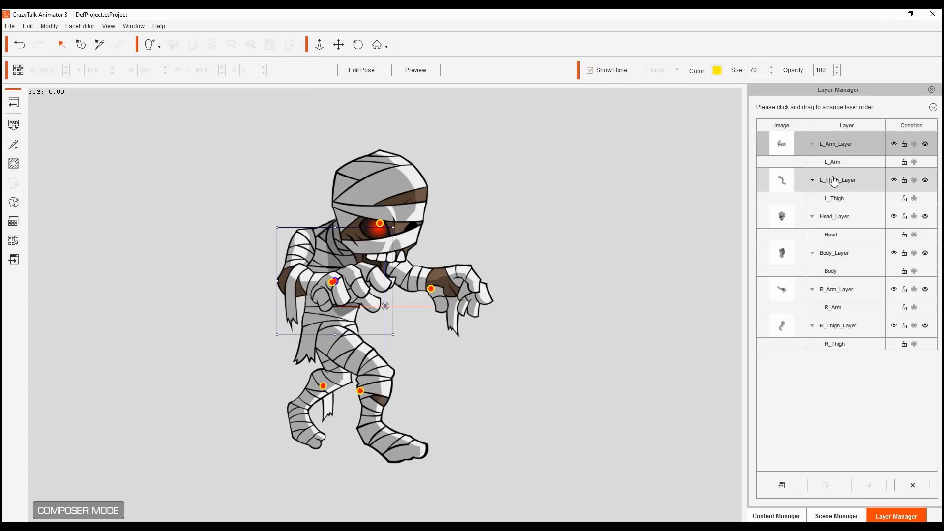
pyautogui.click(828, 237)
pyautogui.click(831, 253)
pyautogui.click(831, 290)
pyautogui.click(834, 328)
pyautogui.click(784, 325)
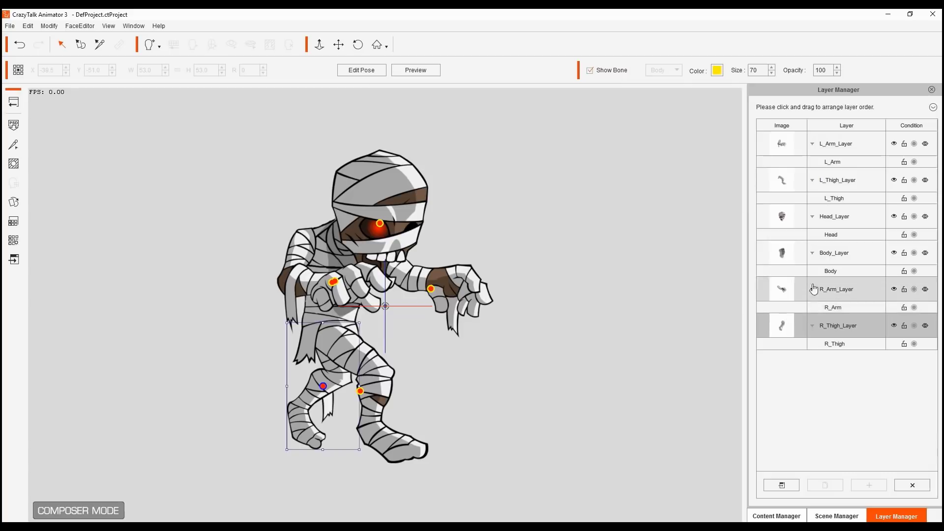
# Step: Select each zombie body part from L_Arm down to R_Thigh_Layer to examine its pivot position on the figure
pyautogui.click(828, 160)
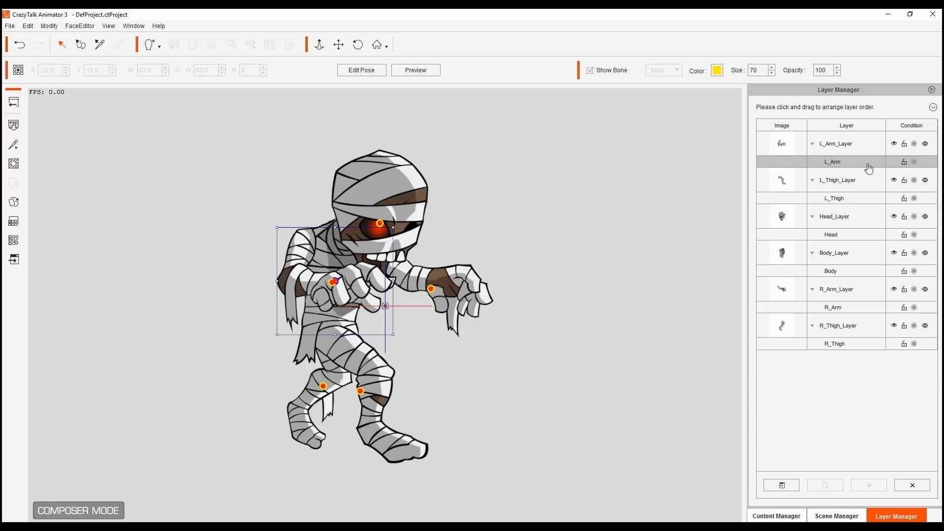
pyautogui.click(836, 180)
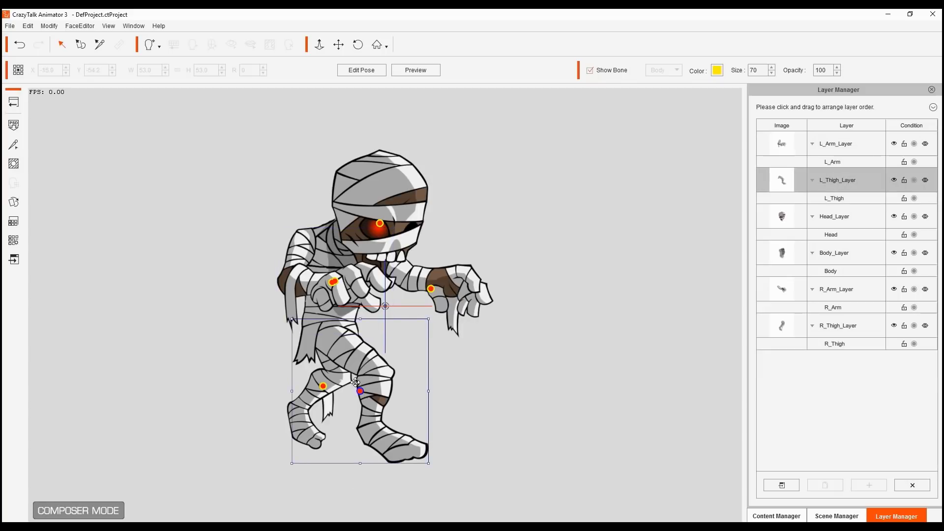
pyautogui.click(860, 214)
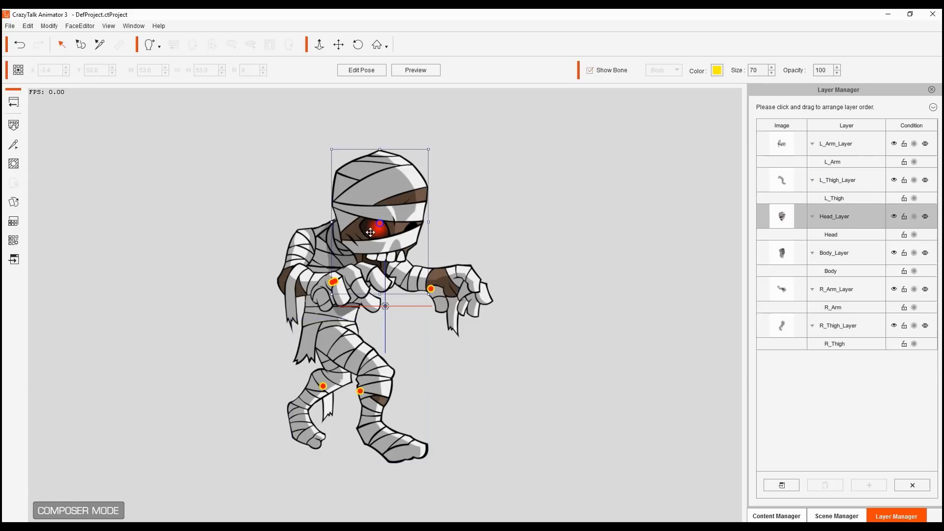
pyautogui.click(835, 254)
pyautogui.click(836, 290)
pyautogui.click(839, 326)
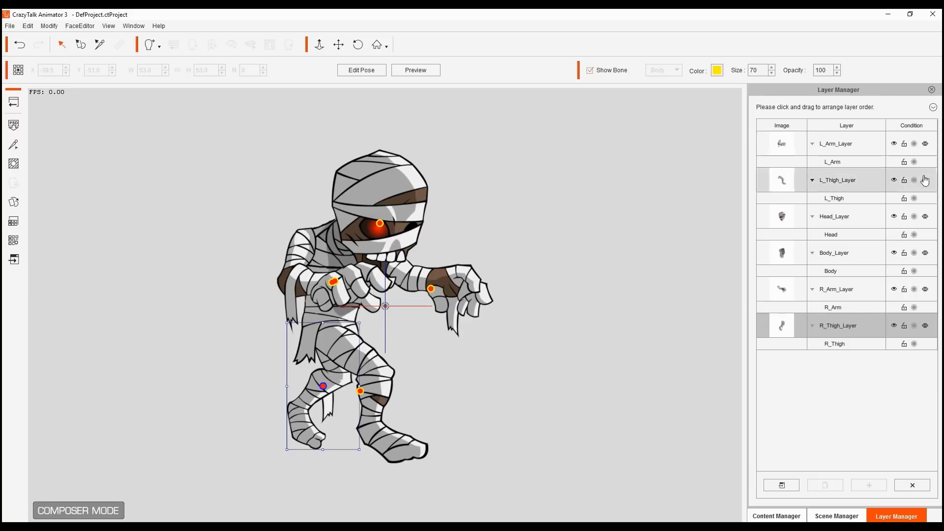
# Step: Collapse the layer list and hide every zombie layer except L_Arm_Layer
pyautogui.click(934, 108)
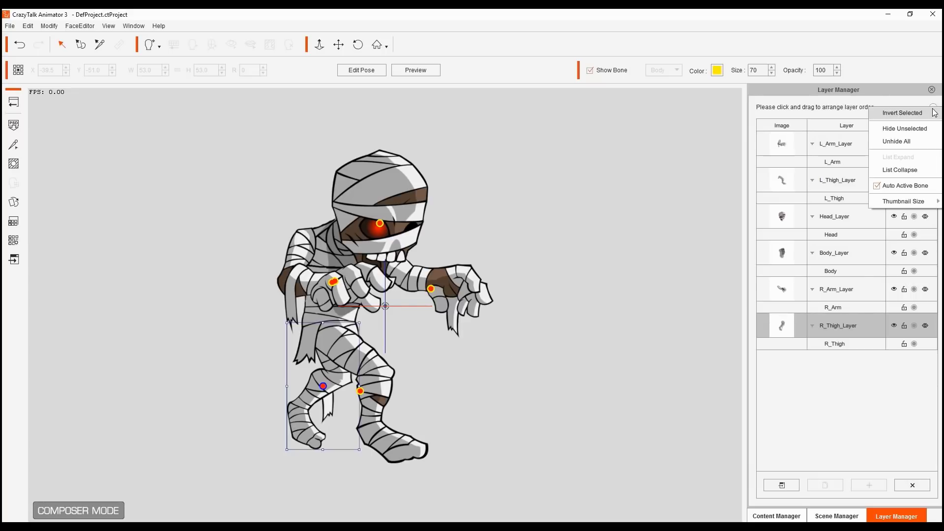
pyautogui.click(907, 171)
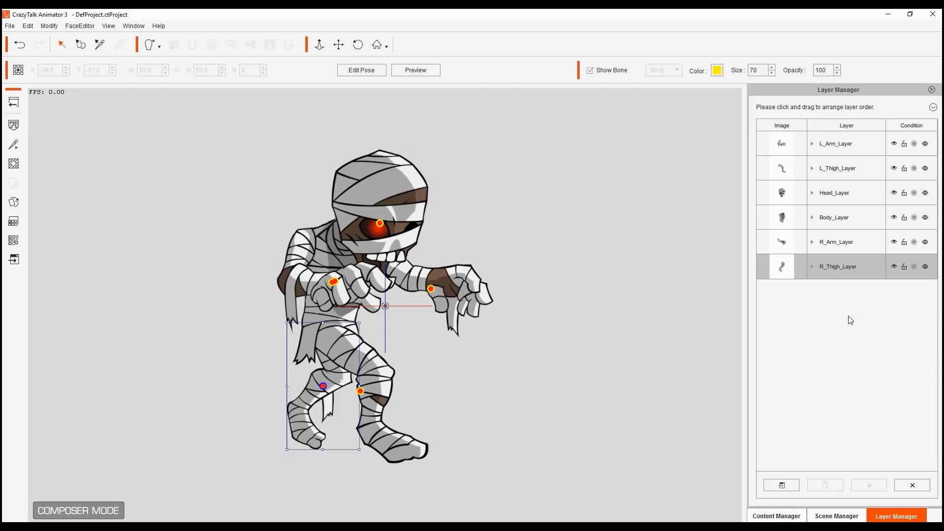
pyautogui.click(894, 168)
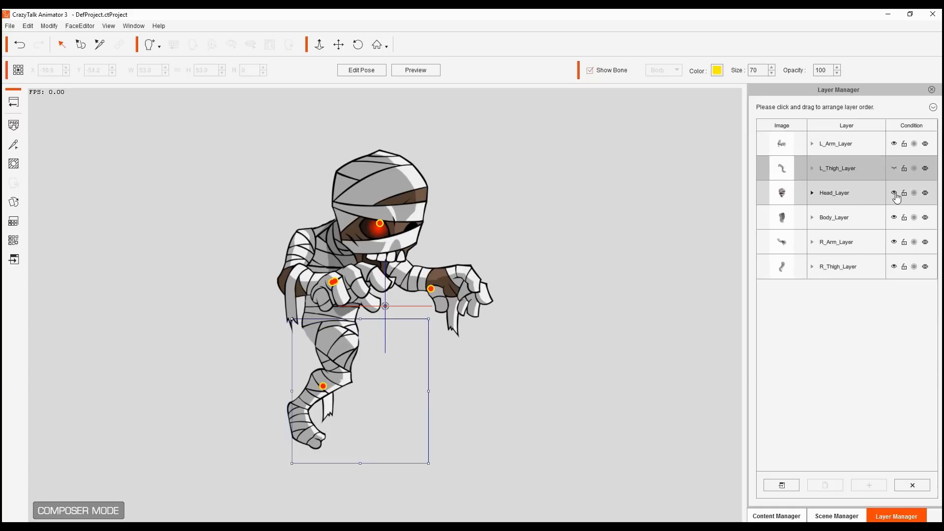
pyautogui.click(894, 193)
pyautogui.click(894, 218)
pyautogui.click(894, 242)
pyautogui.click(894, 267)
pyautogui.click(897, 269)
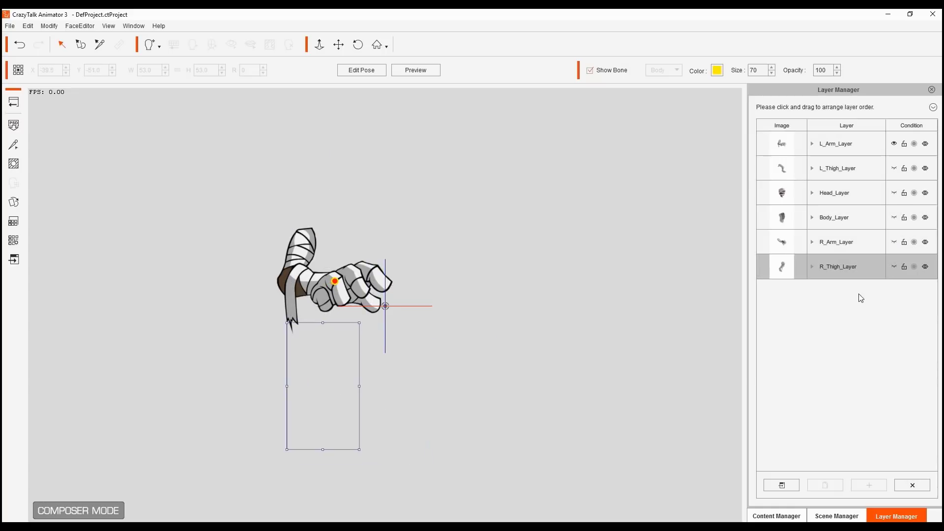
# Step: Move the left arm's pivot to the shoulder at about X -51, Y 44, and test the arm's rotation in preview
pyautogui.click(782, 144)
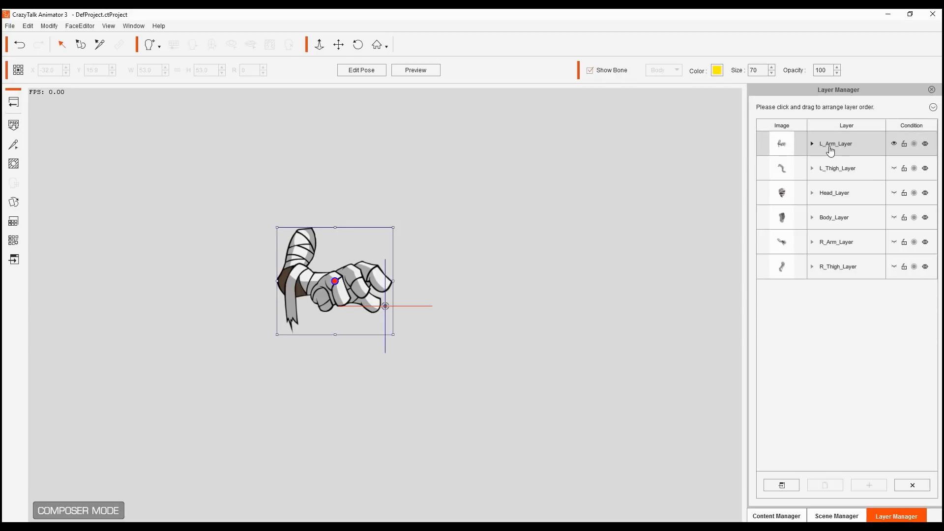
pyautogui.click(101, 44)
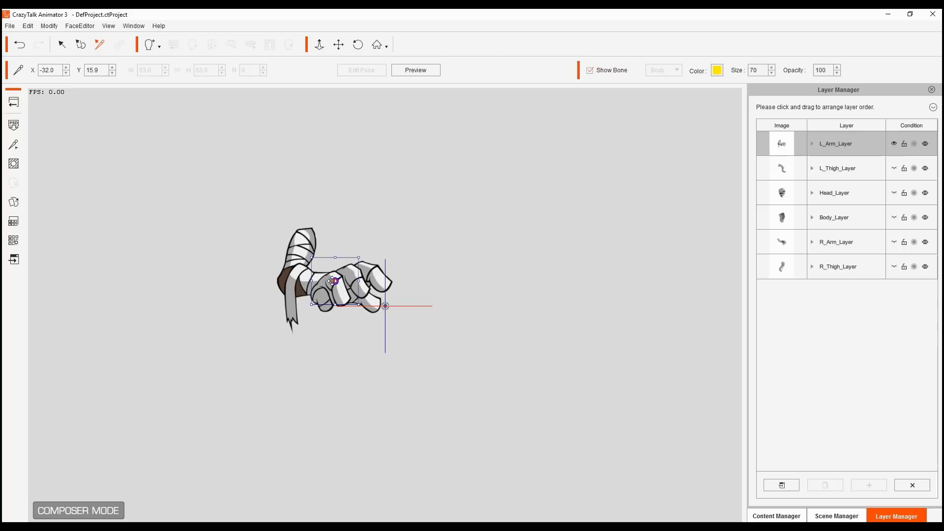
pyautogui.click(304, 240)
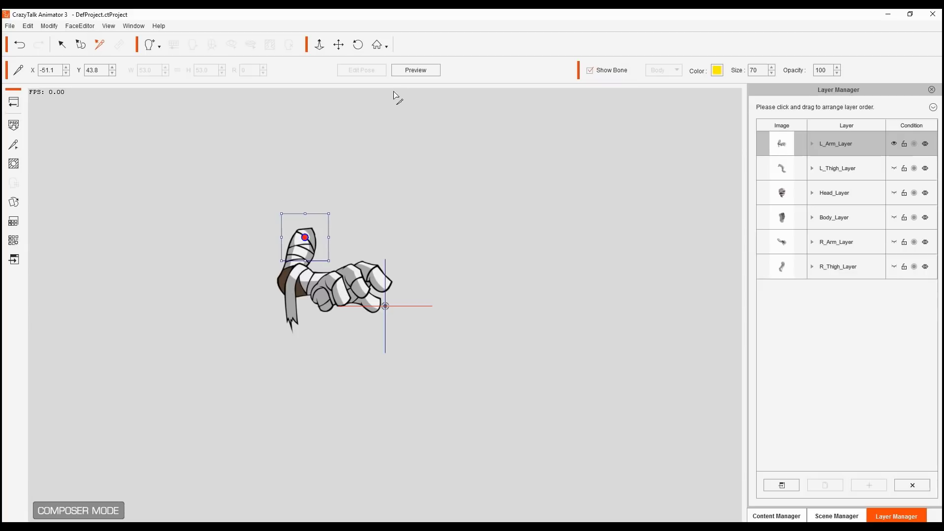
pyautogui.click(415, 70)
pyautogui.moveTo(386, 201); pyautogui.dragTo(349, 214)
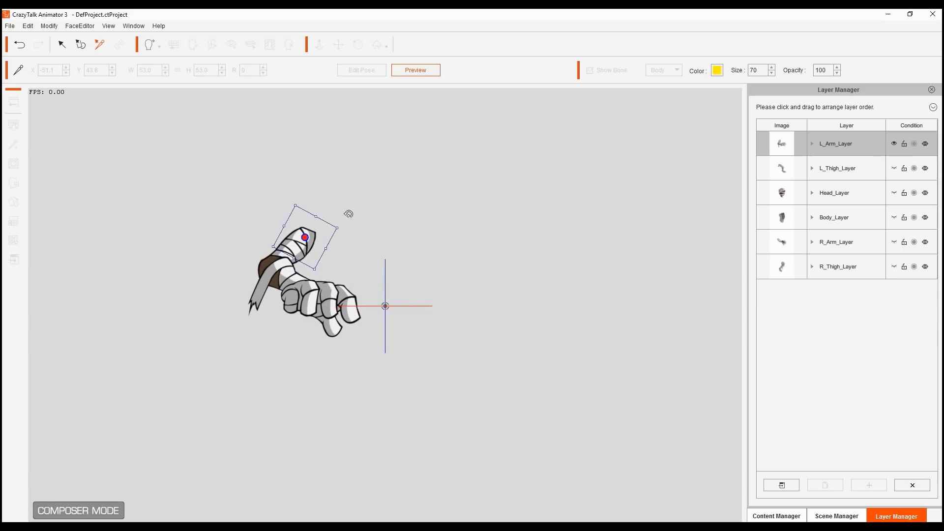
pyautogui.click(416, 70)
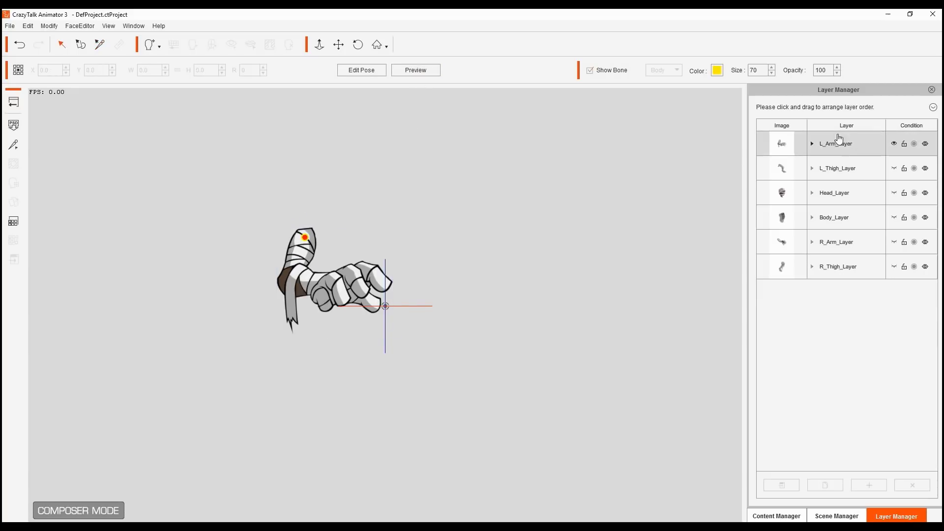
# Step: Show L_Thigh_Layer instead of the left arm, move its pivot to the hip at about X -37, Y -18.5, and preview the rotation
pyautogui.click(897, 170)
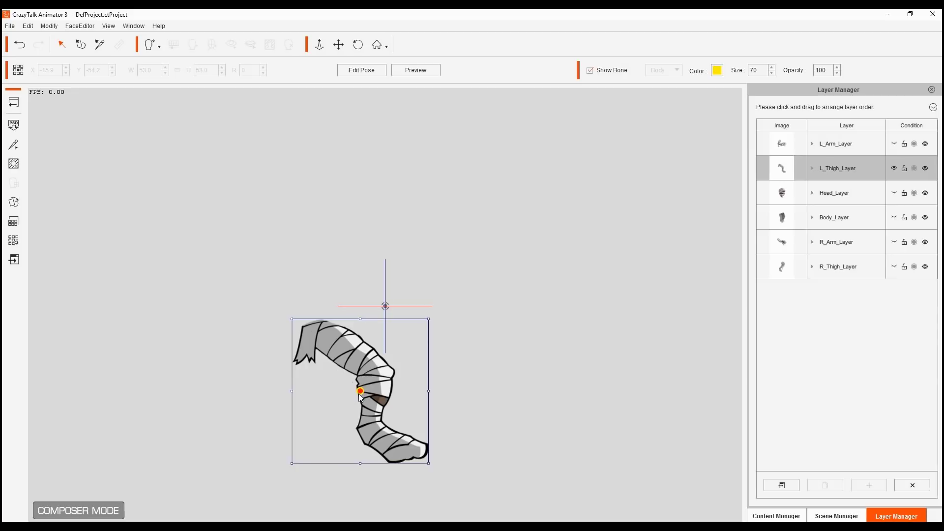
pyautogui.click(99, 45)
pyautogui.moveTo(370, 388); pyautogui.dragTo(337, 332)
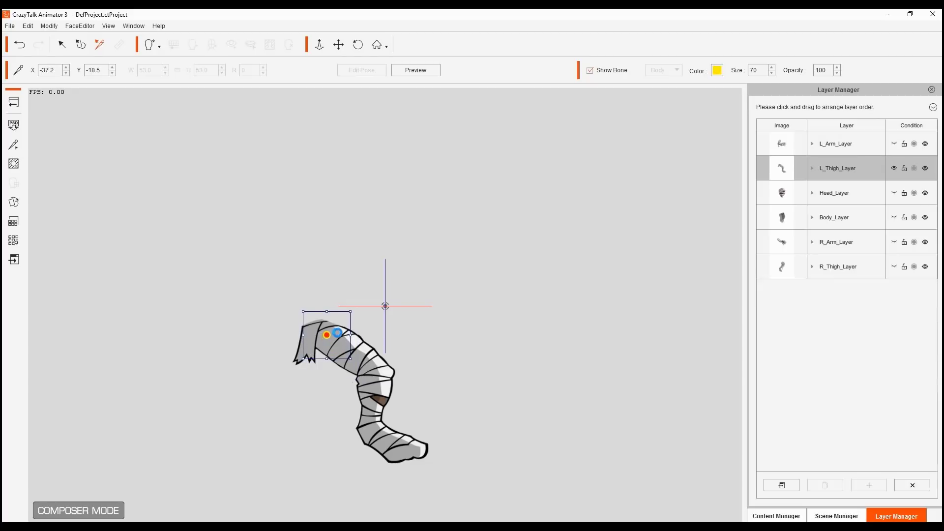
pyautogui.click(415, 69)
pyautogui.moveTo(362, 318); pyautogui.dragTo(373, 323)
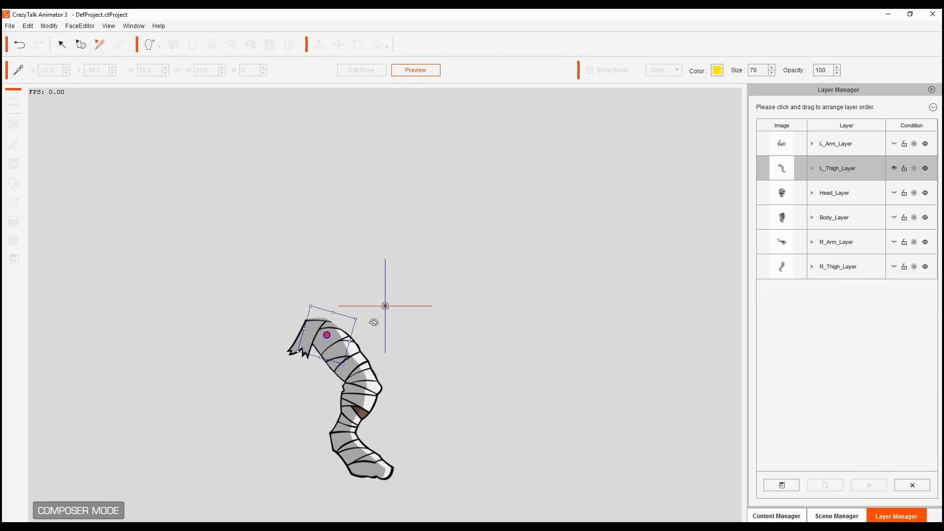
pyautogui.click(426, 74)
# Step: Show Head_Layer, move its pivot to the back of the jaw at about X -17, Y 44, and preview the head's rotation
pyautogui.click(884, 193)
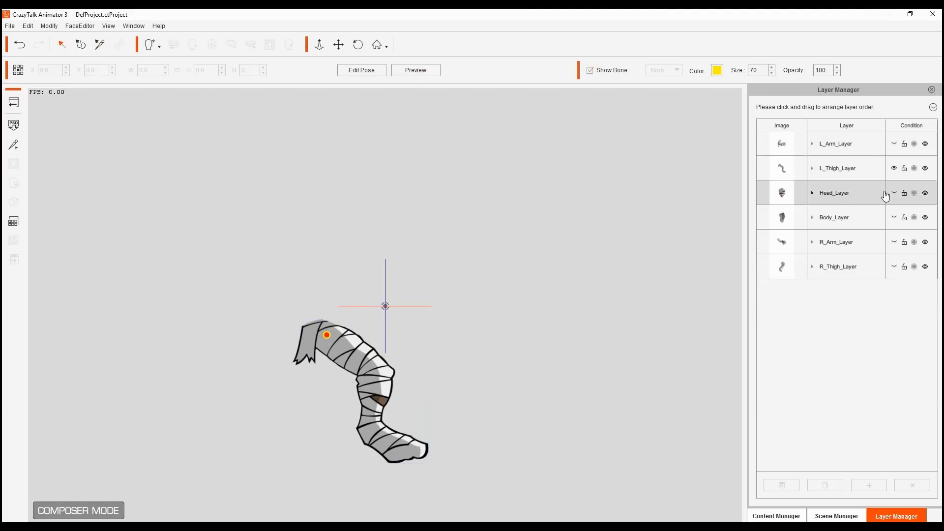
pyautogui.click(894, 193)
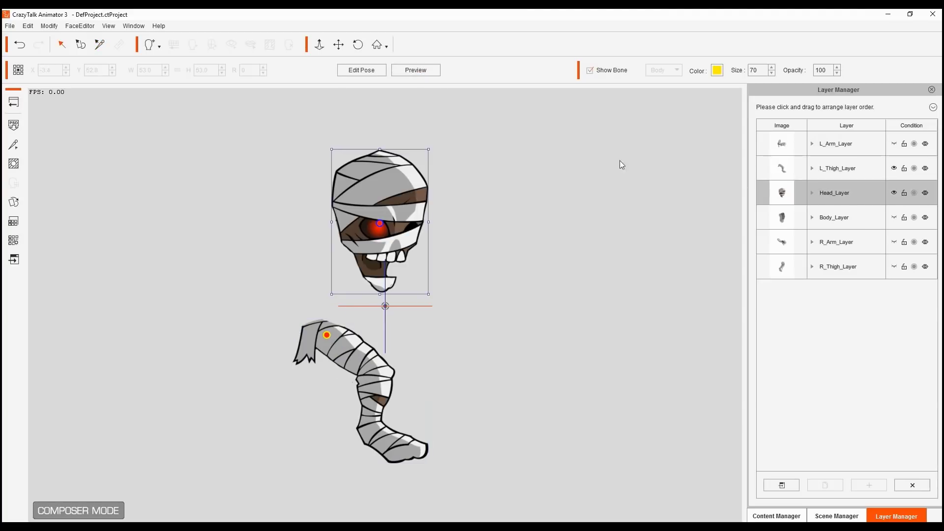
pyautogui.click(99, 44)
pyautogui.moveTo(377, 220); pyautogui.dragTo(355, 235)
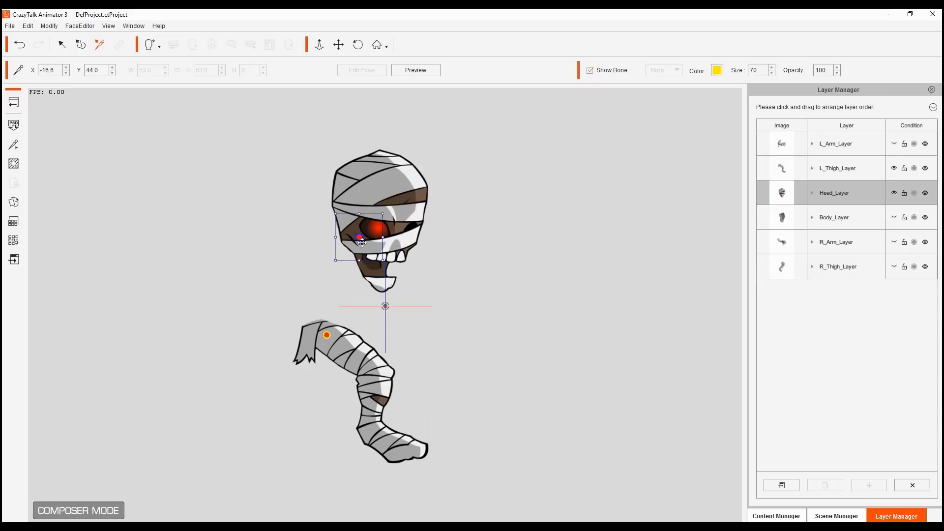
pyautogui.click(417, 70)
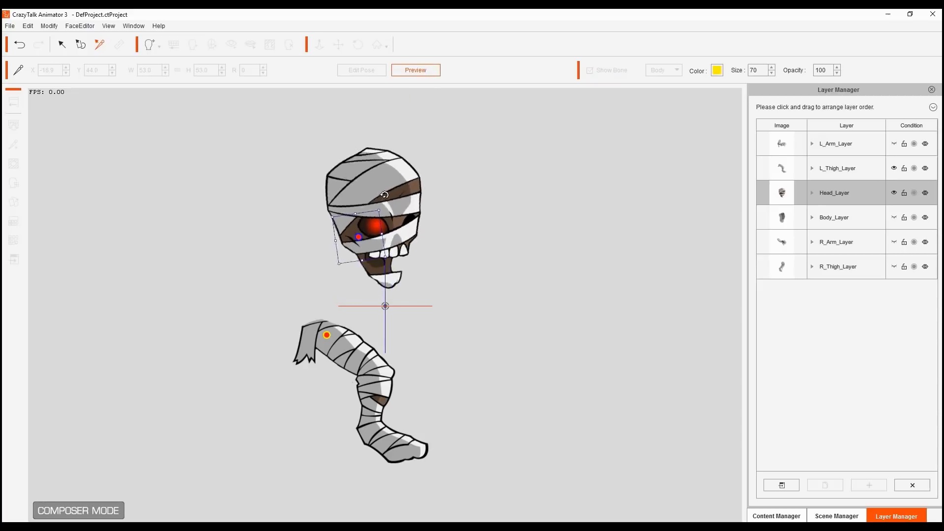
pyautogui.click(416, 70)
# Step: Isolate Body_Layer by hiding the head and left thigh, and move the body's pivot to the pelvis at about X -35, Y -11
pyautogui.click(894, 217)
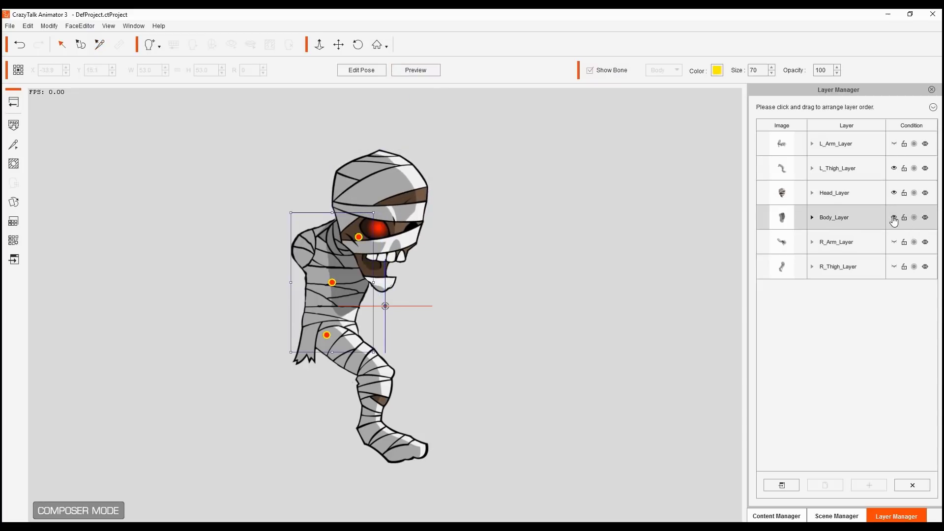
pyautogui.click(894, 193)
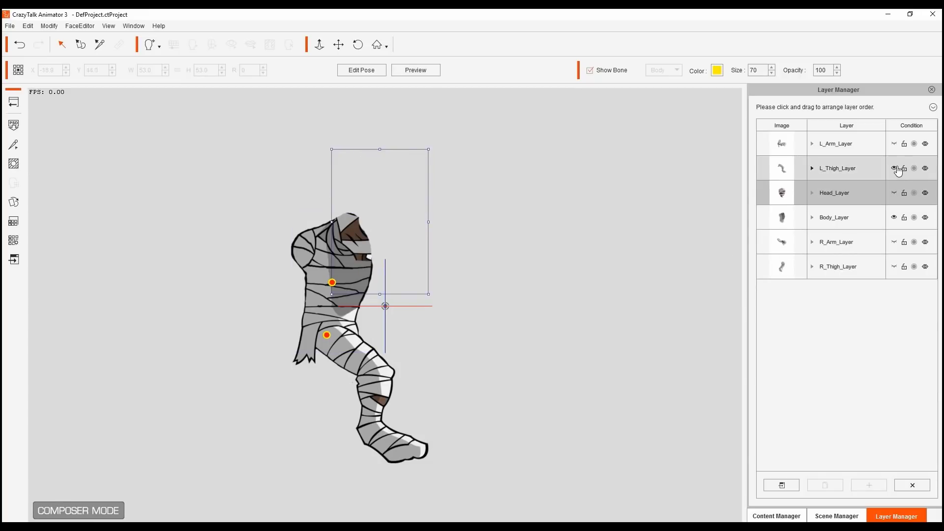
pyautogui.click(894, 168)
pyautogui.click(356, 261)
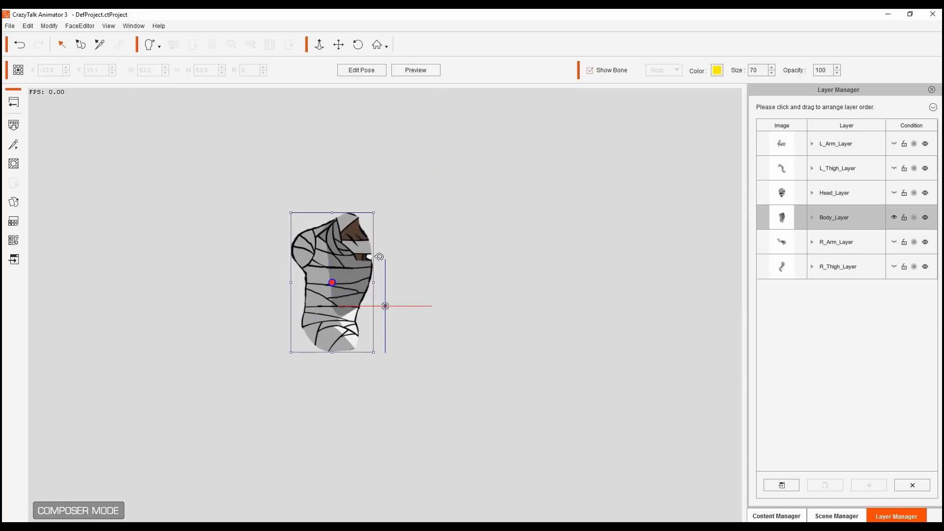
pyautogui.moveTo(347, 291); pyautogui.dragTo(341, 327)
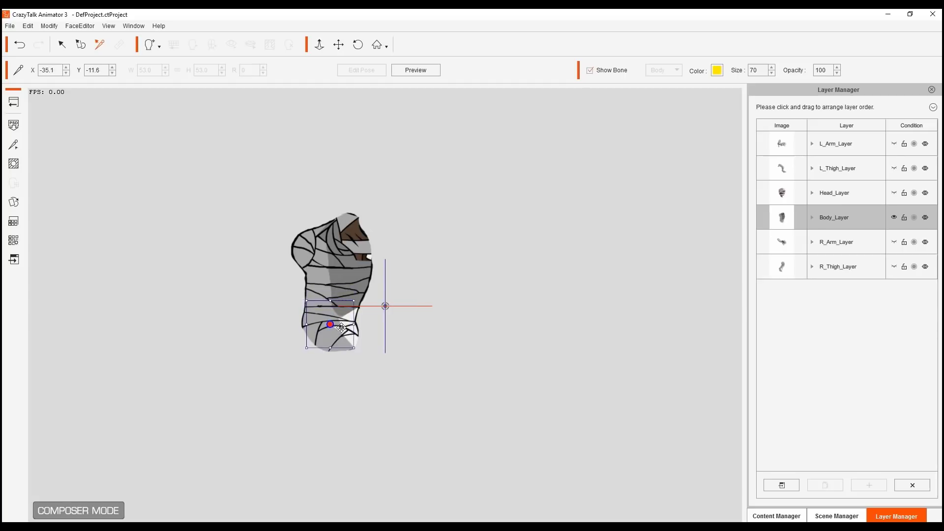
# Step: Show R_Arm_Layer instead of the body and move the right arm's pivot to the shoulder end
pyautogui.click(894, 218)
pyautogui.click(836, 243)
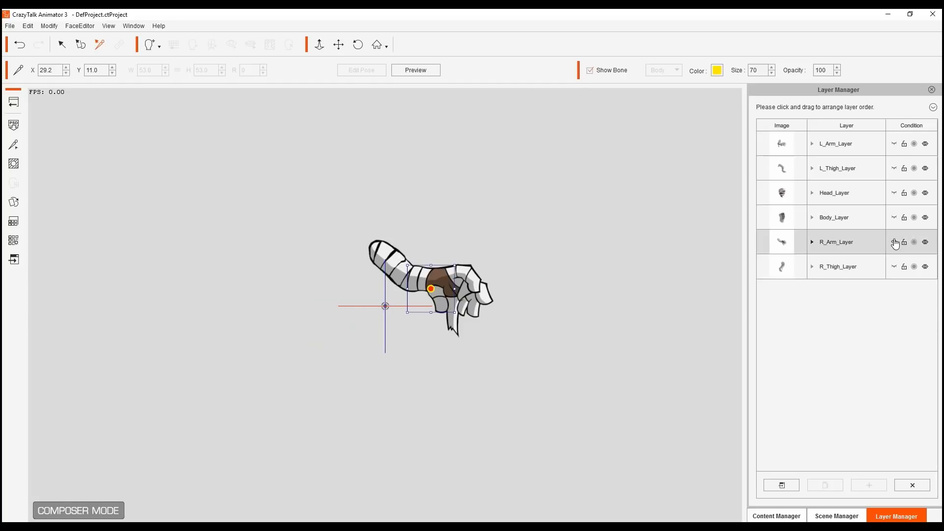
pyautogui.click(836, 242)
pyautogui.click(390, 242)
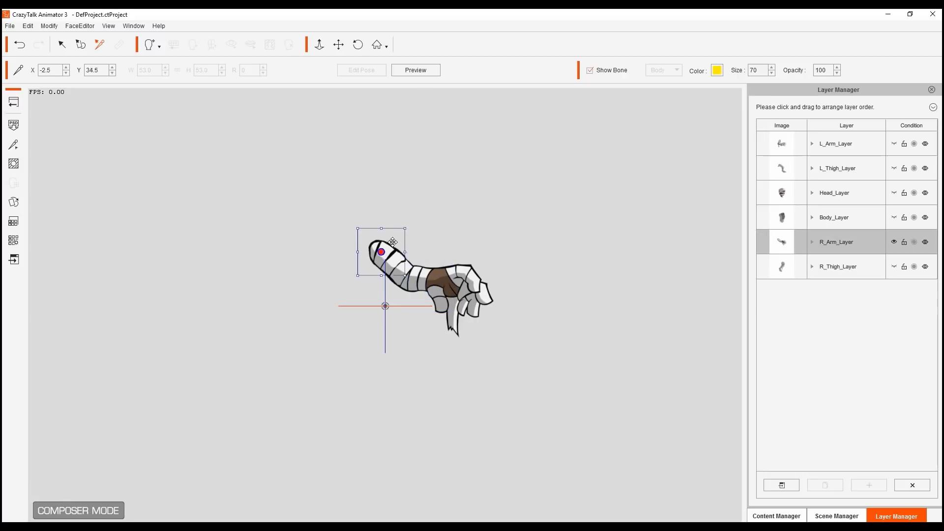
# Step: Isolate R_Thigh_Layer, move its pivot up to the hip, and unhide all zombie layers
pyautogui.click(895, 242)
pyautogui.click(894, 267)
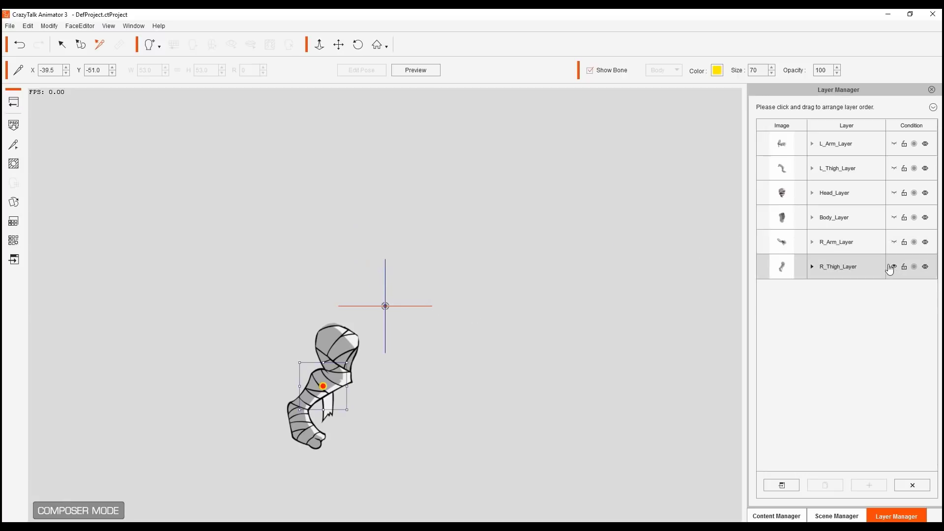
pyautogui.click(321, 386)
pyautogui.moveTo(321, 386); pyautogui.dragTo(341, 331)
pyautogui.click(605, 333)
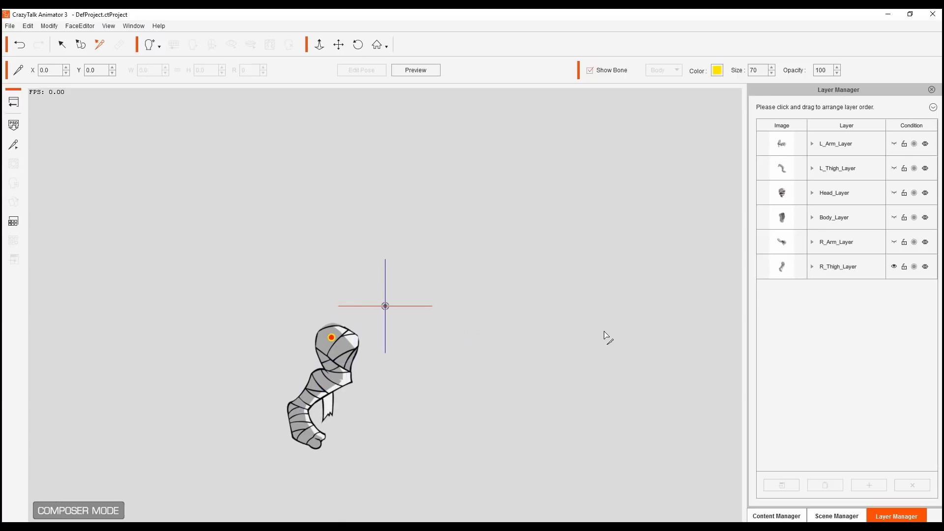
pyautogui.click(933, 108)
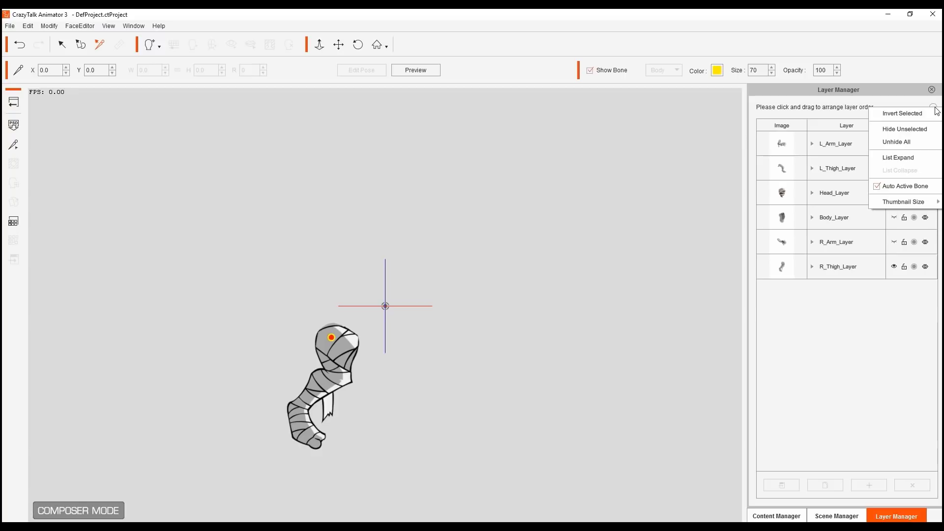
pyautogui.click(919, 141)
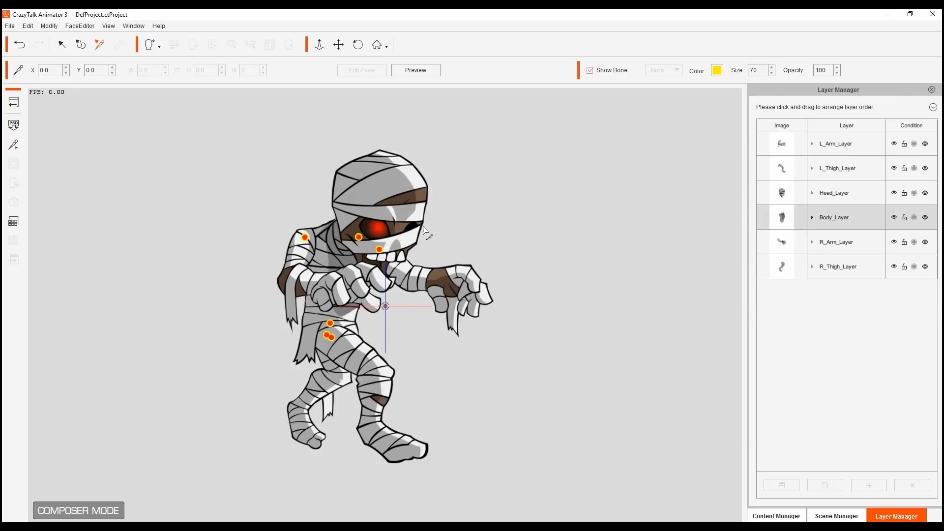
# Step: Preview the pivots by rotating the zombie's head, left arm and right arm
pyautogui.click(411, 72)
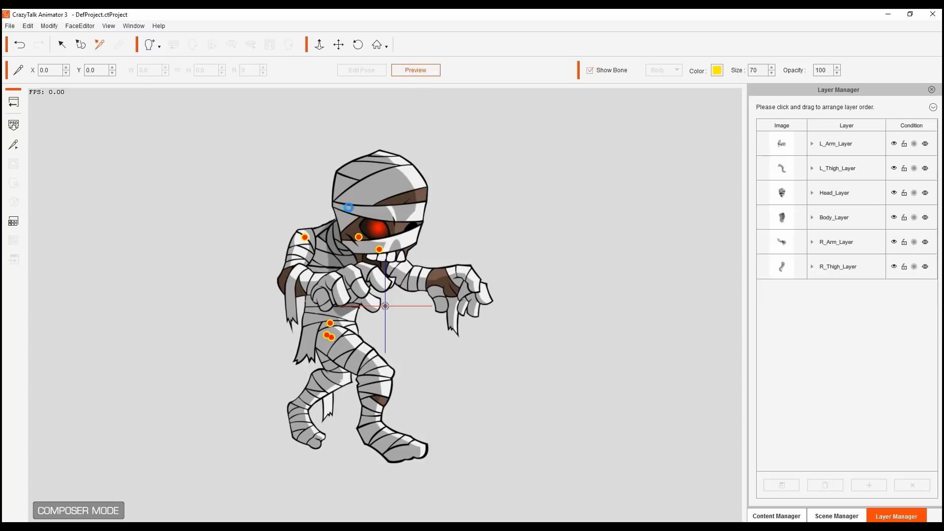
pyautogui.click(359, 237)
pyautogui.moveTo(374, 200); pyautogui.dragTo(383, 213)
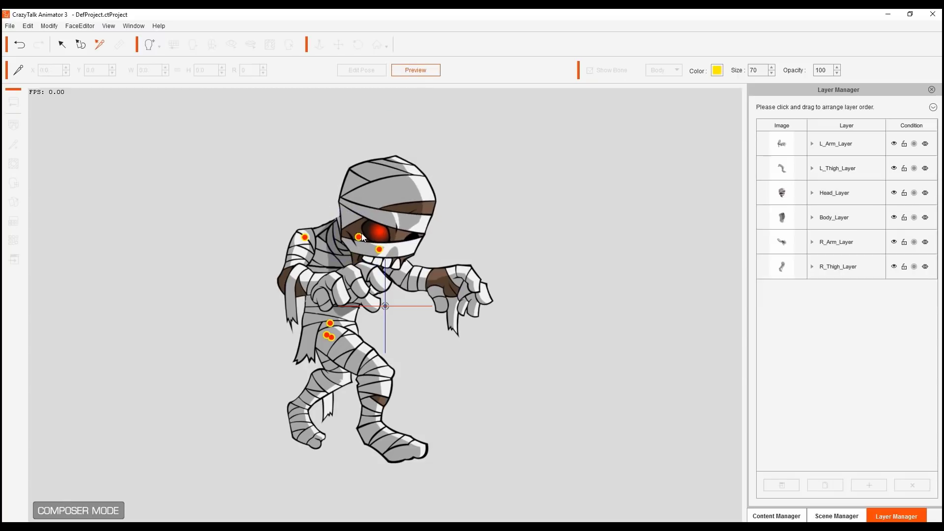
pyautogui.click(318, 244)
pyautogui.moveTo(311, 225); pyautogui.dragTo(327, 217)
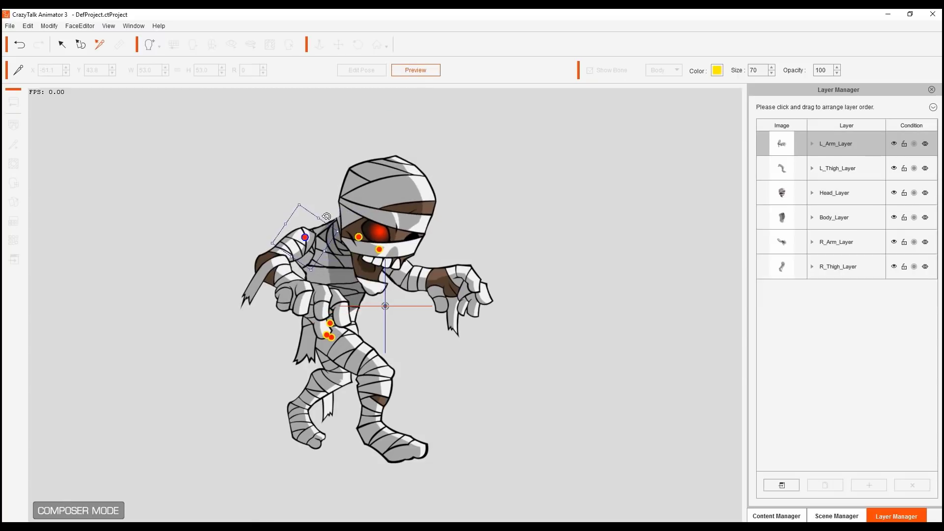
pyautogui.click(380, 250)
pyautogui.moveTo(412, 237); pyautogui.dragTo(412, 244)
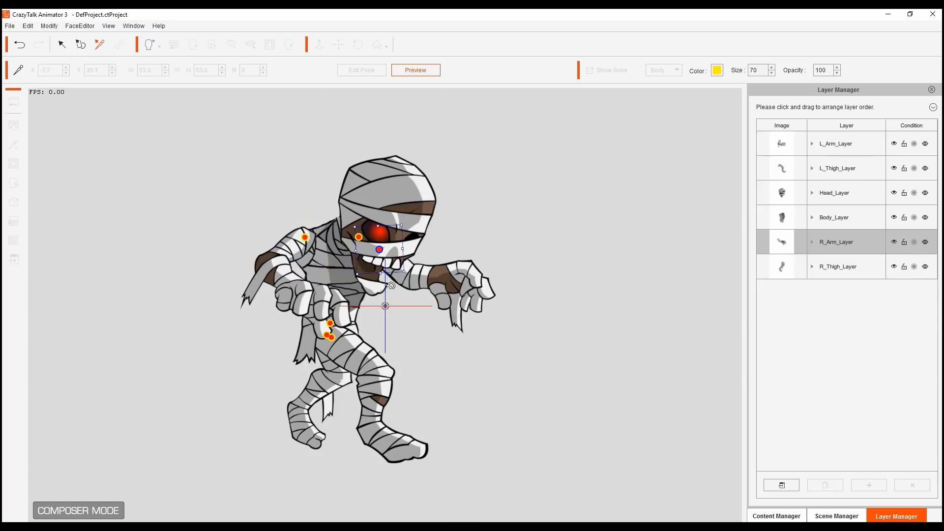
# Step: Preview the body and both thighs rotating about their pivots, and leave the preview
pyautogui.click(332, 323)
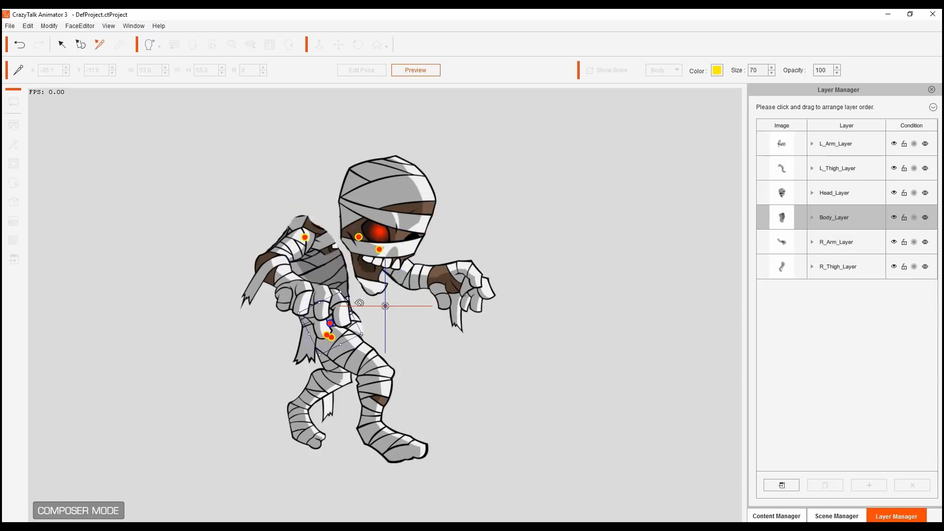
pyautogui.click(331, 338)
pyautogui.moveTo(363, 337)
pyautogui.mouseDown()
pyautogui.moveTo(352, 340)
pyautogui.moveTo(361, 349)
pyautogui.mouseUp()
pyautogui.click(331, 340)
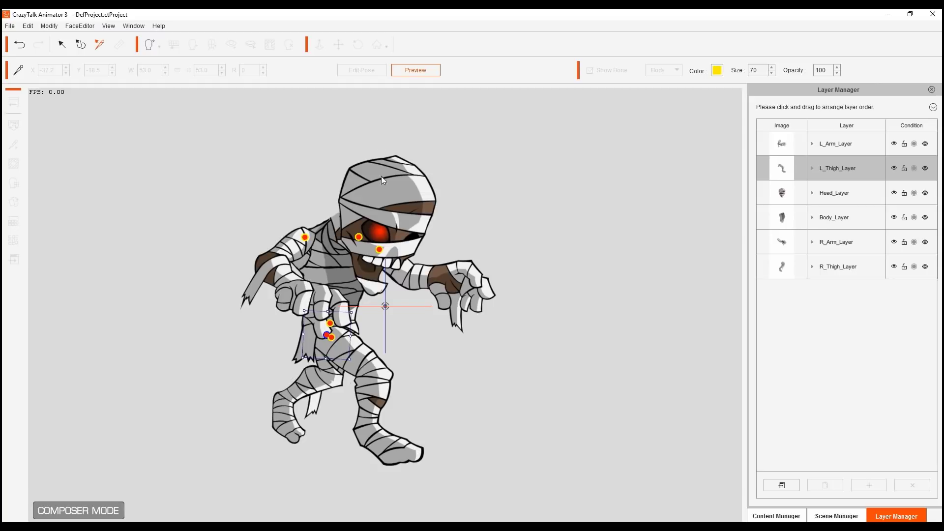
pyautogui.click(414, 71)
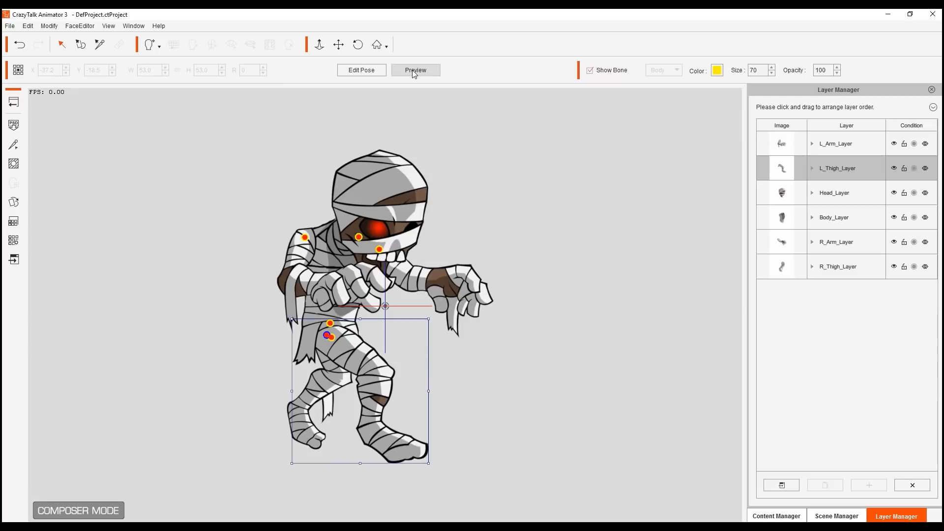
pyautogui.click(479, 144)
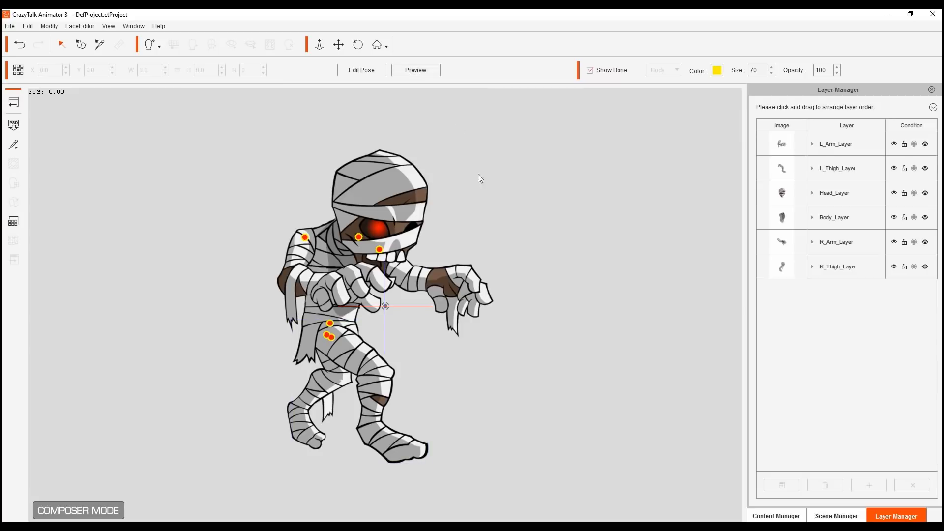
# Step: Open the Bone Editor clear of the layer list and hide L_Thigh_Layer and R_Thigh_Layer
pyautogui.click(13, 146)
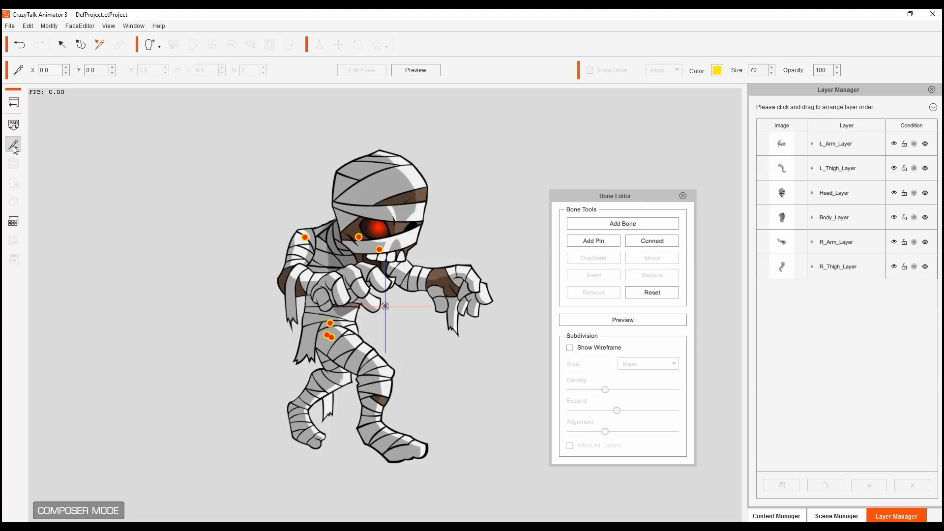
pyautogui.moveTo(610, 200); pyautogui.dragTo(549, 185)
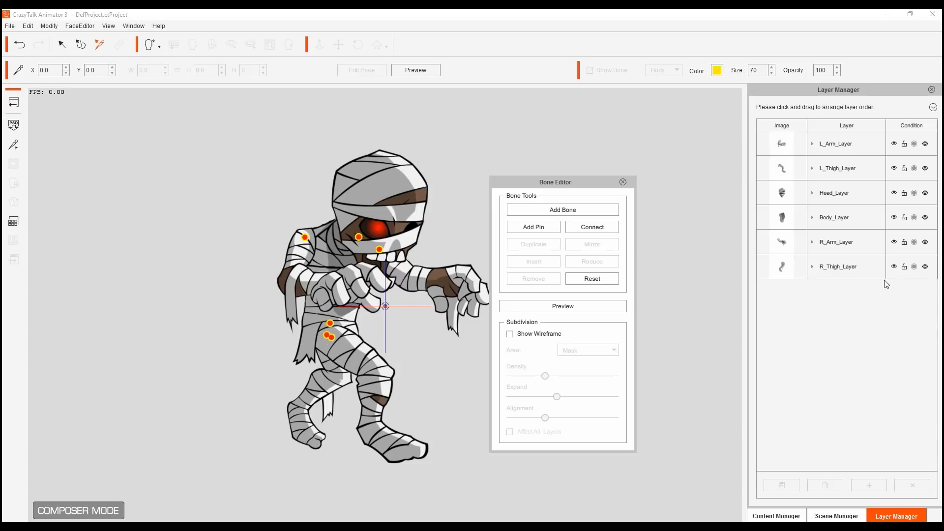
pyautogui.click(894, 168)
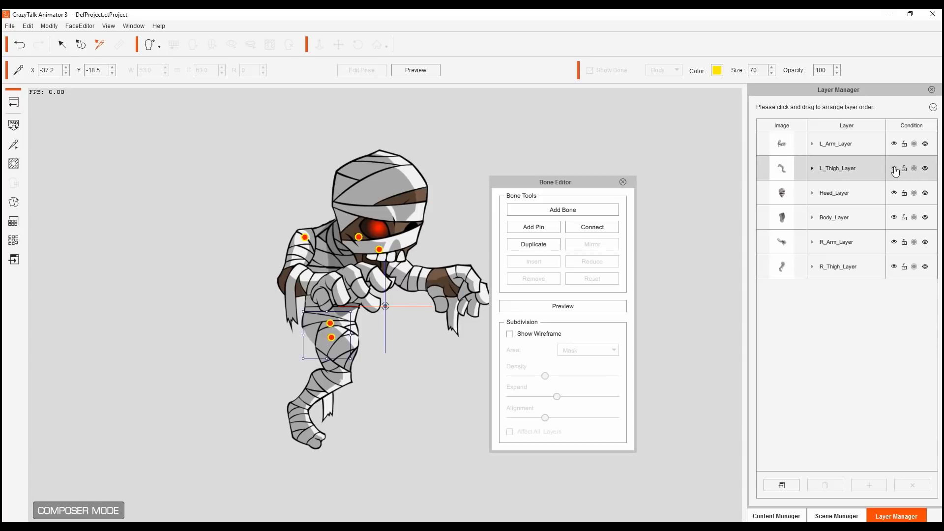
pyautogui.click(895, 267)
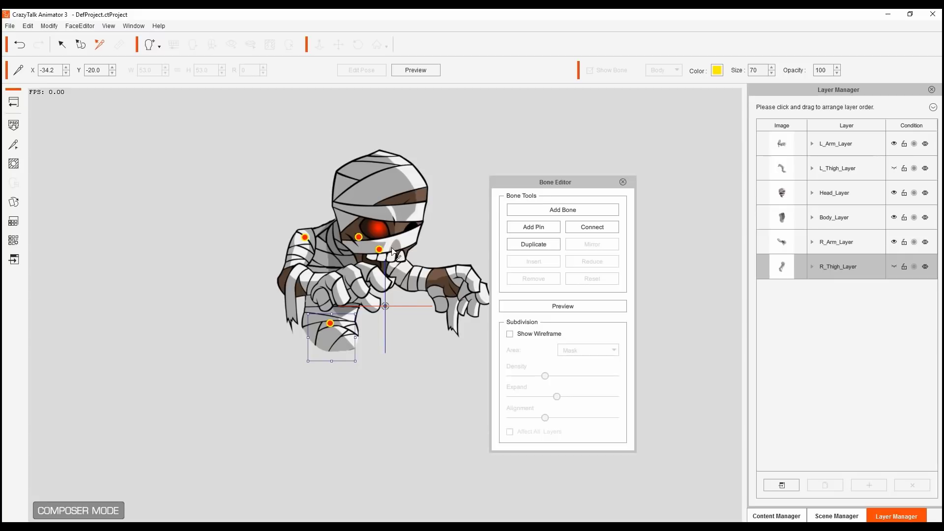
pyautogui.click(409, 353)
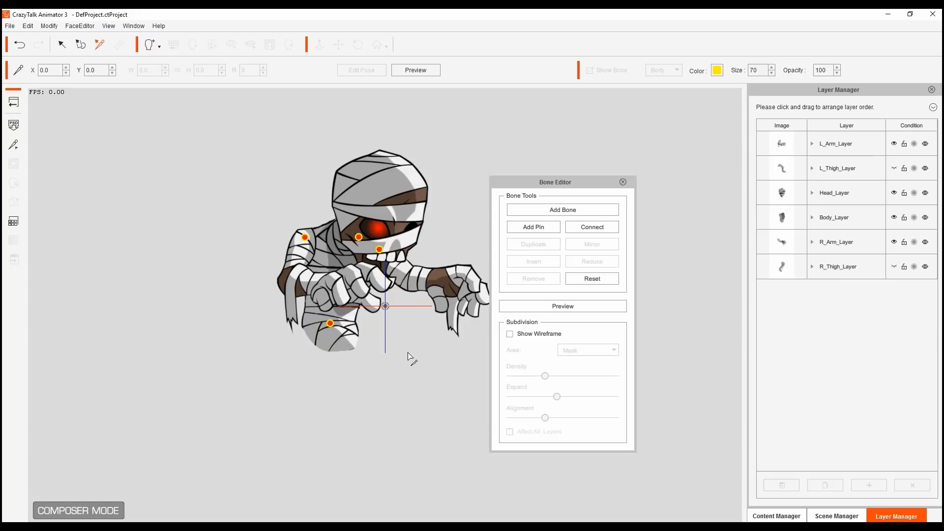
pyautogui.click(331, 324)
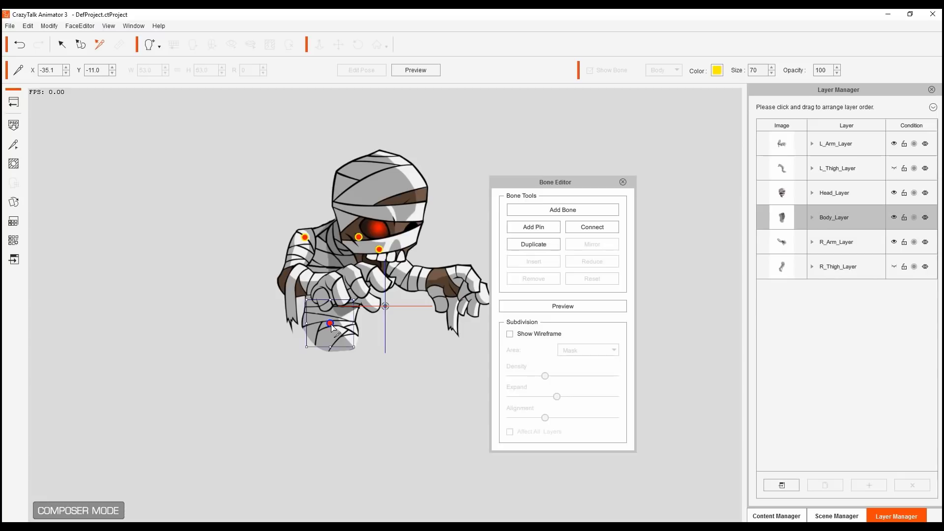
pyautogui.click(566, 212)
pyautogui.click(331, 293)
pyautogui.click(338, 256)
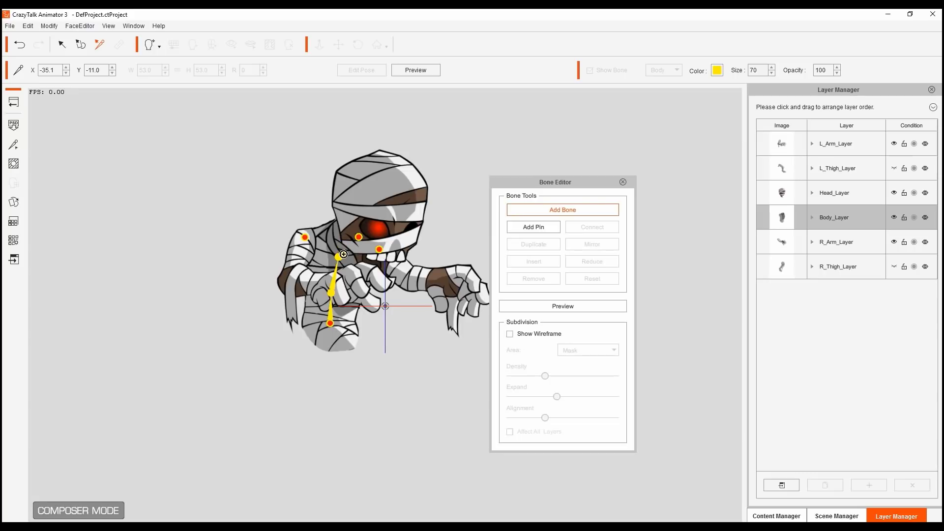
pyautogui.rightClick(346, 260)
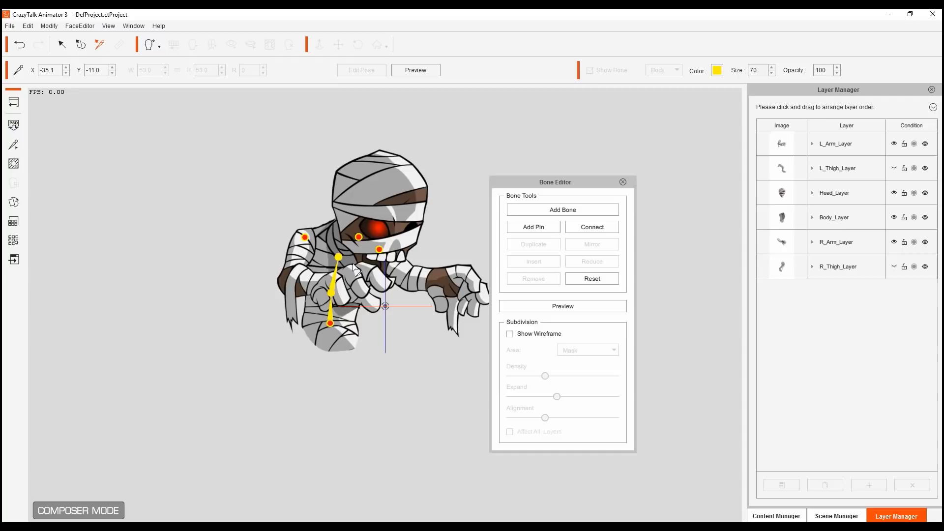
pyautogui.hotkey('ctrl', 'z')
pyautogui.hotkey('ctrl', 'z')
# Step: Add a bone chain from the pelvis pivot through the waist, chest and head pivot to the top of the head
pyautogui.click(585, 210)
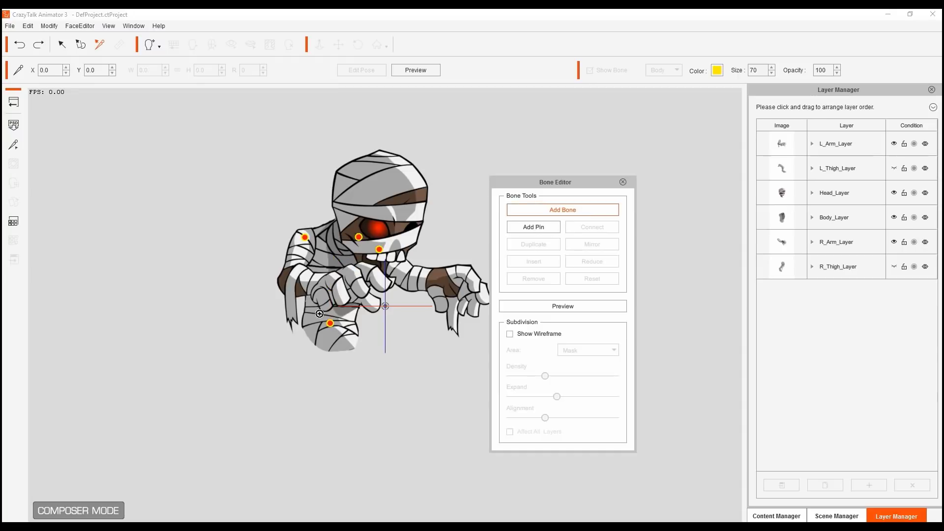
pyautogui.click(331, 323)
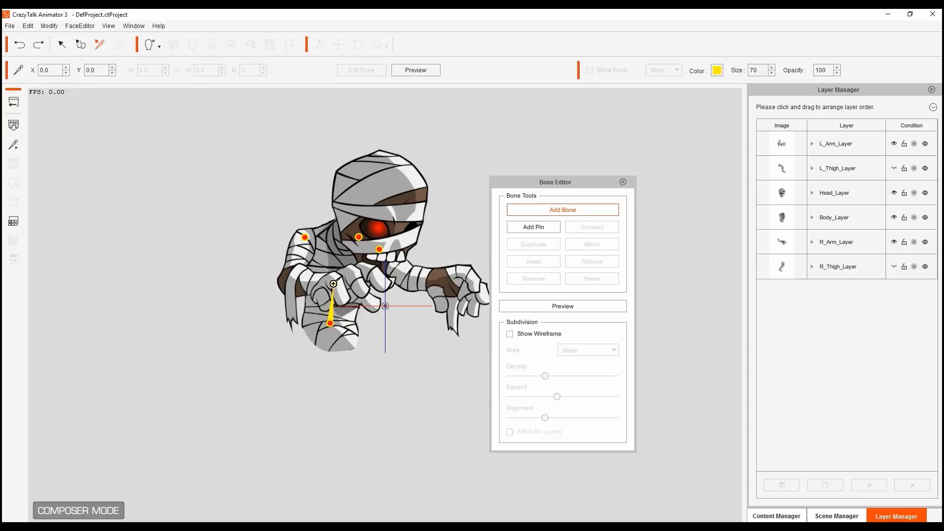
pyautogui.click(328, 288)
pyautogui.click(334, 260)
pyautogui.click(358, 237)
pyautogui.click(385, 164)
pyautogui.click(527, 209)
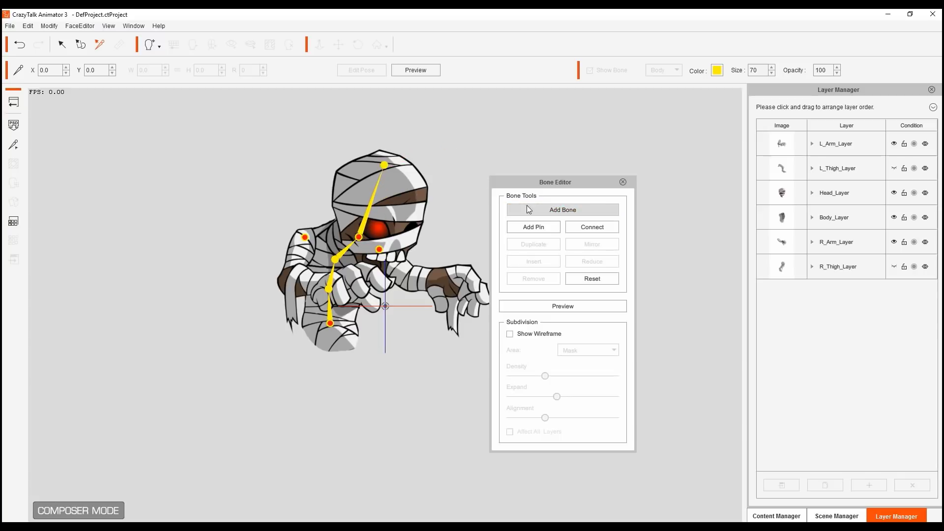
# Step: Preview the spine and head bones by moving the head, and leave the preview
pyautogui.click(591, 305)
pyautogui.moveTo(363, 229)
pyautogui.mouseDown()
pyautogui.moveTo(335, 217)
pyautogui.moveTo(344, 219)
pyautogui.moveTo(317, 224)
pyautogui.moveTo(371, 220)
pyautogui.moveTo(364, 228)
pyautogui.mouseUp()
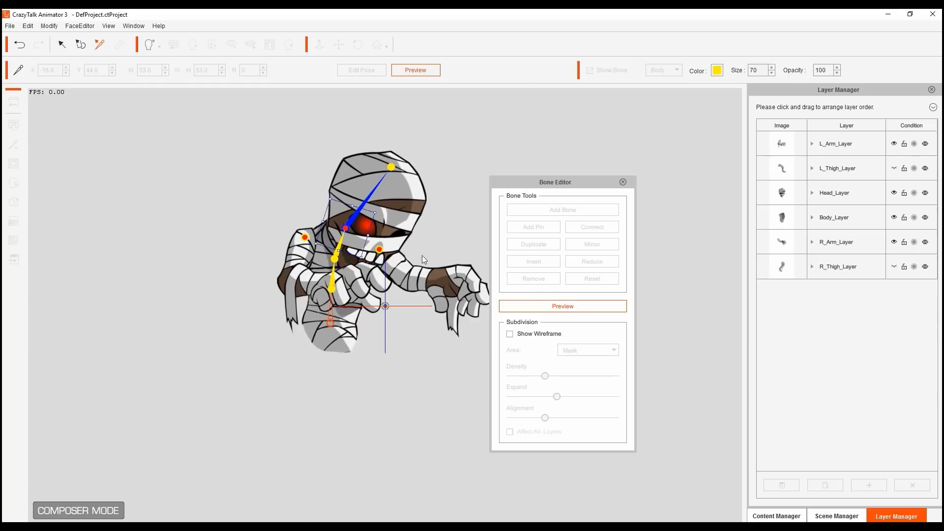
pyautogui.click(560, 309)
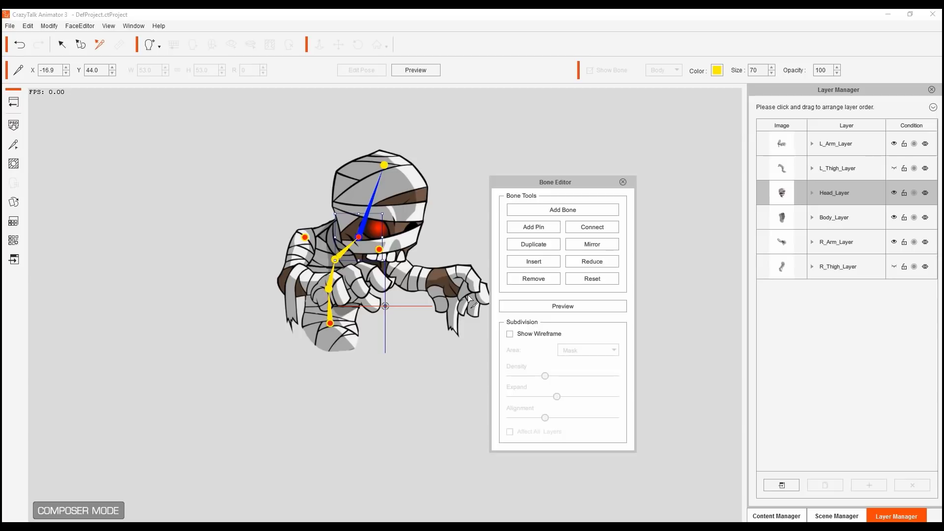
# Step: Add a bone chain from the chest joint through the left shoulder pivot, elbow and wrist to the left hand
pyautogui.click(563, 210)
pyautogui.click(568, 212)
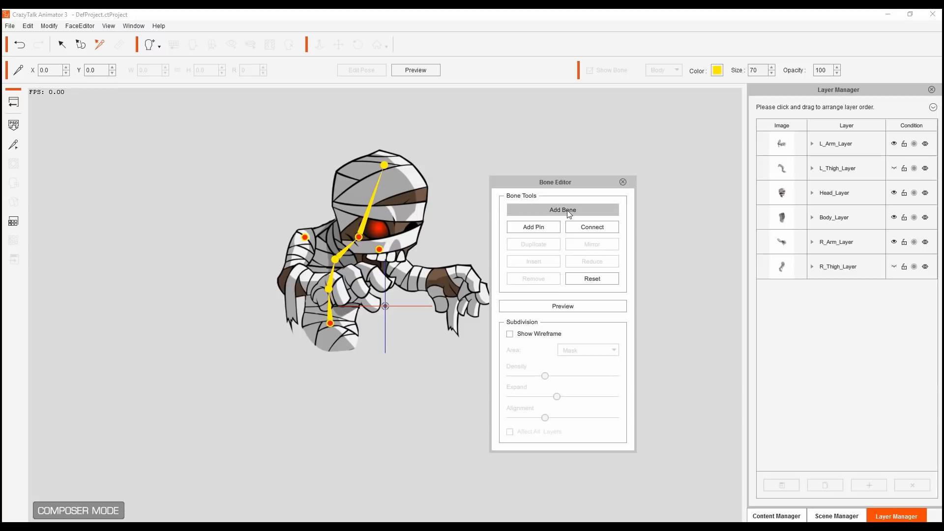
pyautogui.click(335, 259)
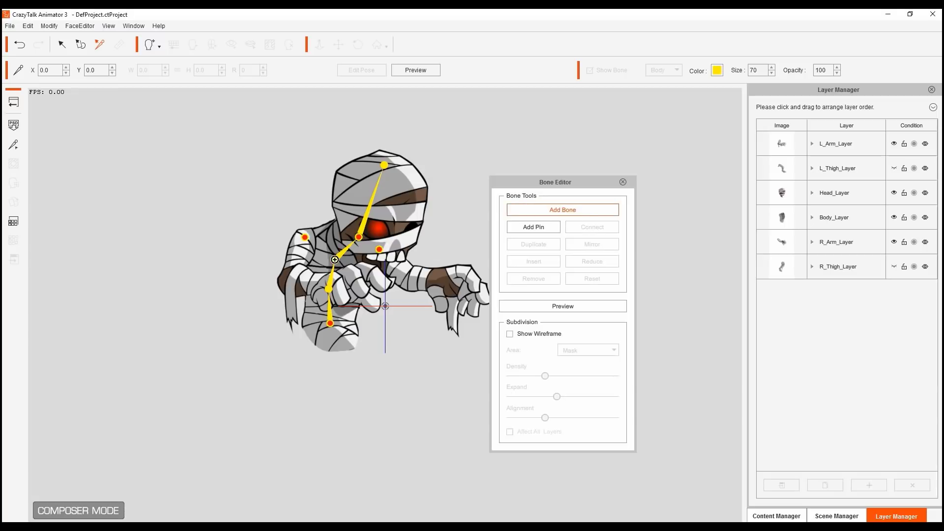
pyautogui.click(305, 238)
pyautogui.click(294, 279)
pyautogui.click(323, 283)
pyautogui.click(352, 289)
pyautogui.rightClick(354, 288)
# Step: Preview the chest and left arm bones by moving them, and leave the preview
pyautogui.click(570, 309)
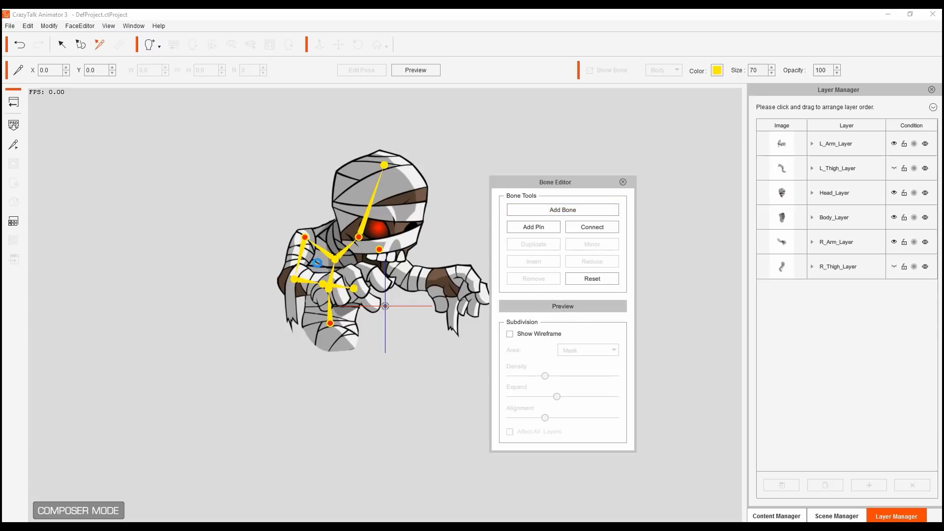
pyautogui.click(332, 258)
pyautogui.moveTo(332, 256); pyautogui.dragTo(295, 298)
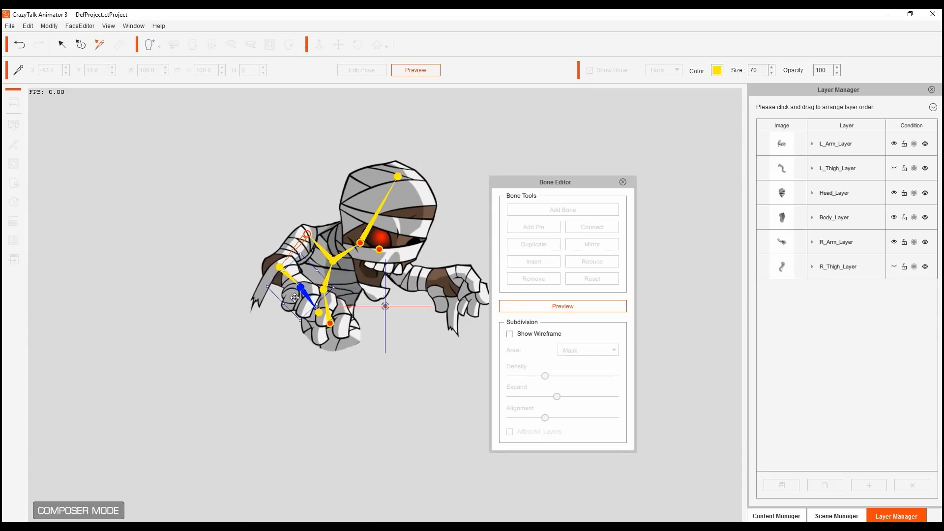
pyautogui.click(561, 307)
# Step: Add a bone chain from the chest joint through the right shoulder pivot, elbow and wrist to the right hand
pyautogui.click(563, 212)
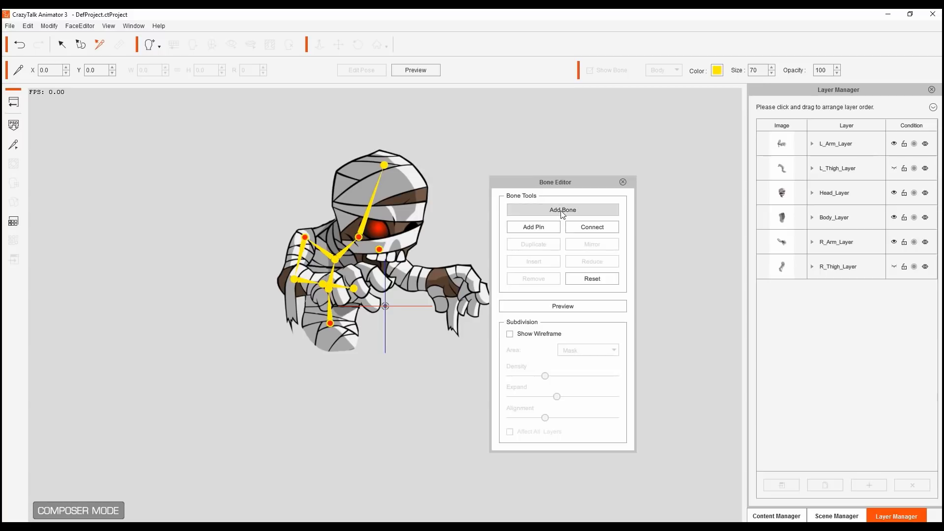
pyautogui.click(561, 210)
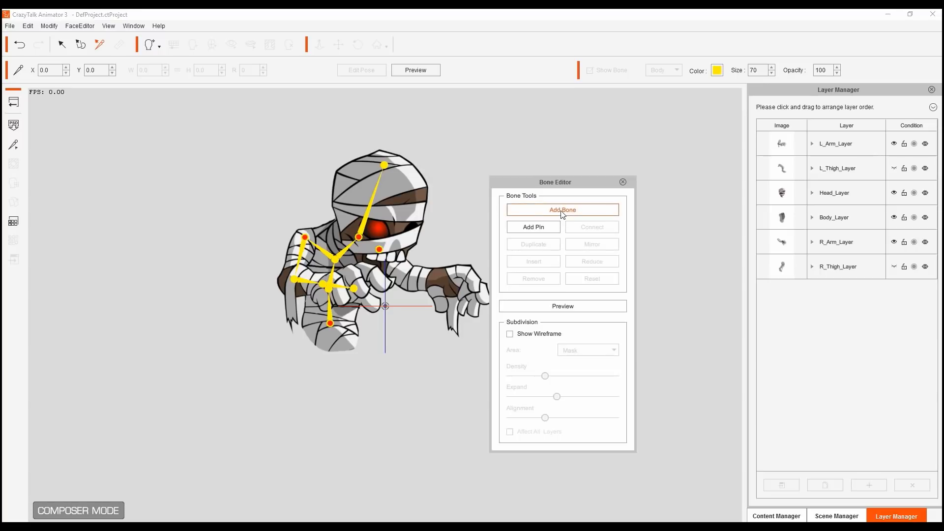
pyautogui.click(335, 259)
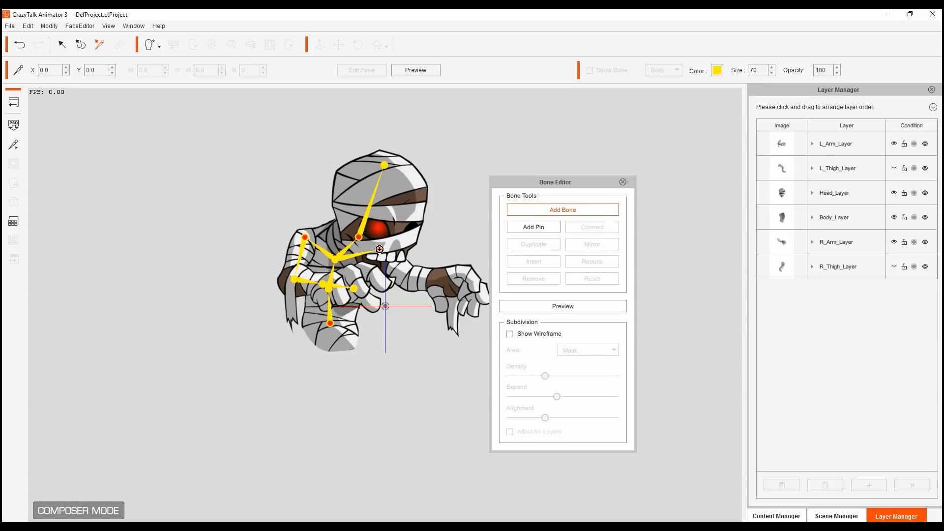
pyautogui.click(380, 250)
pyautogui.click(410, 278)
pyautogui.click(439, 279)
pyautogui.click(470, 295)
pyautogui.rightClick(470, 295)
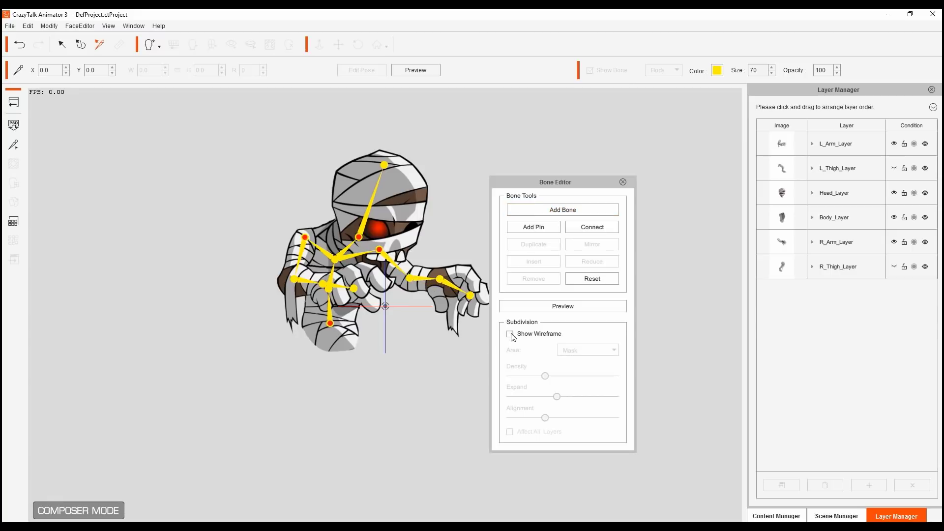
# Step: Preview the complete upper-body rig by moving the chest, head and right arm bones
pyautogui.click(567, 310)
pyautogui.click(337, 259)
pyautogui.moveTo(337, 261); pyautogui.dragTo(320, 251)
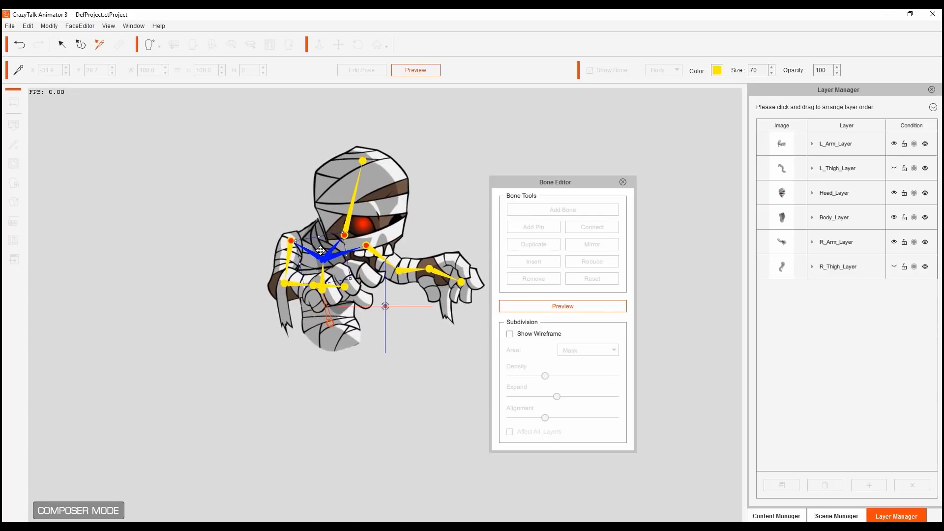
pyautogui.click(346, 224)
pyautogui.moveTo(364, 213); pyautogui.dragTo(369, 219)
pyautogui.click(435, 271)
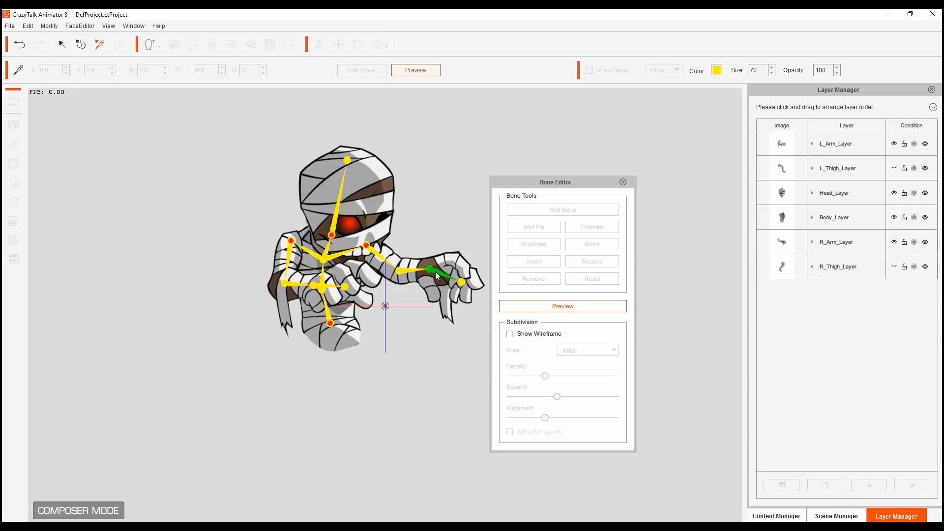
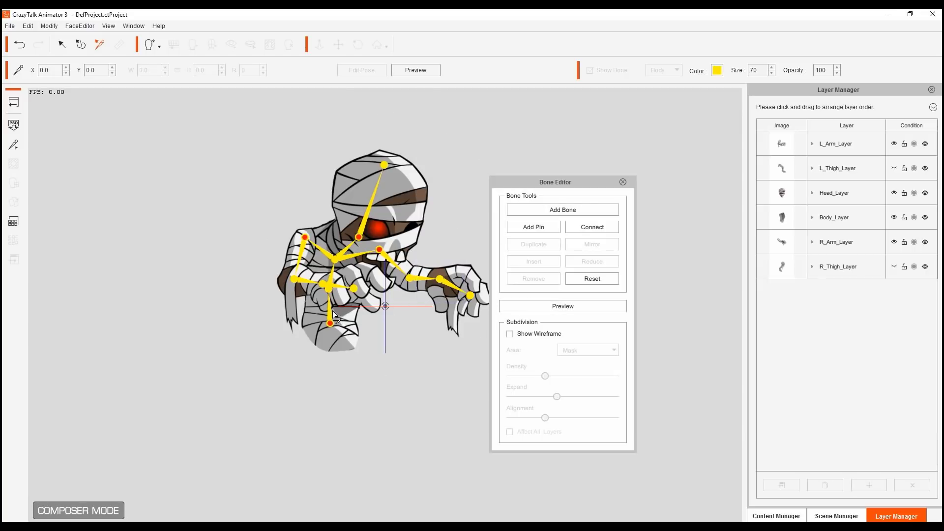
# Step: Show R_Thigh_Layer and add a bone chain from the hip joint through the right thigh pivot, knee and ankle to the right foot
pyautogui.click(894, 266)
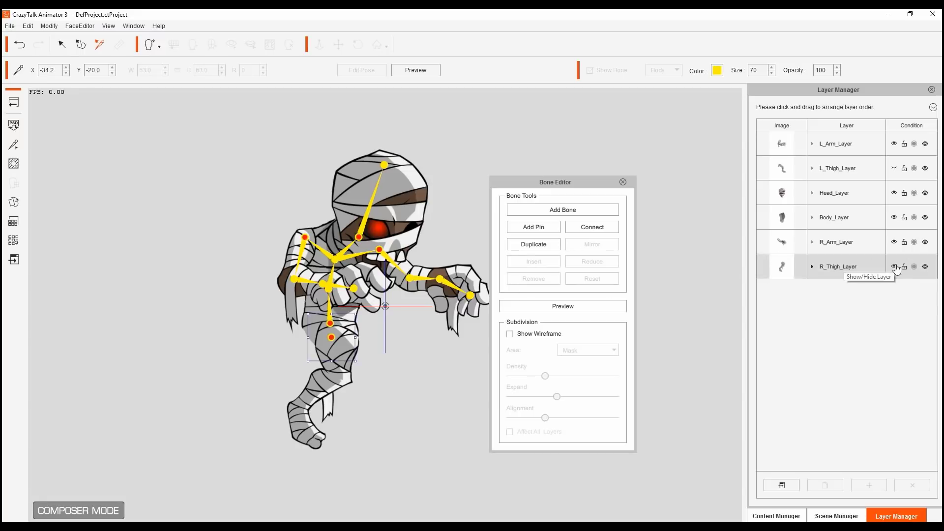
pyautogui.click(435, 374)
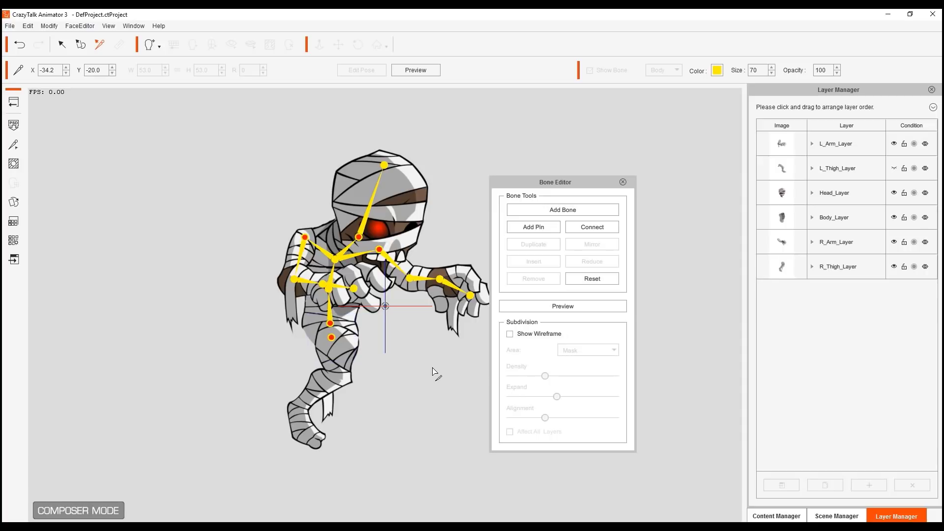
pyautogui.click(598, 211)
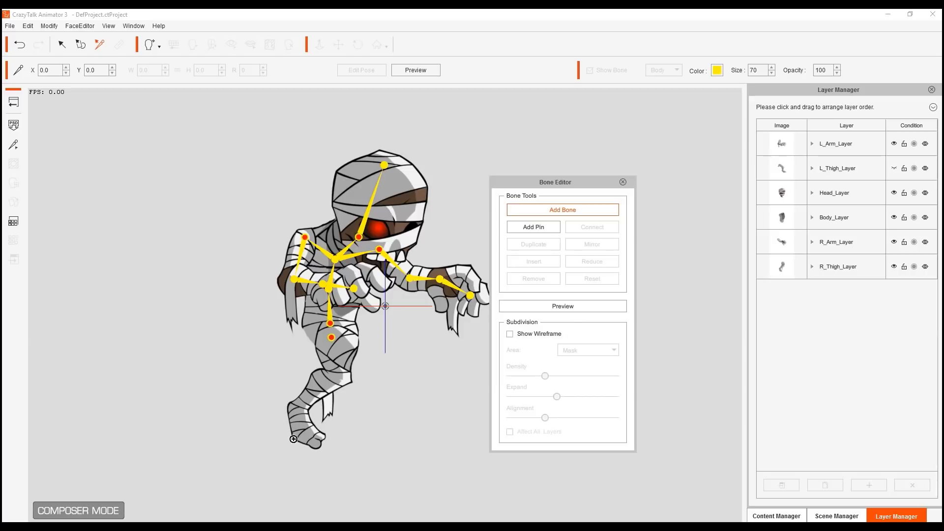
pyautogui.click(330, 324)
pyautogui.click(330, 324)
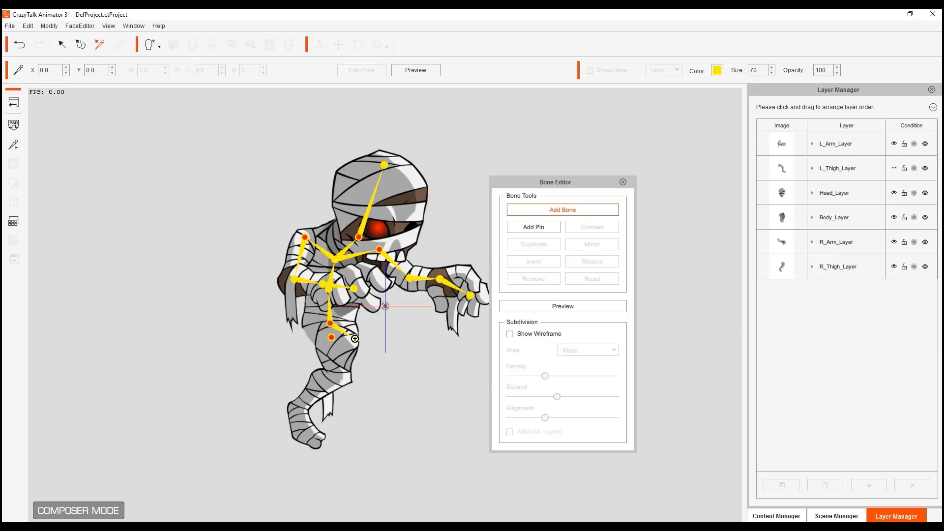
pyautogui.click(331, 337)
pyautogui.click(332, 376)
pyautogui.click(299, 408)
pyautogui.click(310, 438)
pyautogui.rightClick(340, 425)
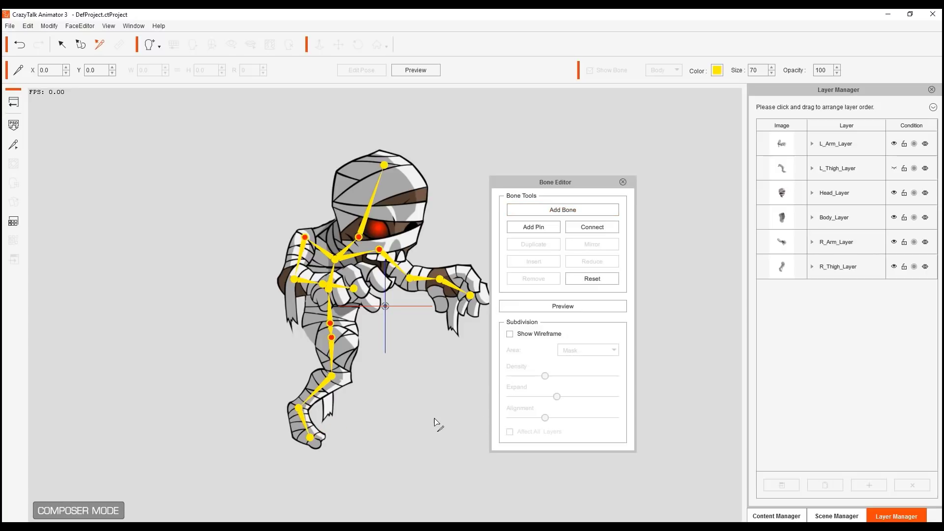
# Step: Preview the right leg bones by moving the ankle, and leave the preview
pyautogui.click(576, 313)
pyautogui.moveTo(295, 404); pyautogui.dragTo(326, 390)
pyautogui.click(592, 307)
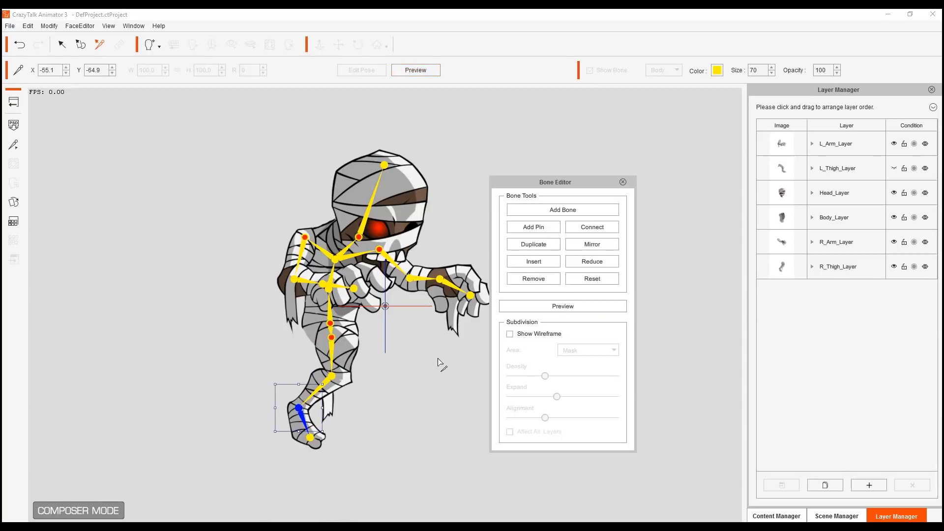
# Step: Show L_Thigh_Layer and add a bone chain from the hip joint through the left thigh pivot, knee and ankle to the left foot
pyautogui.click(895, 169)
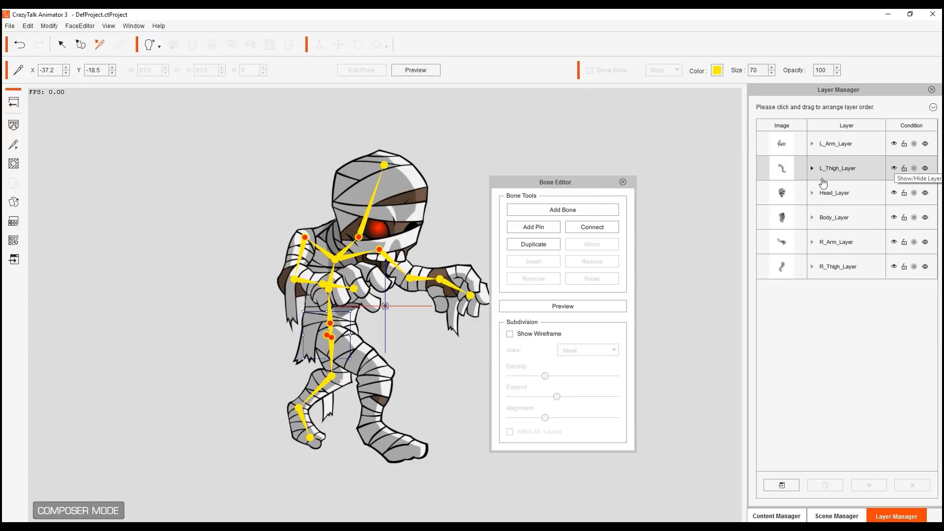
pyautogui.click(880, 176)
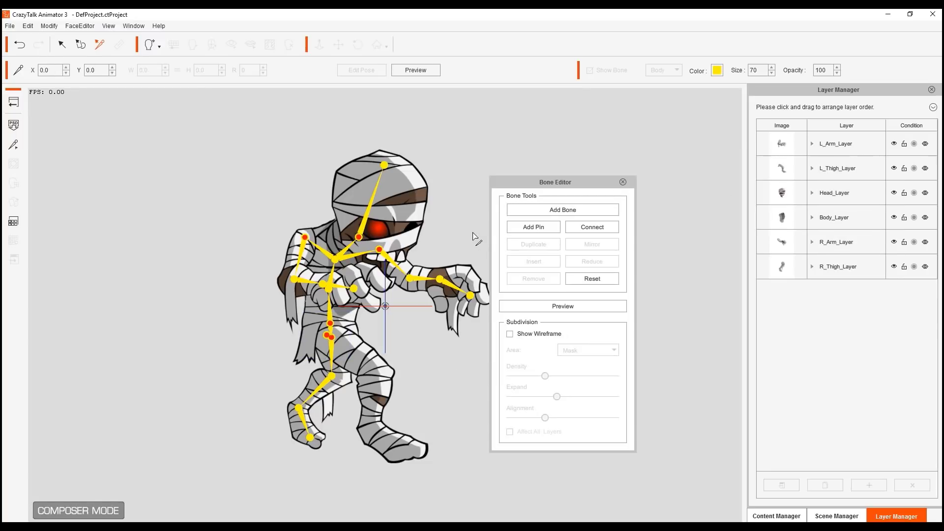
pyautogui.click(554, 212)
pyautogui.click(567, 211)
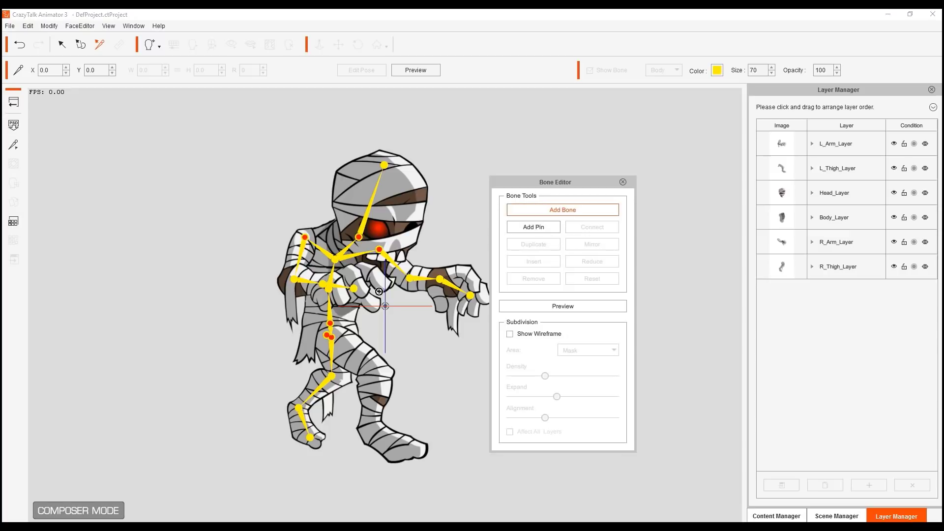
pyautogui.click(331, 324)
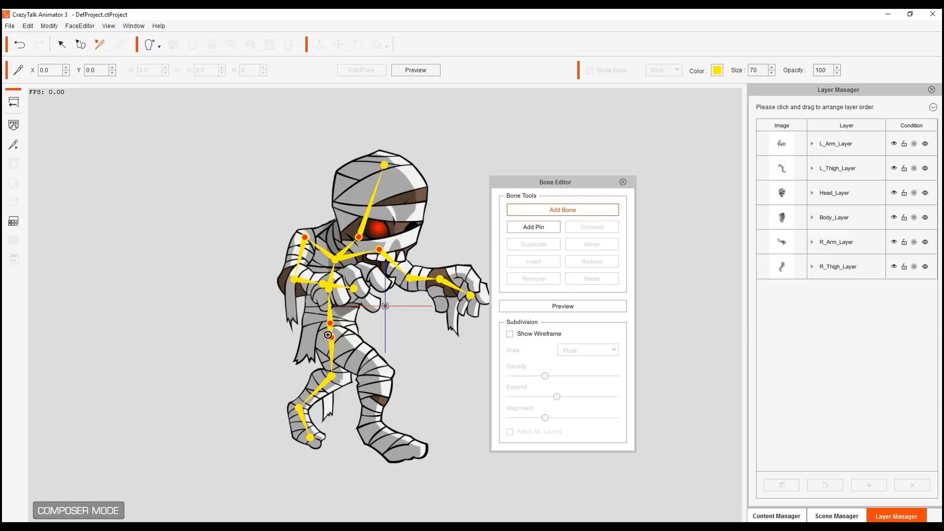
pyautogui.click(327, 335)
pyautogui.click(375, 374)
pyautogui.click(372, 432)
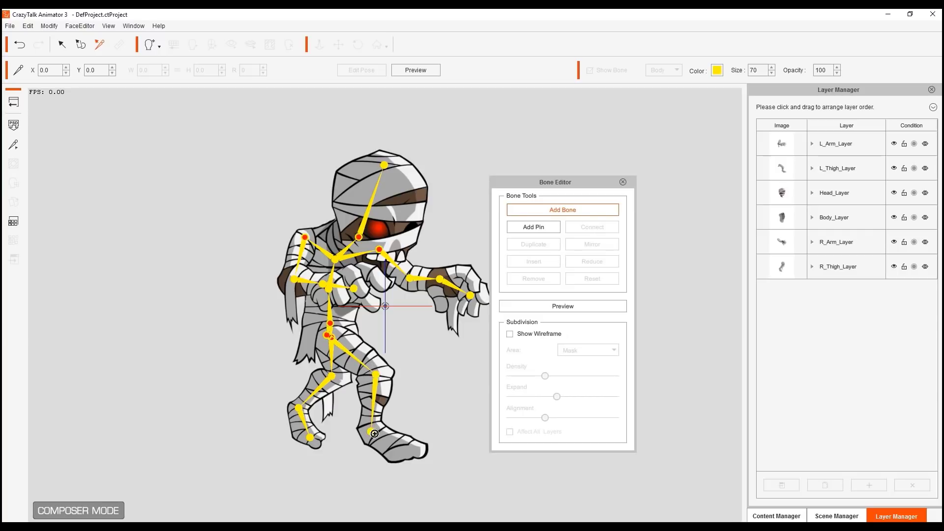
pyautogui.click(406, 453)
pyautogui.rightClick(429, 419)
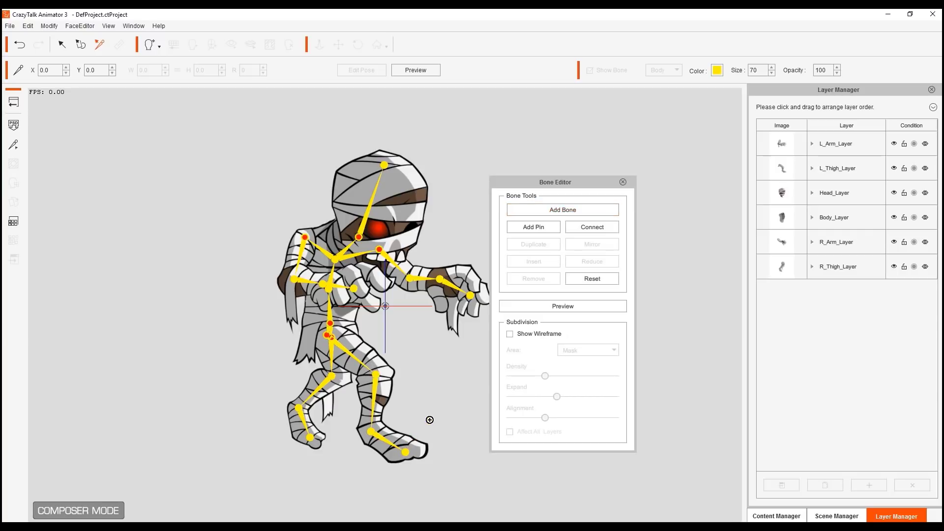
# Step: Preview the full rig by moving both ankles, the hand, the left forearm and the chest bone, and leave the preview
pyautogui.click(557, 305)
pyautogui.moveTo(379, 434); pyautogui.dragTo(374, 426)
pyautogui.moveTo(295, 412); pyautogui.dragTo(306, 434)
pyautogui.moveTo(443, 284); pyautogui.dragTo(432, 265)
pyautogui.click(327, 288)
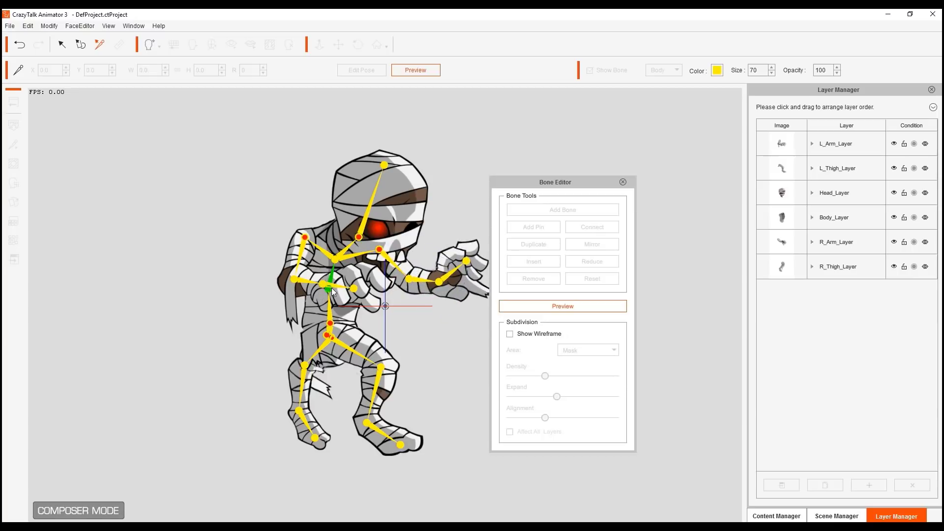
pyautogui.moveTo(323, 280); pyautogui.dragTo(280, 298)
pyautogui.click(330, 284)
pyautogui.moveTo(364, 280)
pyautogui.mouseDown()
pyautogui.moveTo(358, 273)
pyautogui.moveTo(357, 282)
pyautogui.mouseUp()
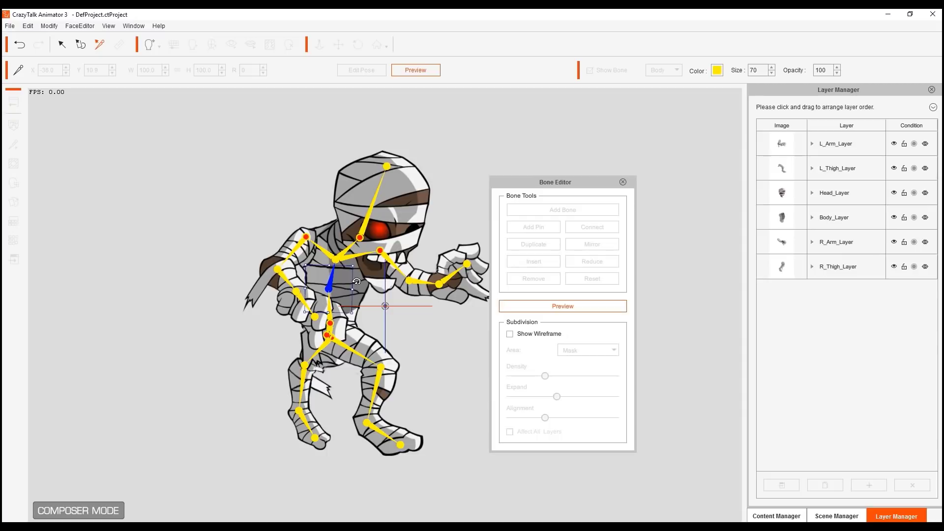
pyautogui.click(549, 308)
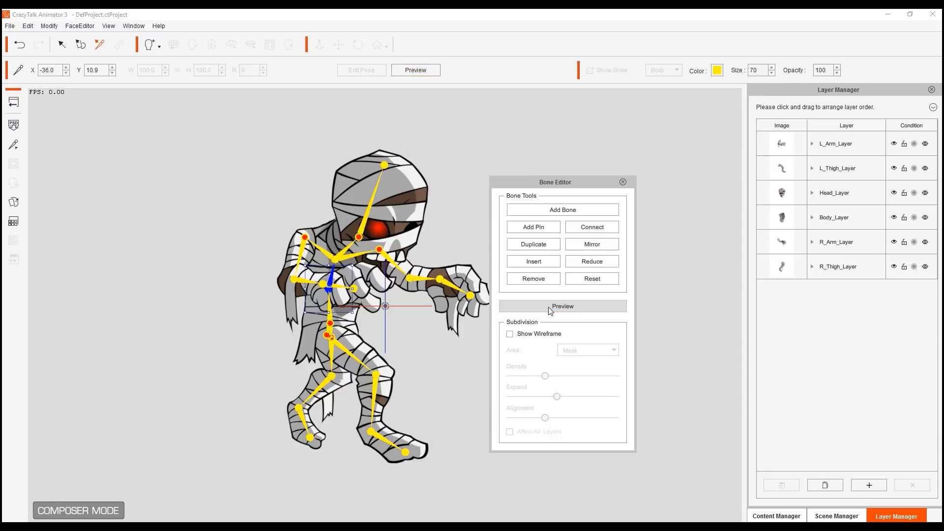
# Step: Return from bone editing to the stage and open the 2D Motion Key Editor beside the character
pyautogui.click(622, 182)
pyautogui.click(685, 169)
pyautogui.click(683, 167)
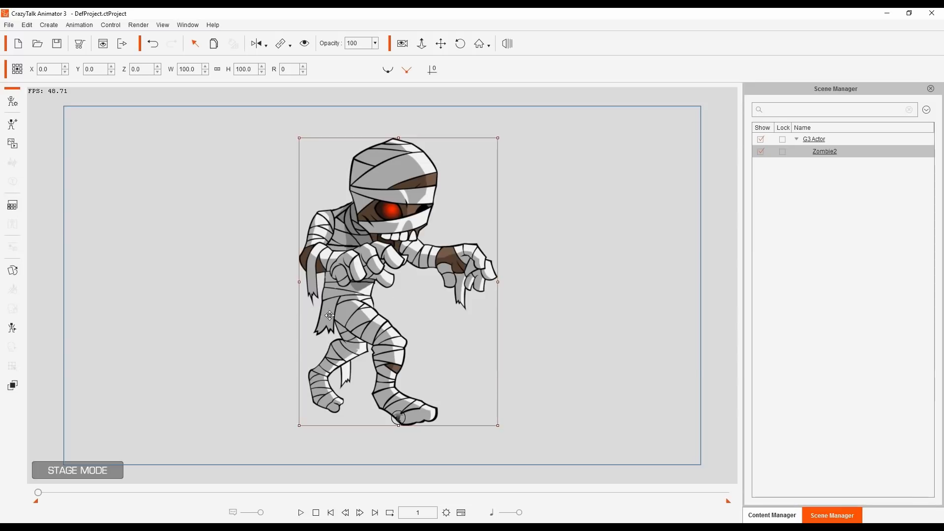
pyautogui.click(19, 327)
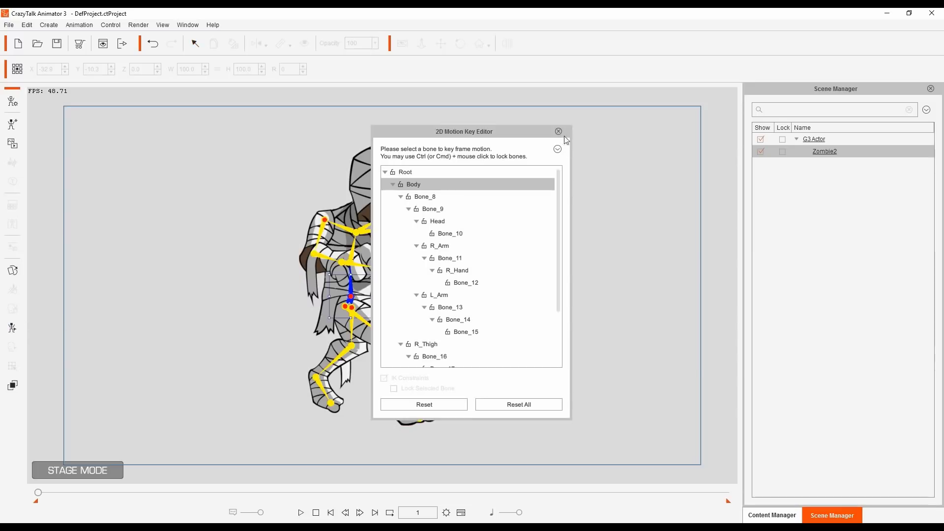
pyautogui.moveTo(479, 140); pyautogui.dragTo(614, 147)
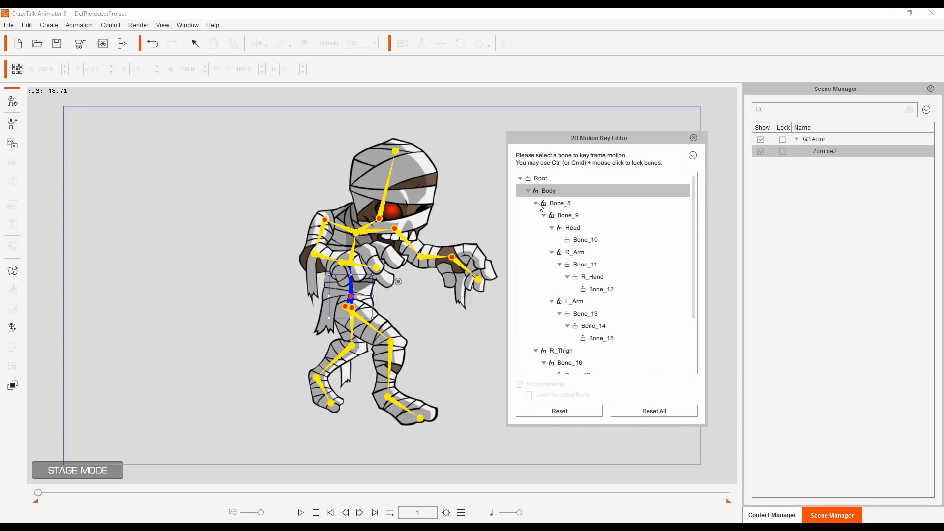
# Step: Test the right hand and left forearm bones by moving them, and reset all bones
pyautogui.click(453, 258)
pyautogui.moveTo(484, 255); pyautogui.dragTo(450, 217)
pyautogui.moveTo(342, 262)
pyautogui.mouseDown()
pyautogui.moveTo(331, 273)
pyautogui.moveTo(361, 253)
pyautogui.moveTo(339, 252)
pyautogui.moveTo(361, 265)
pyautogui.moveTo(347, 268)
pyautogui.moveTo(367, 260)
pyautogui.moveTo(325, 263)
pyautogui.mouseUp()
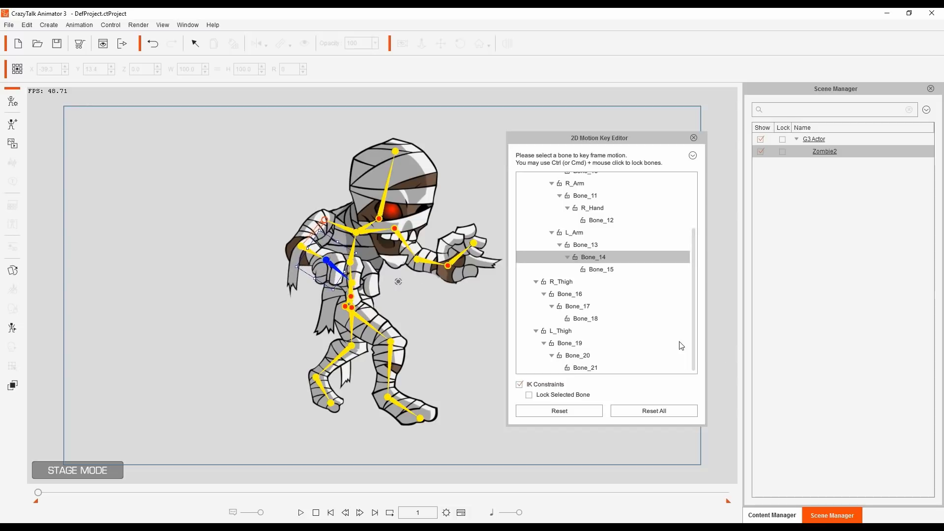
pyautogui.click(676, 407)
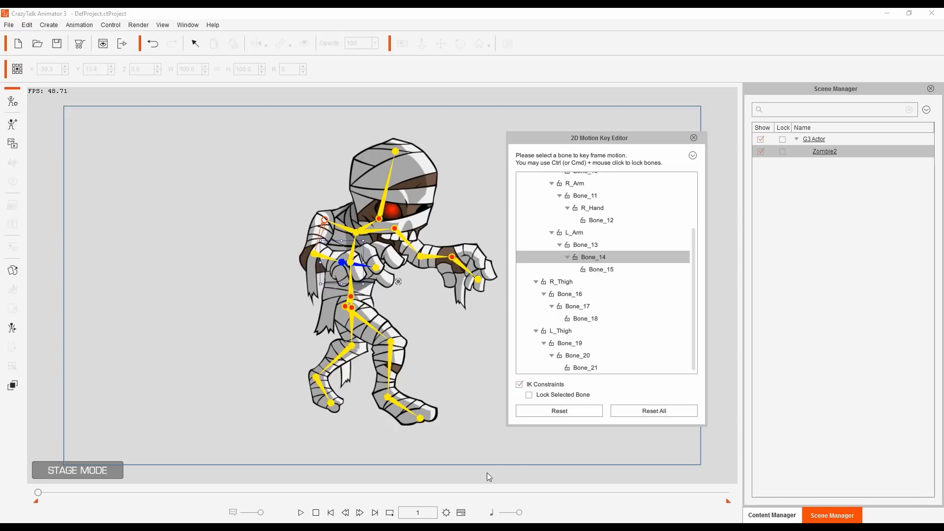
# Step: Open the timeline and go to frame 20, keeping the 2D Motion Key Editor clear of it
pyautogui.click(461, 513)
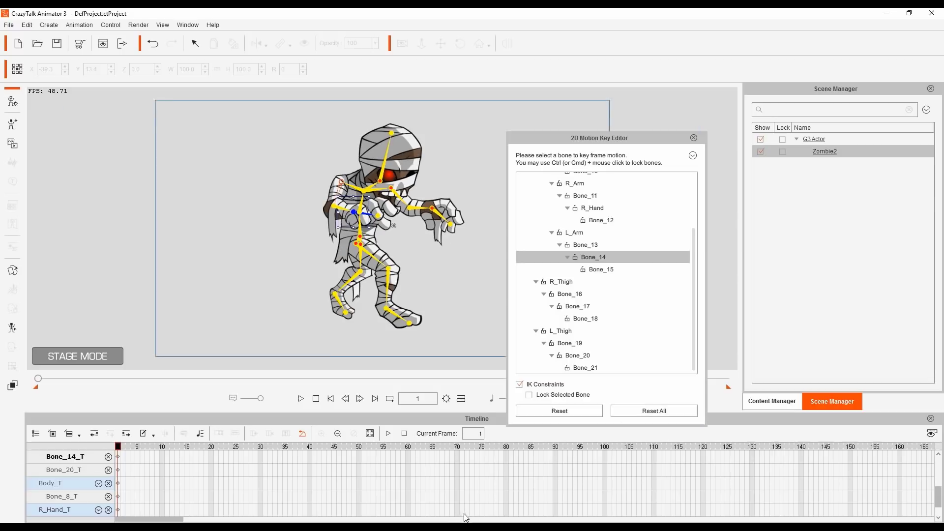
pyautogui.moveTo(120, 450); pyautogui.dragTo(211, 445)
pyautogui.moveTo(606, 147); pyautogui.dragTo(633, 72)
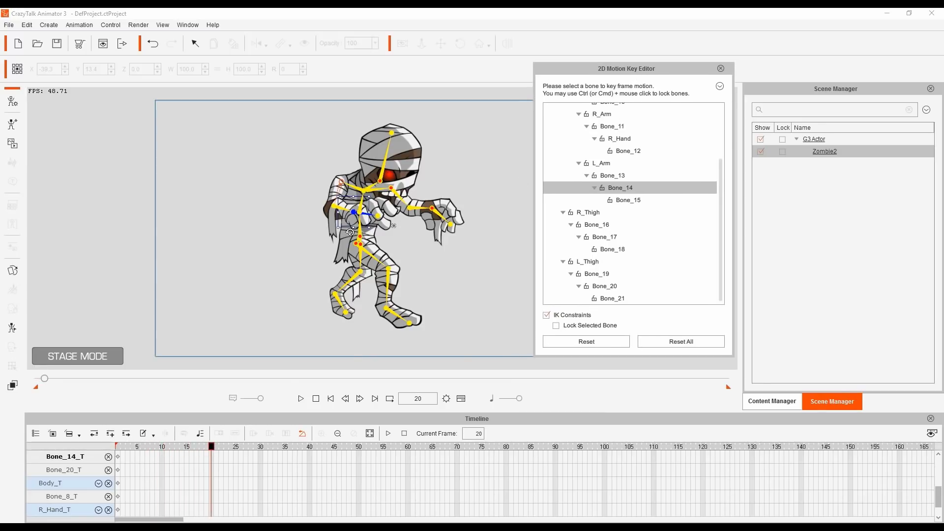
# Step: Lock the left ankle bone (Bone_20) and the right ankle bone (Bone_17) in place
pyautogui.click(393, 313)
pyautogui.click(590, 326)
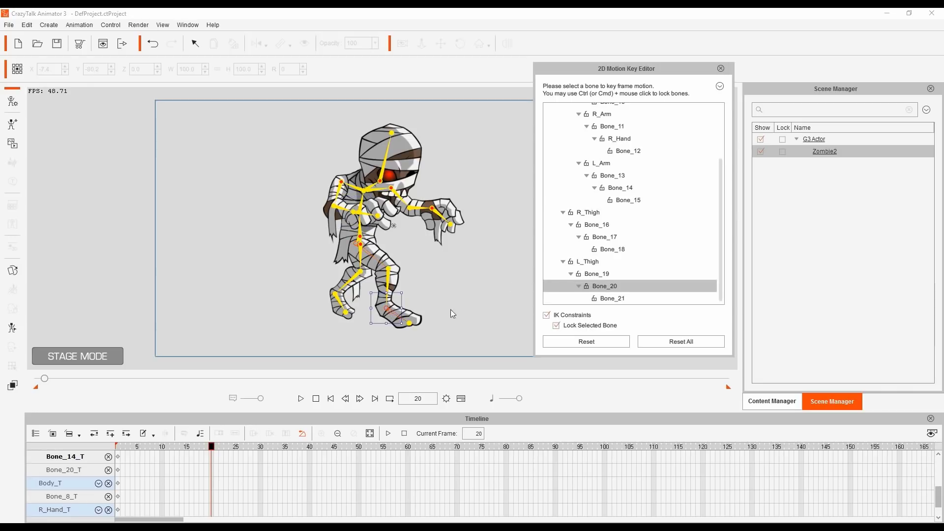
pyautogui.click(342, 304)
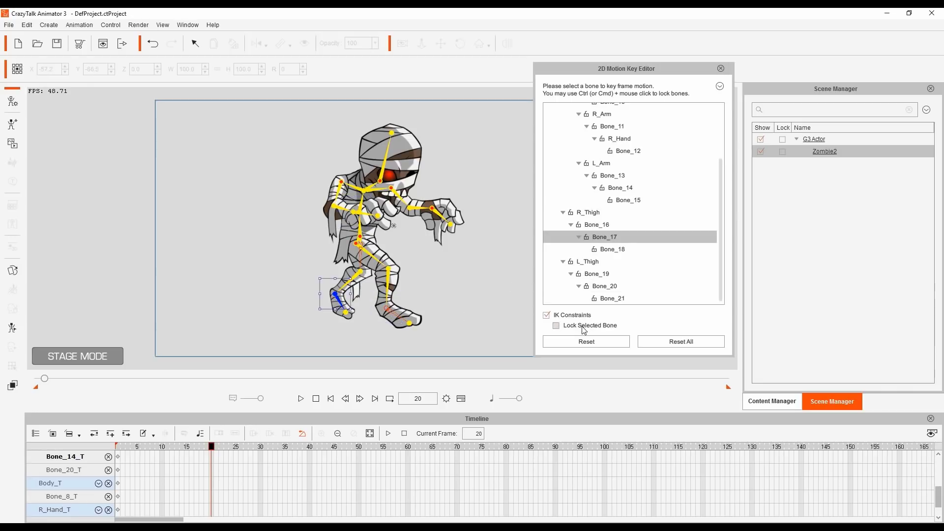
# Step: Pose the zombie at frame 20 by lowering the body, rotating both arms and leaning the chest forward, and close the motion editor
pyautogui.click(360, 234)
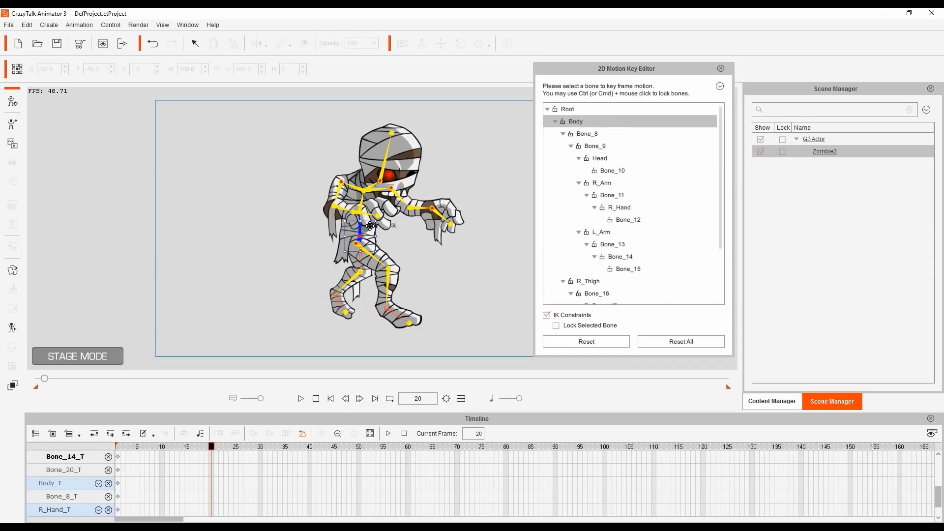
pyautogui.moveTo(370, 227)
pyautogui.mouseDown()
pyautogui.moveTo(365, 247)
pyautogui.moveTo(372, 240)
pyautogui.mouseUp()
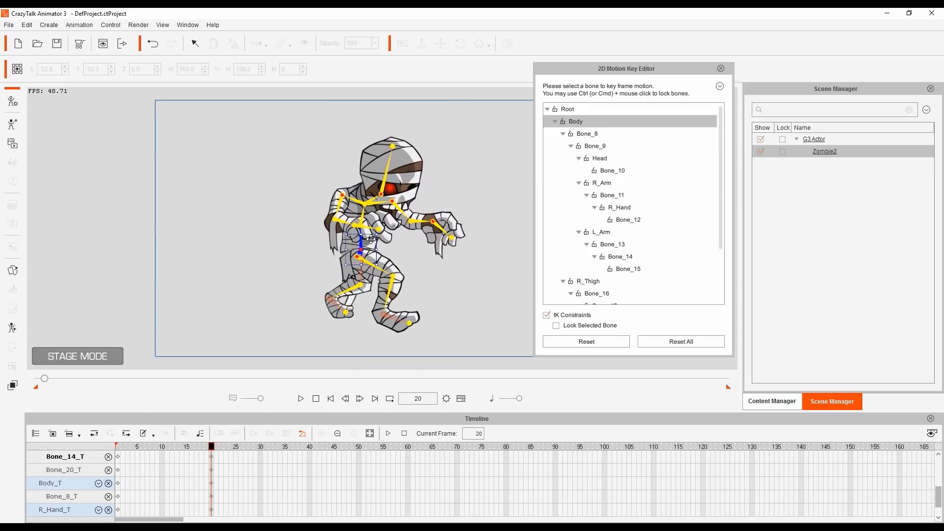
pyautogui.click(341, 202)
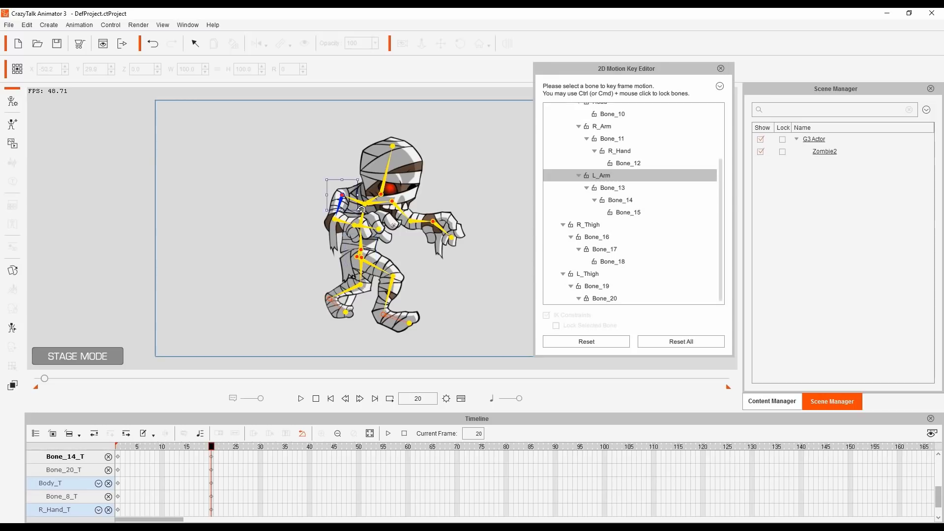
pyautogui.moveTo(358, 209); pyautogui.dragTo(349, 224)
pyautogui.click(406, 212)
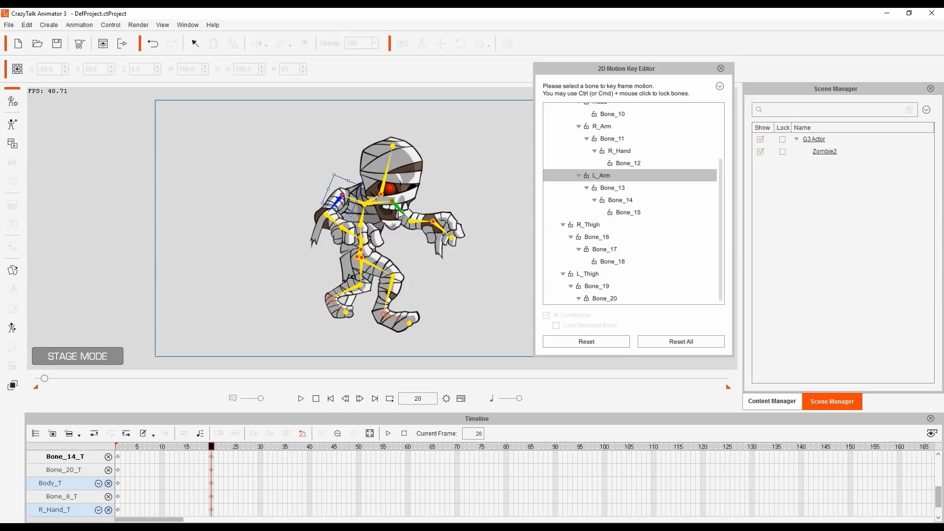
pyautogui.moveTo(408, 213); pyautogui.dragTo(389, 234)
pyautogui.click(360, 223)
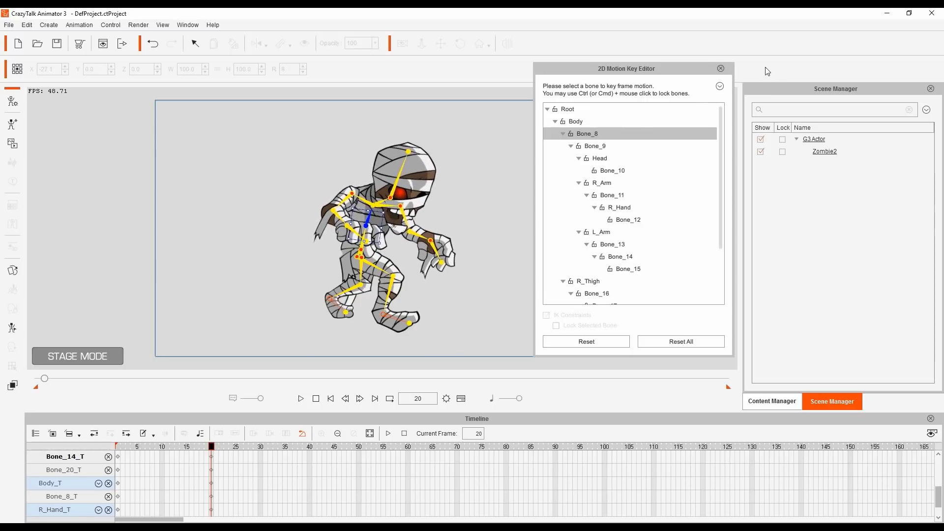
pyautogui.click(722, 69)
# Step: Play back the crouching animation from the first frame and stop it
pyautogui.scroll(1, 295, 472)
pyautogui.scroll(2, 316, 460)
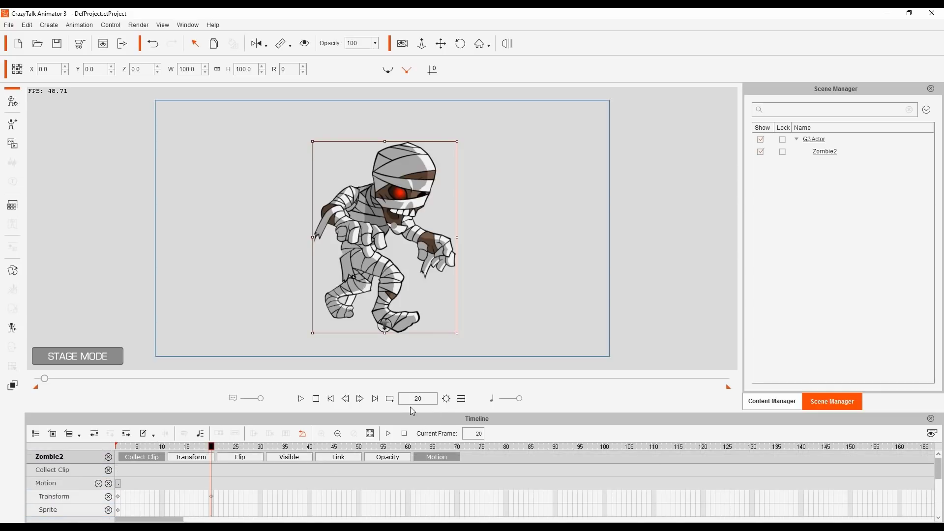
pyautogui.click(303, 400)
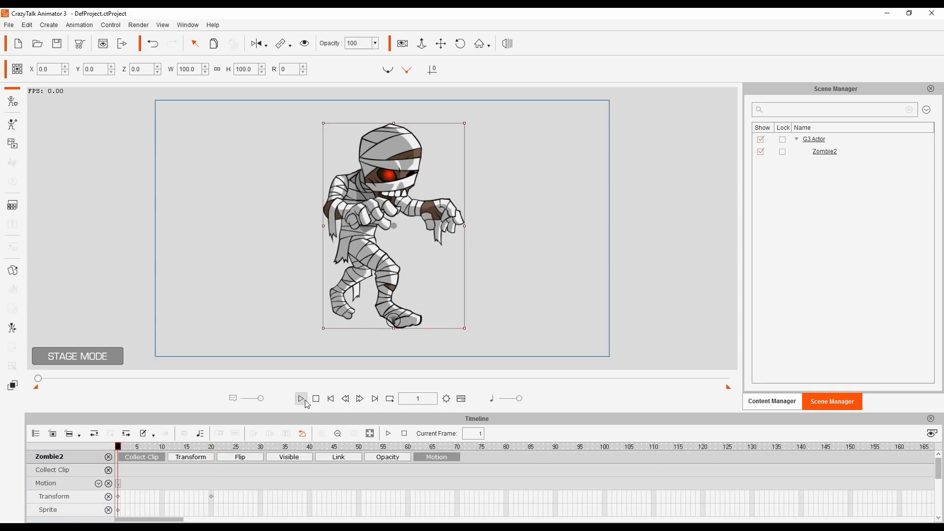
pyautogui.click(302, 399)
pyautogui.click(301, 399)
pyautogui.click(302, 400)
pyautogui.click(302, 400)
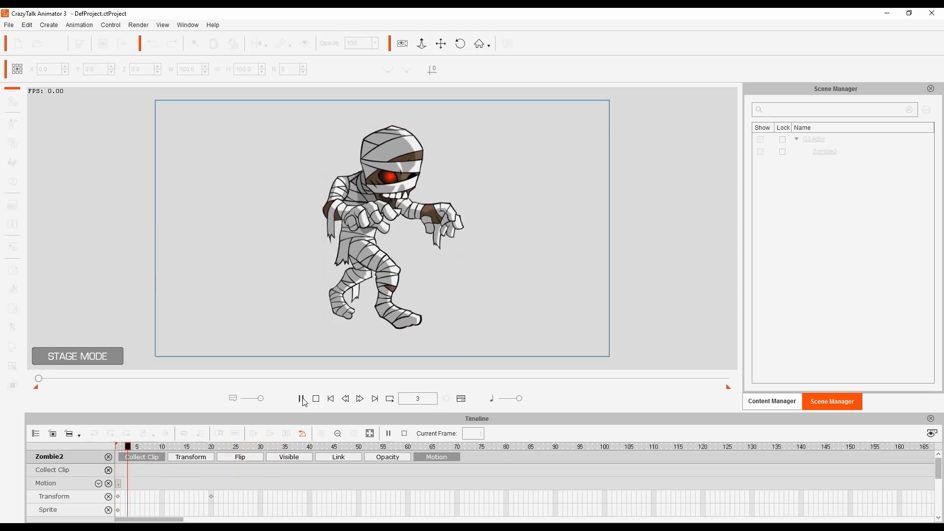
pyautogui.click(302, 400)
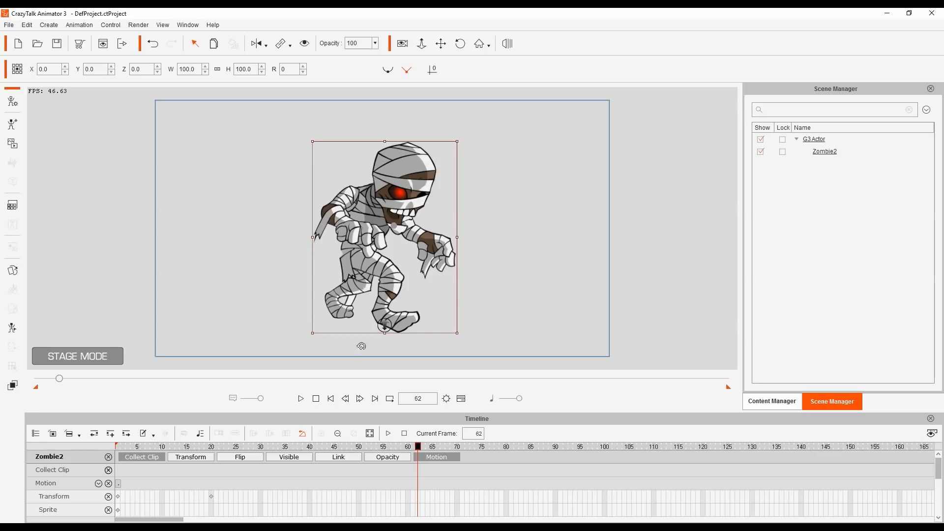
# Step: Try several transition curves on the Transform keyframe at frame 20 and settle on Sudden Start with Elastic End
pyautogui.click(212, 497)
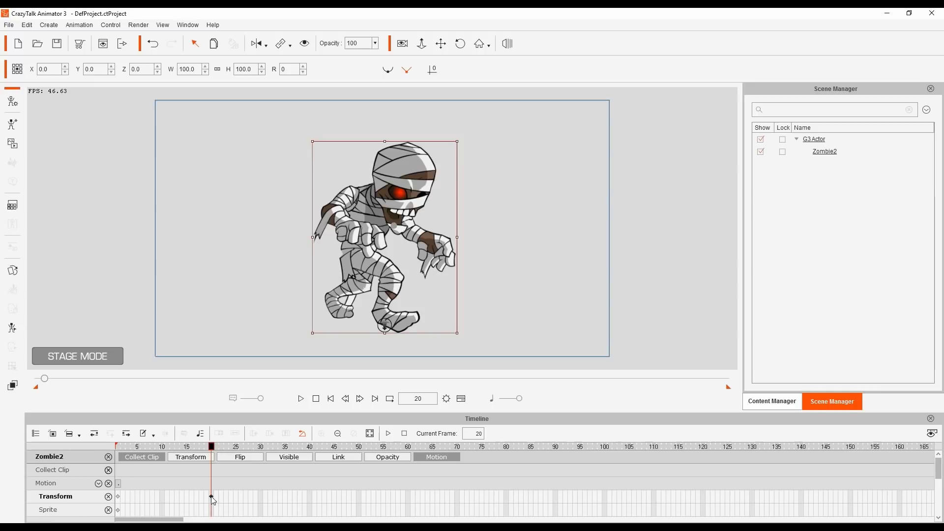
pyautogui.rightClick(212, 498)
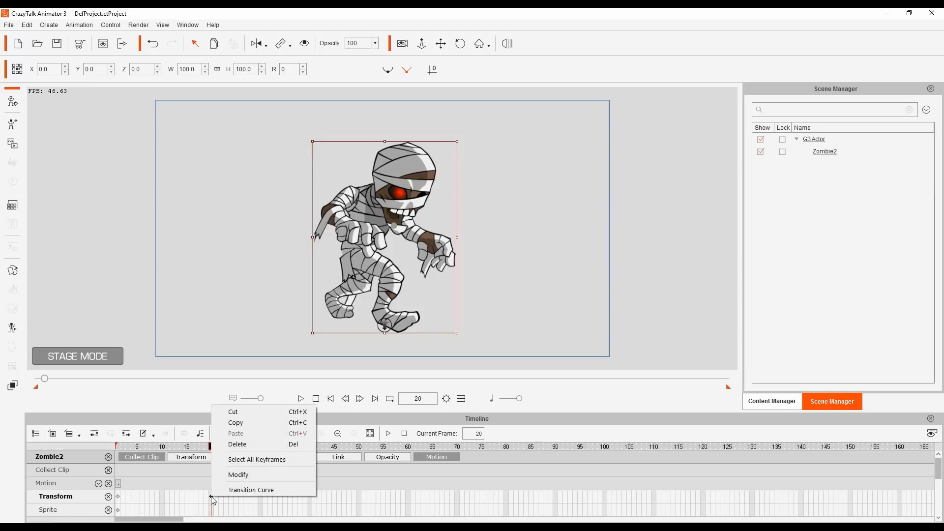
pyautogui.click(293, 488)
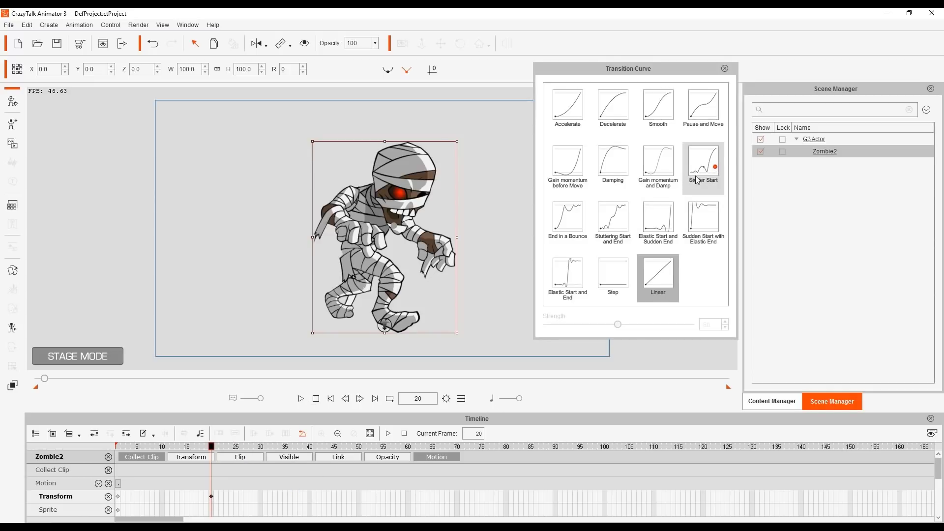
pyautogui.click(703, 220)
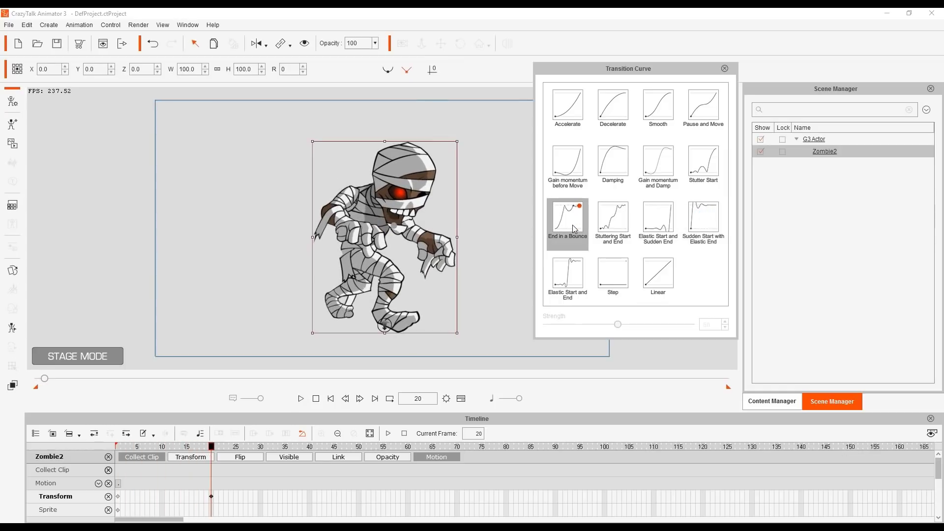
pyautogui.click(704, 216)
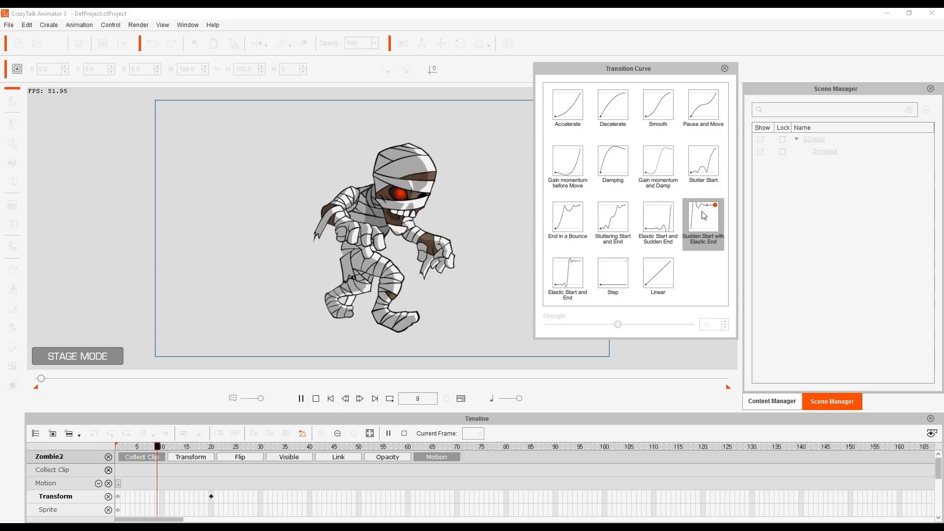
pyautogui.click(701, 177)
pyautogui.click(701, 119)
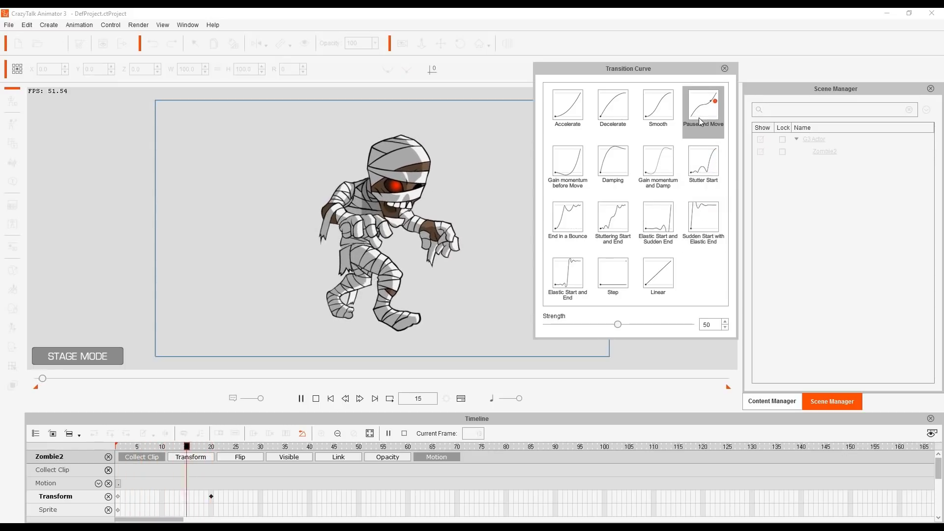
pyautogui.click(656, 167)
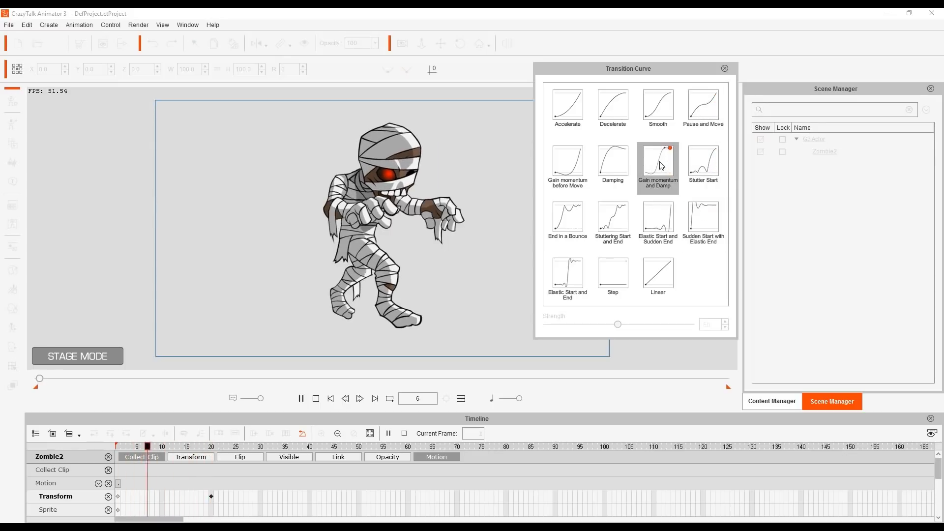
pyautogui.click(705, 217)
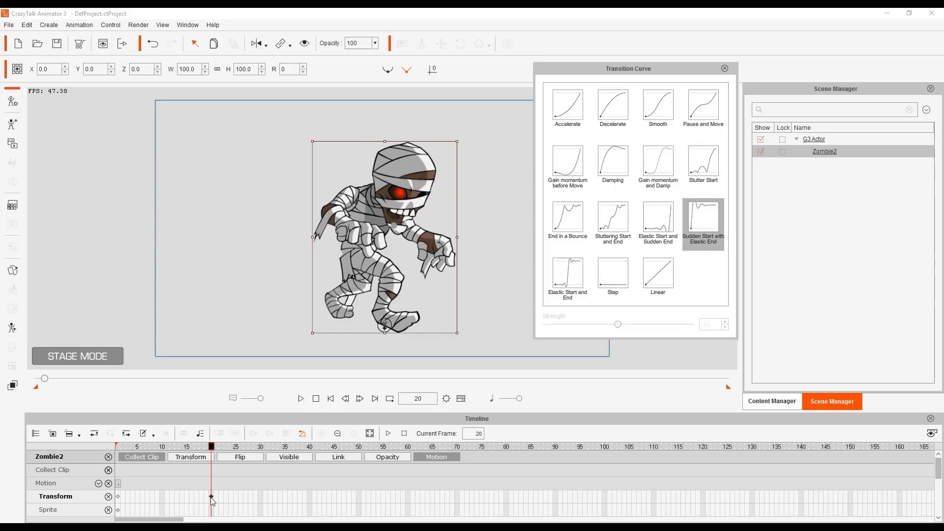
# Step: Move the Transform keyframe to frame 30, play back the animation from the start and close the transition curve settings
pyautogui.moveTo(212, 497); pyautogui.dragTo(261, 497)
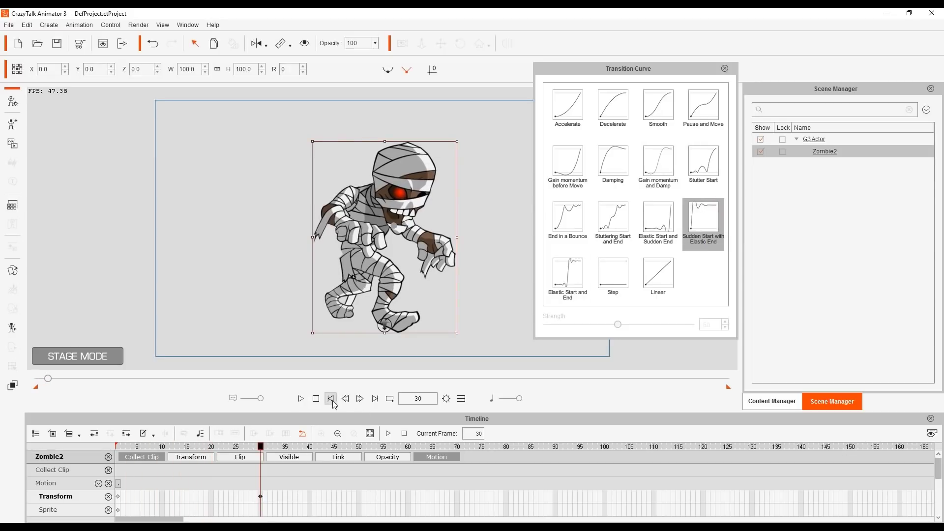
pyautogui.click(315, 400)
pyautogui.press('space')
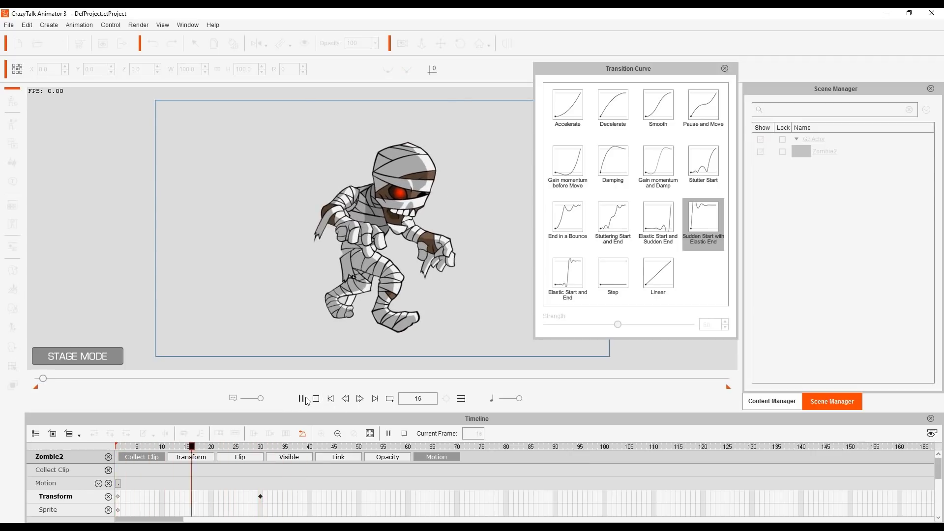
pyautogui.click(302, 399)
pyautogui.click(316, 398)
pyautogui.click(725, 68)
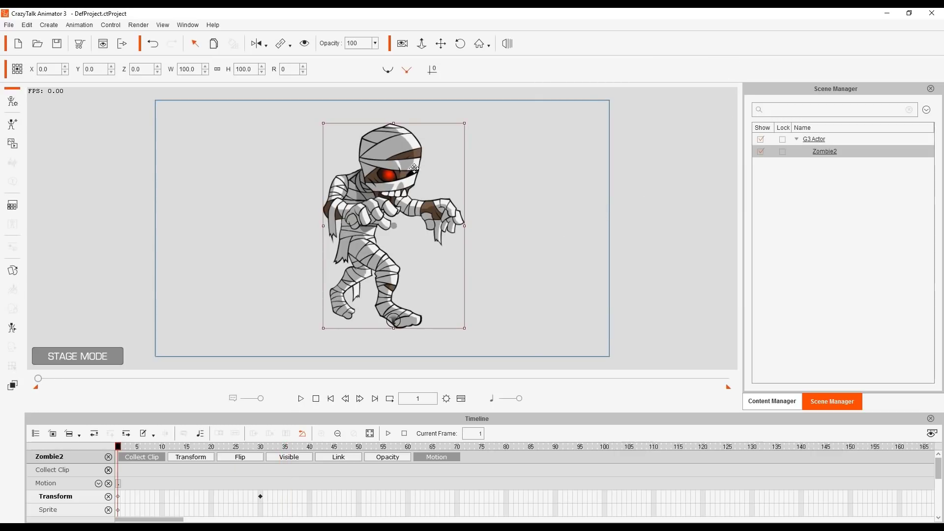
pyautogui.rightClick(384, 193)
pyautogui.moveTo(449, 202)
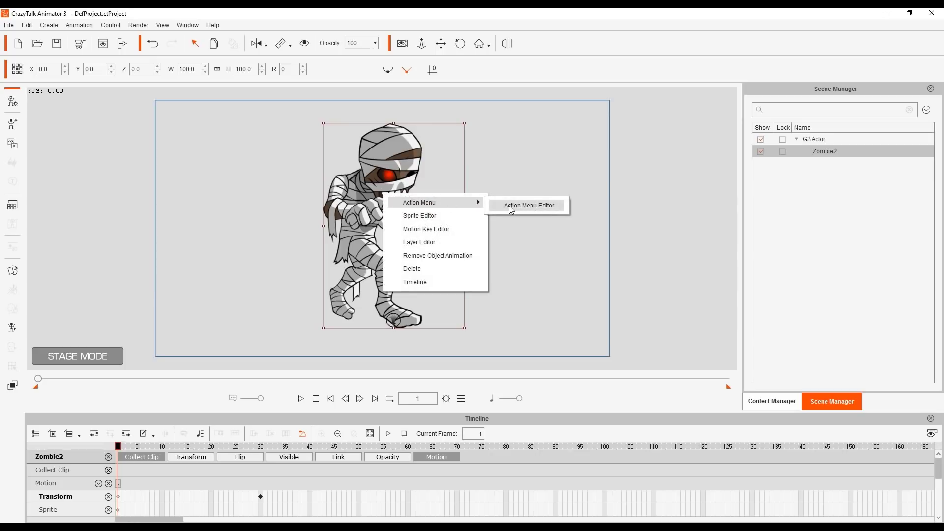
pyautogui.click(598, 274)
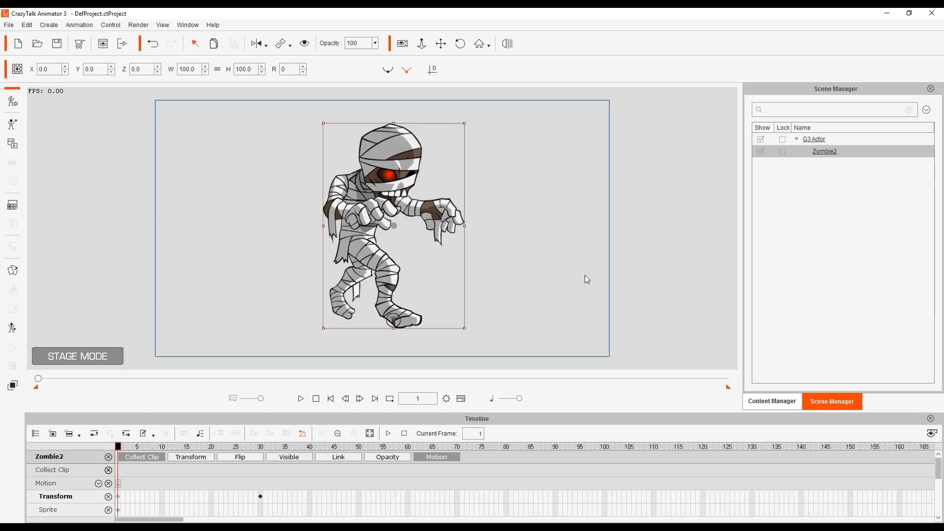
# Step: Select frames 1 to 30 on the Collect Clip track and transfer them to the zombie's Action Menu as Action1
pyautogui.click(132, 458)
pyautogui.moveTo(261, 470); pyautogui.dragTo(115, 470)
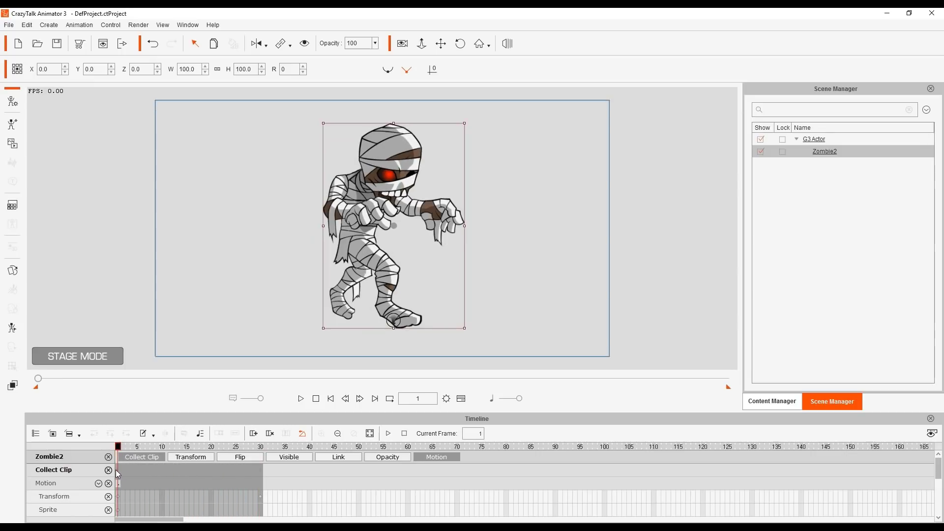
pyautogui.rightClick(164, 470)
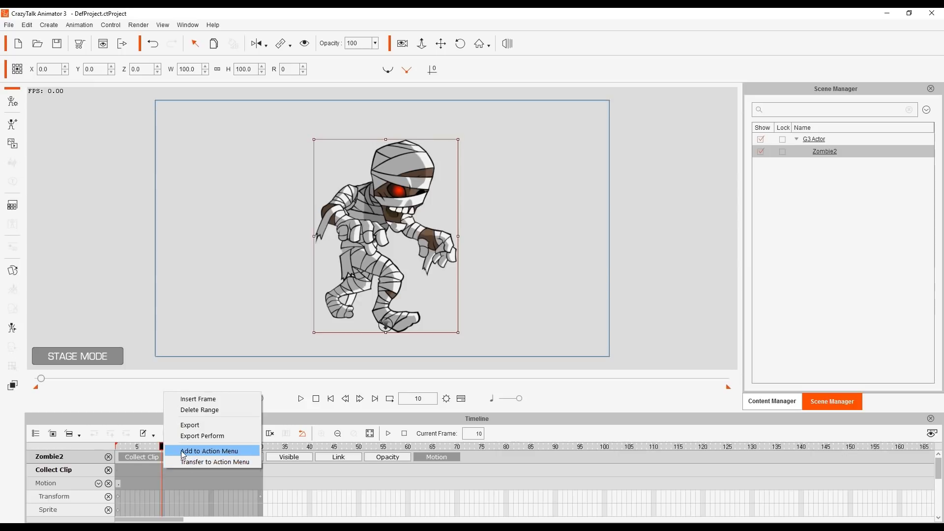
pyautogui.click(250, 464)
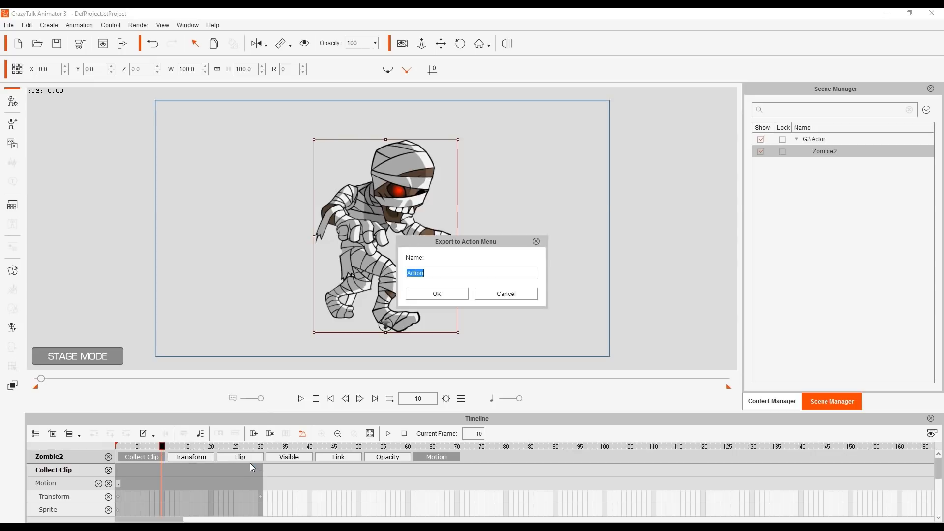
pyautogui.click(441, 277)
pyautogui.write('1')
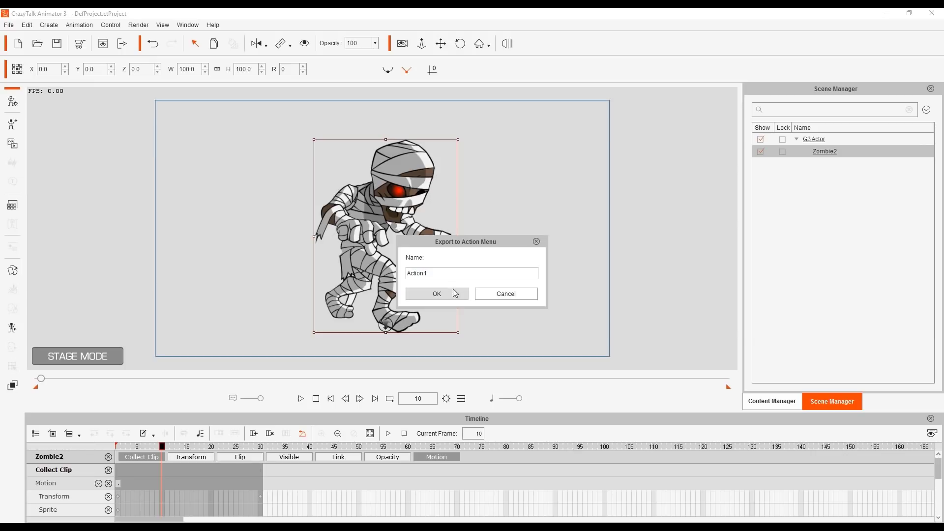
pyautogui.click(453, 291)
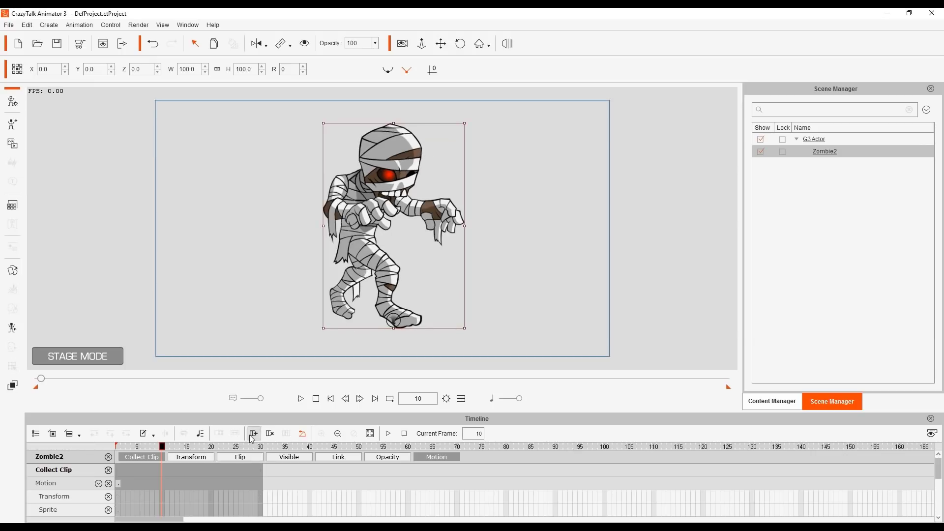
# Step: Return to the first frame, apply the stored Action1 to the zombie and stop its playback
pyautogui.click(199, 485)
pyautogui.click(185, 448)
pyautogui.moveTo(180, 448); pyautogui.dragTo(82, 455)
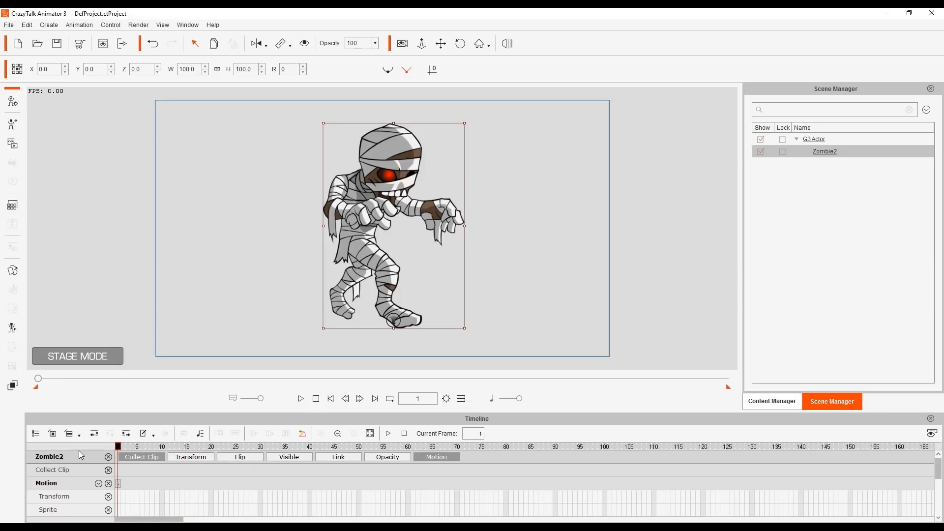
pyautogui.rightClick(360, 227)
pyautogui.moveTo(391, 237)
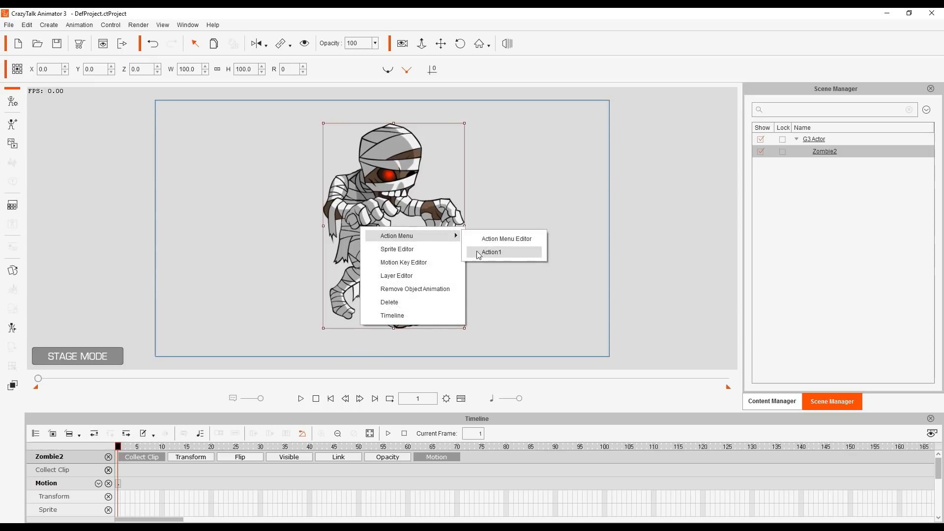
pyautogui.click(527, 252)
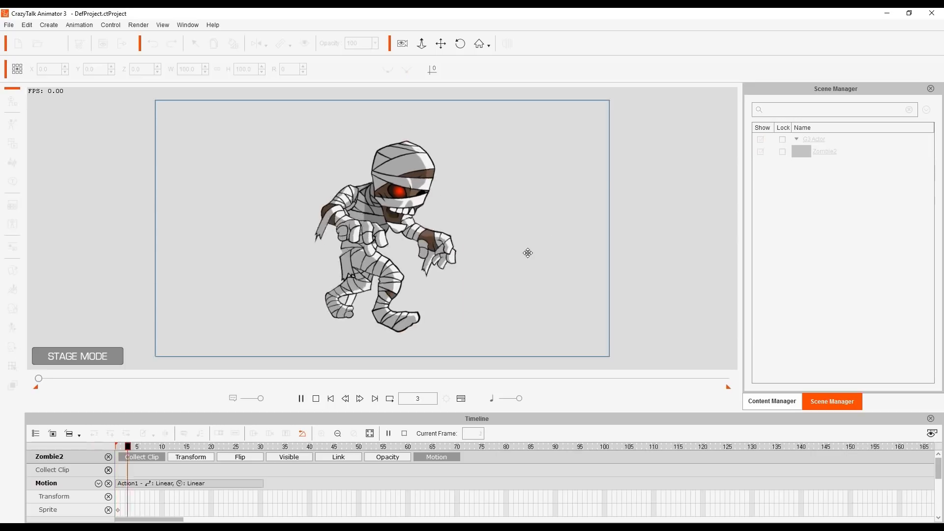
pyautogui.click(315, 399)
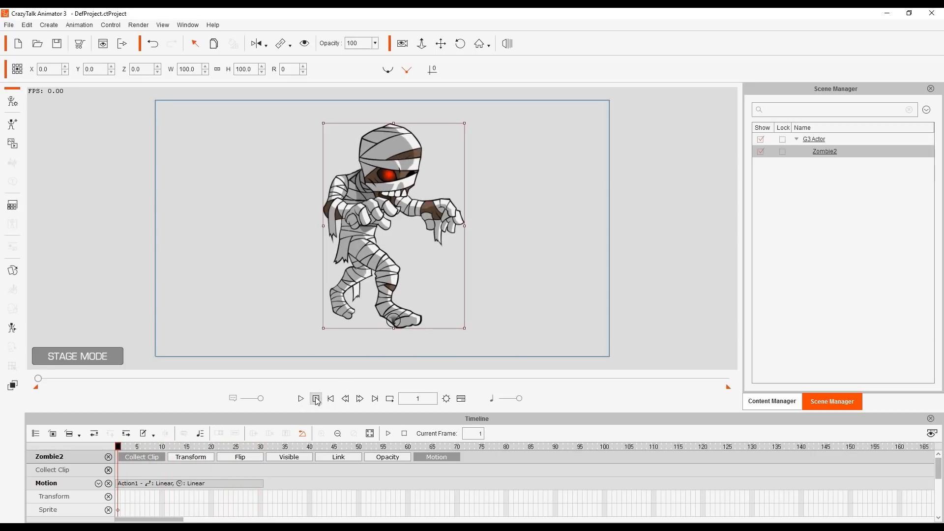
# Step: Slow the Action1 clip by stretching it to end at about frame 49, and play it back
pyautogui.click(260, 481)
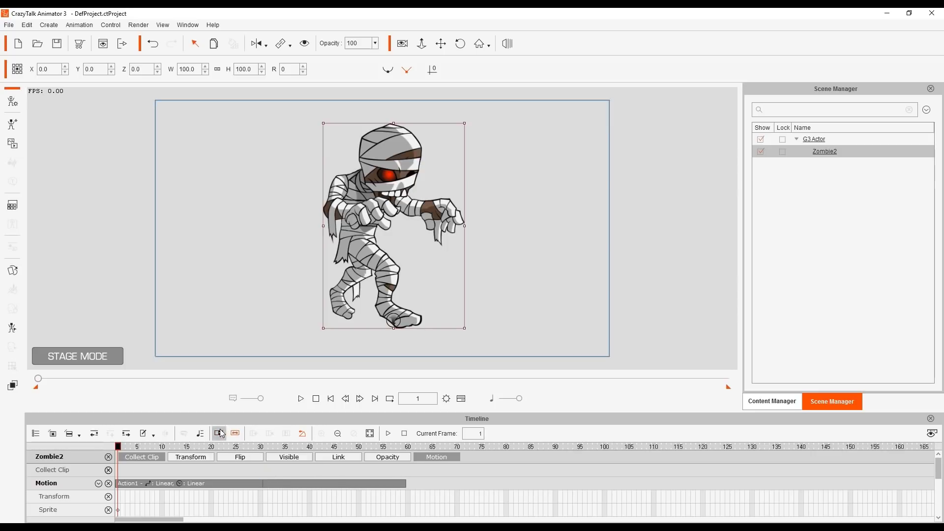
pyautogui.moveTo(295, 483); pyautogui.dragTo(357, 483)
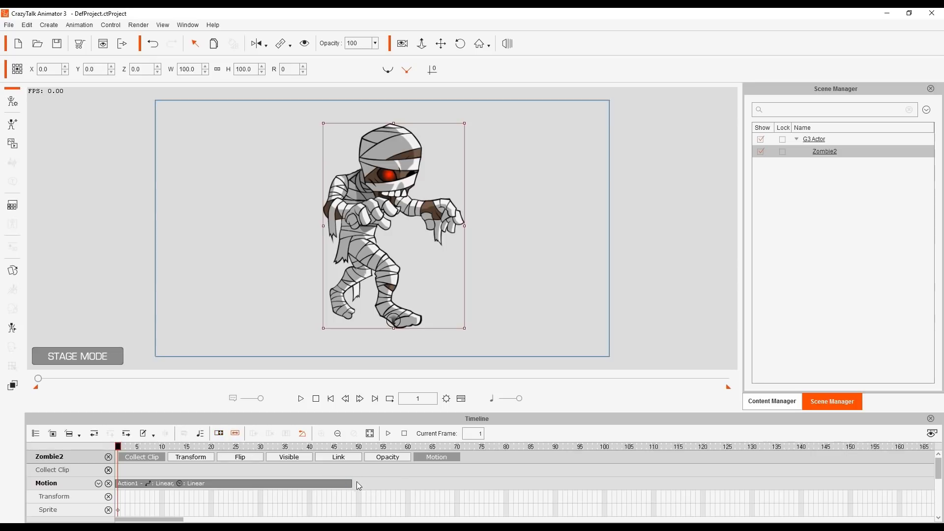
pyautogui.click(303, 400)
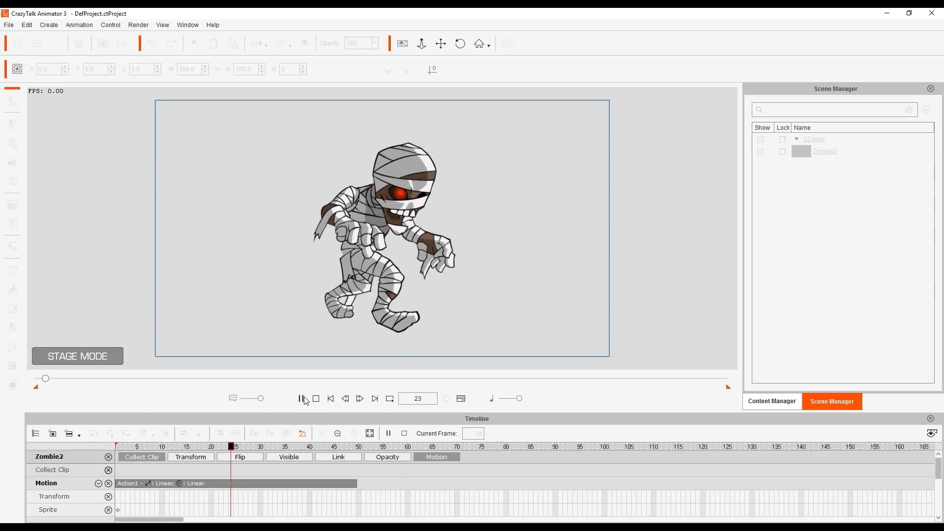
pyautogui.click(316, 399)
# Step: Speed up the Action1 clip by shortening it to end at about frame 24, and play it back
pyautogui.moveTo(358, 484); pyautogui.dragTo(241, 484)
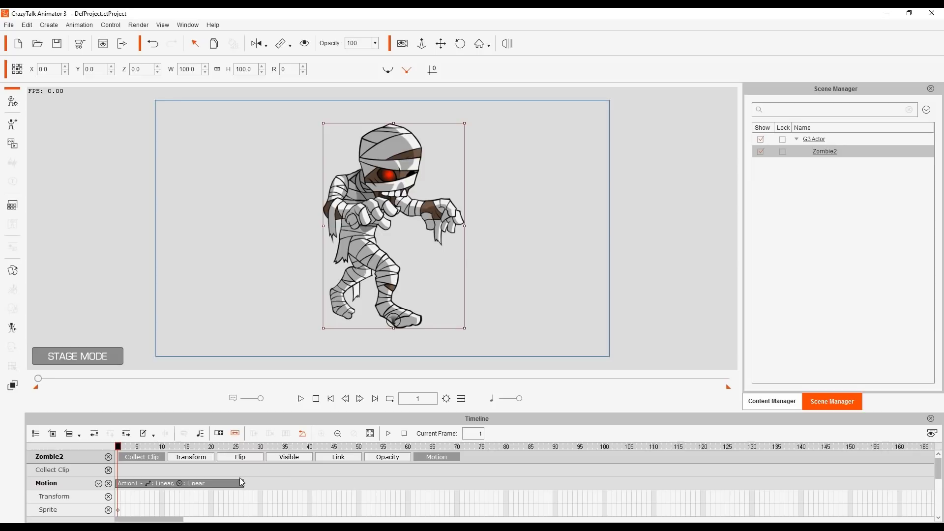
pyautogui.click(301, 399)
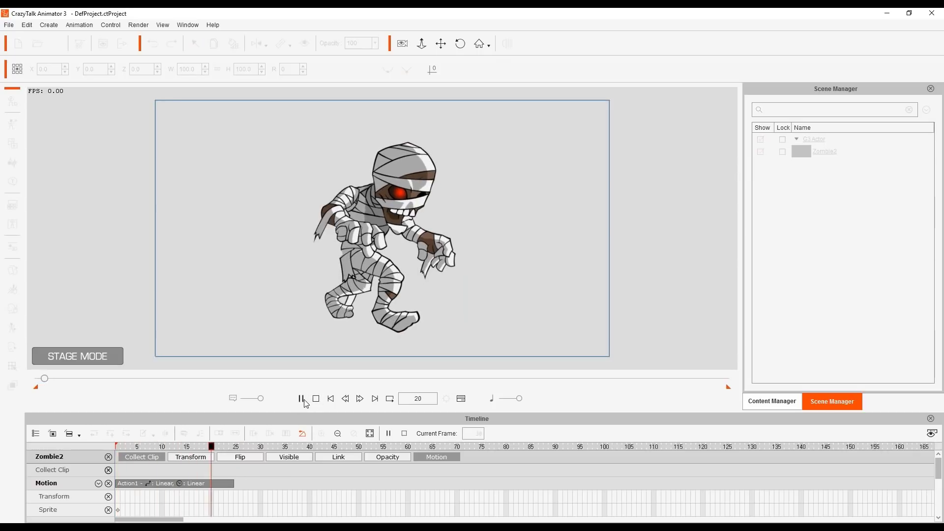
pyautogui.click(316, 399)
# Step: Reset the Action1 clip's speed and play it from the first frame
pyautogui.rightClick(226, 484)
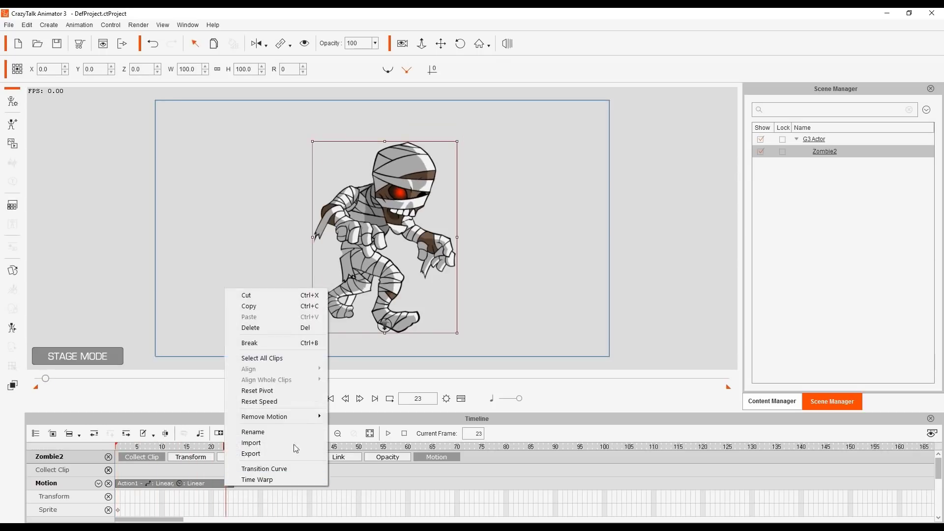
pyautogui.click(300, 400)
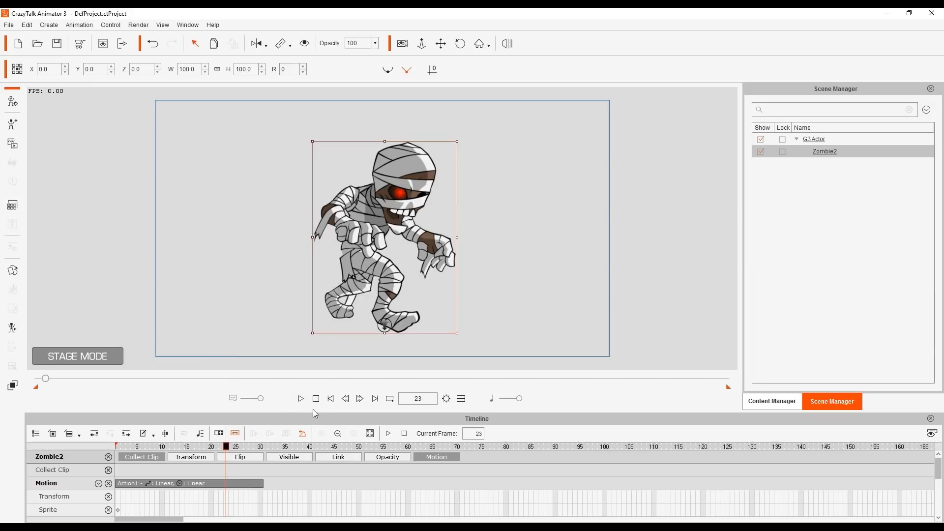
pyautogui.click(316, 399)
pyautogui.click(301, 399)
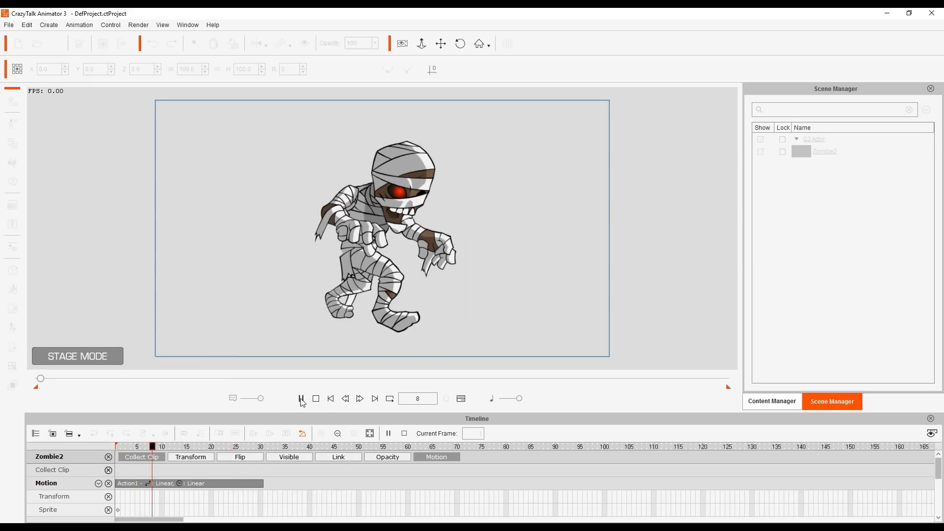
# Step: Preview several Time Warp curves on the Action1 clip, settle on Stuttering Start and End, and deselect the zombie
pyautogui.rightClick(235, 484)
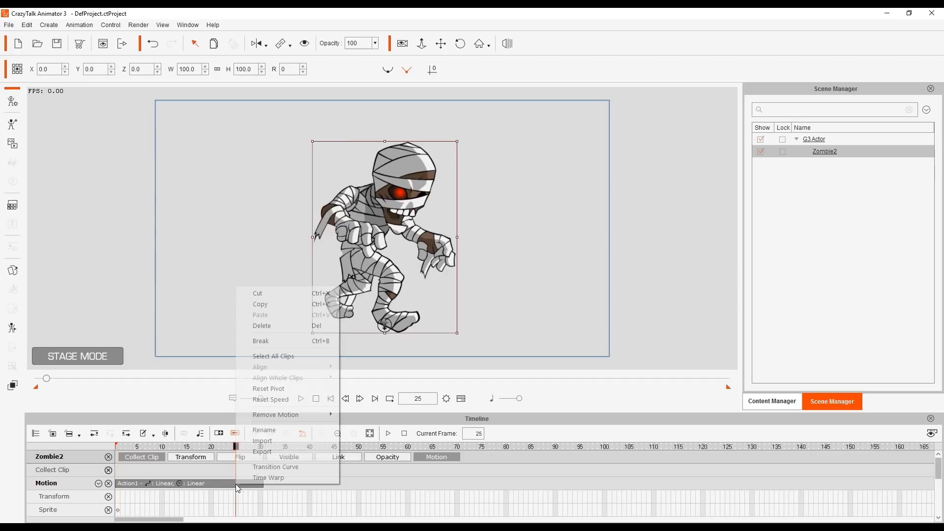
pyautogui.click(304, 477)
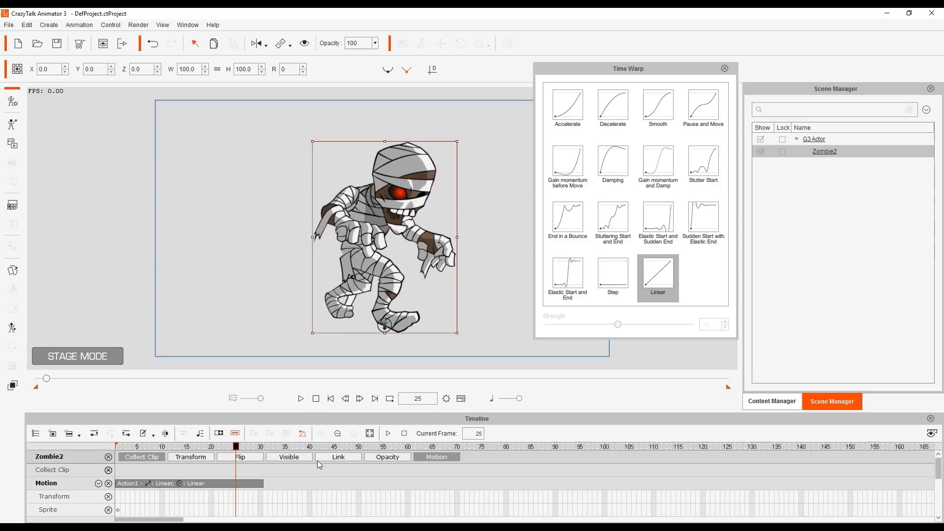
pyautogui.click(608, 178)
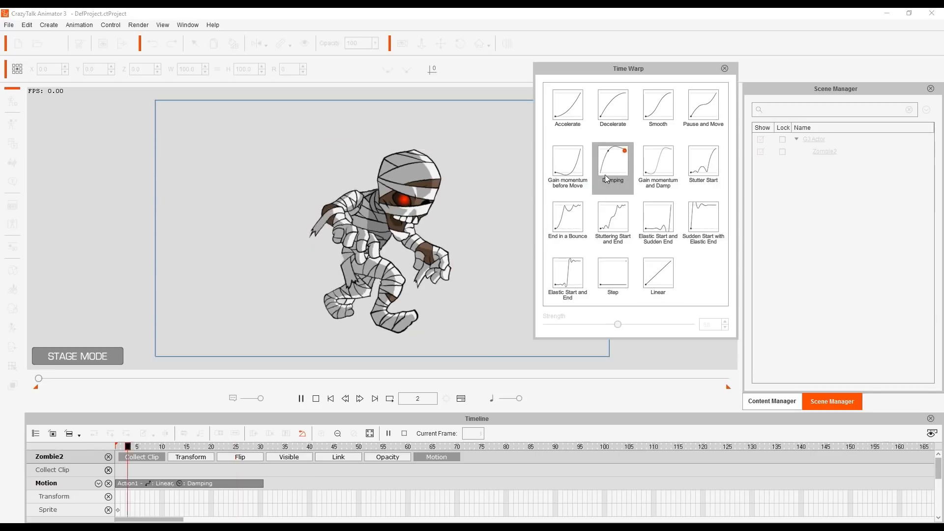
pyautogui.click(665, 171)
pyautogui.click(702, 168)
pyautogui.click(659, 103)
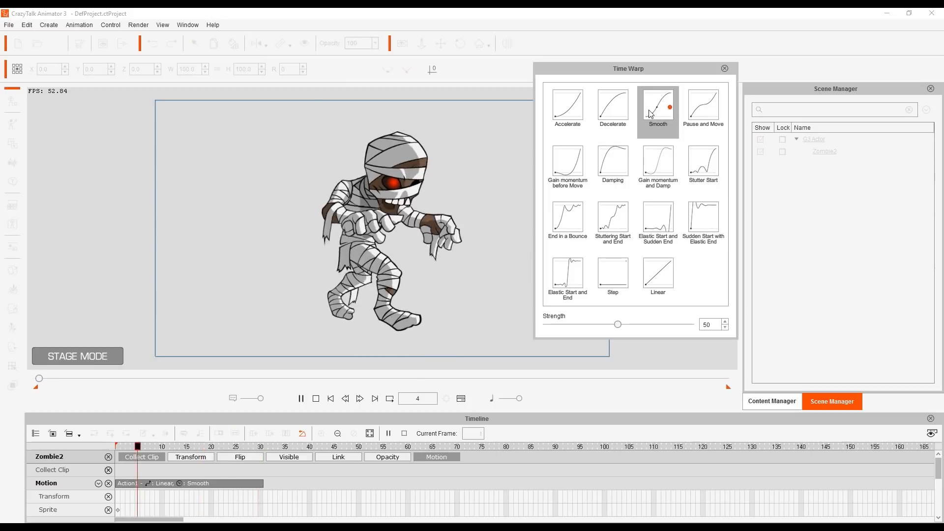
pyautogui.click(697, 119)
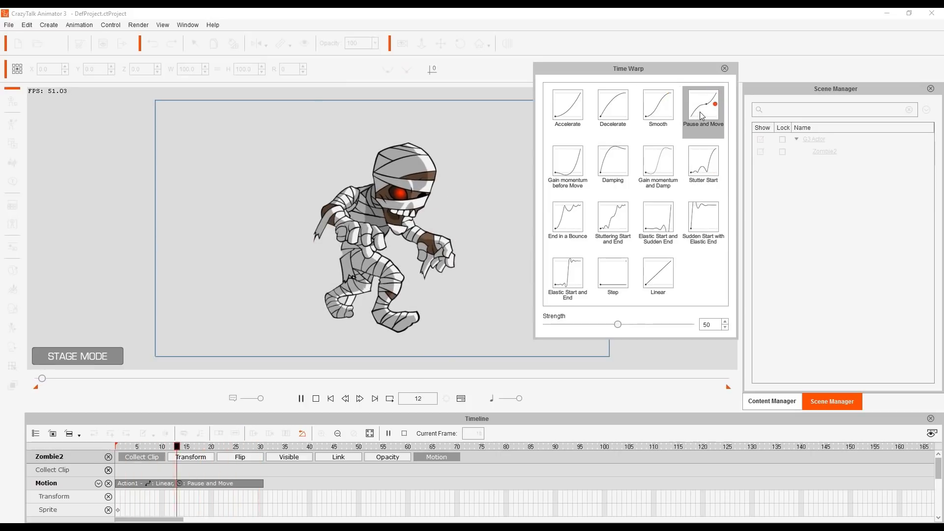
pyautogui.click(610, 113)
pyautogui.click(570, 216)
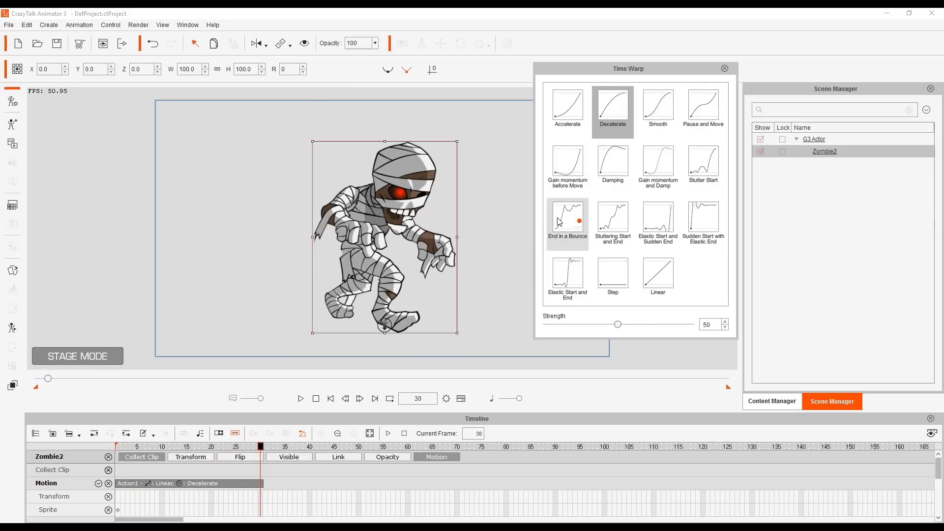
pyautogui.click(604, 223)
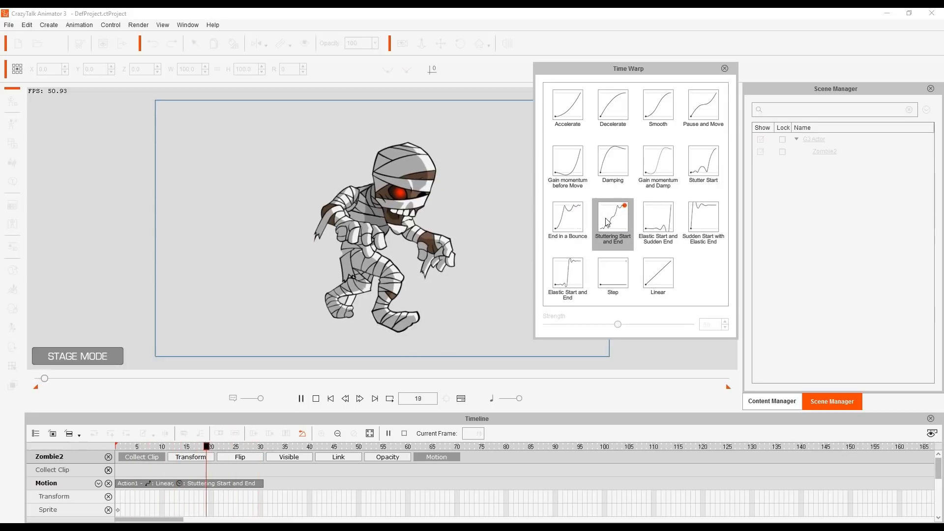
pyautogui.click(725, 69)
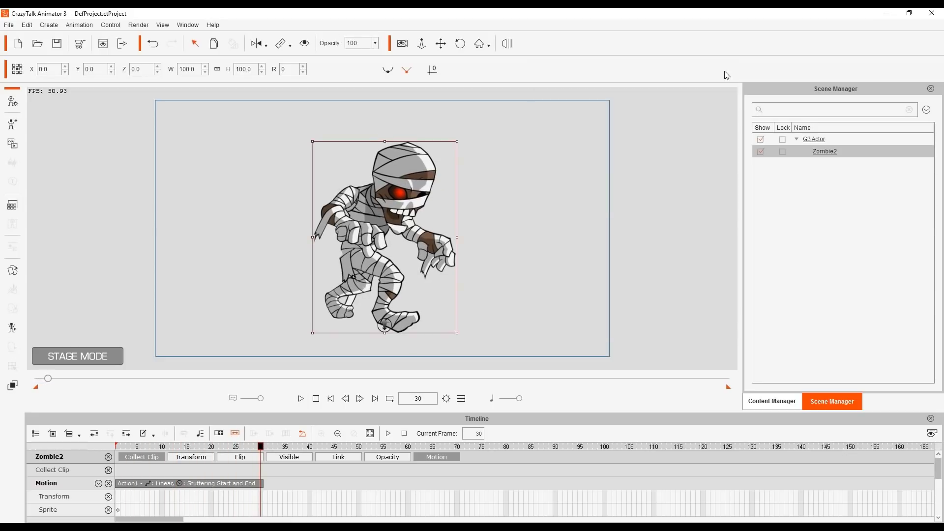
pyautogui.click(556, 272)
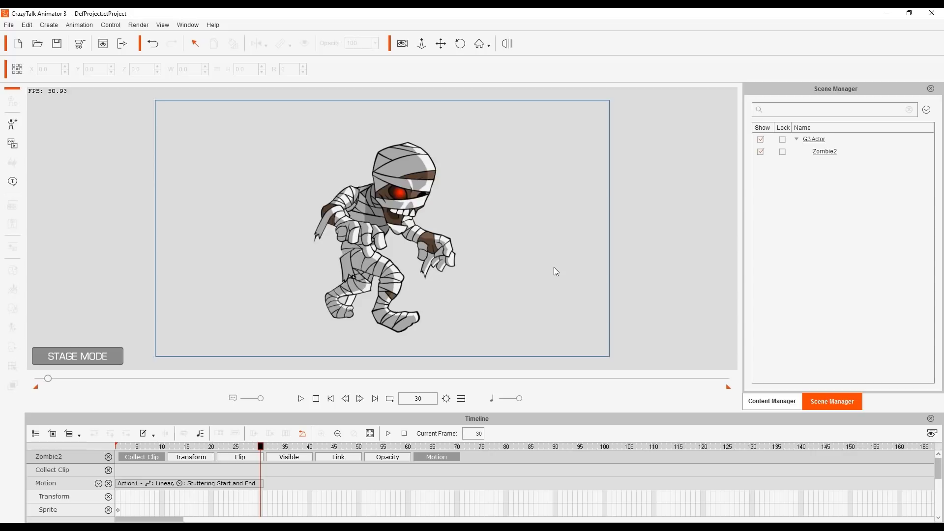